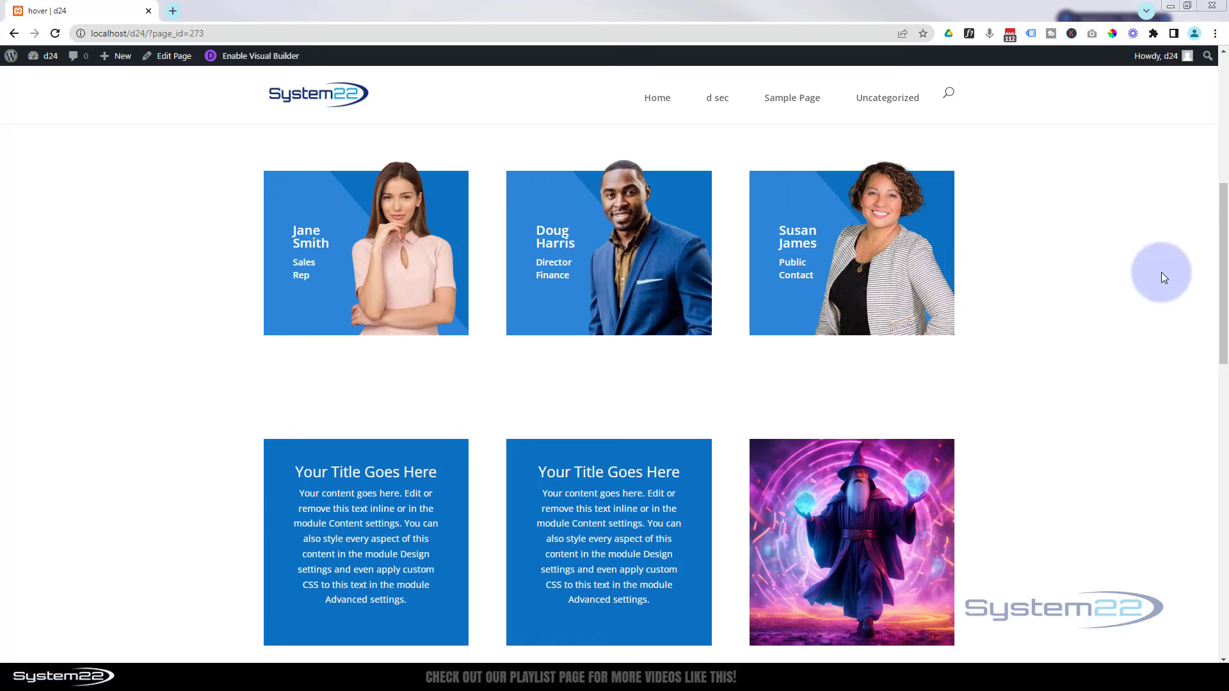
- Enable the visual builder and insert a regular section with a three-equal-column row below the team cards
{"action": "left_click", "coordinate": [256, 57]}
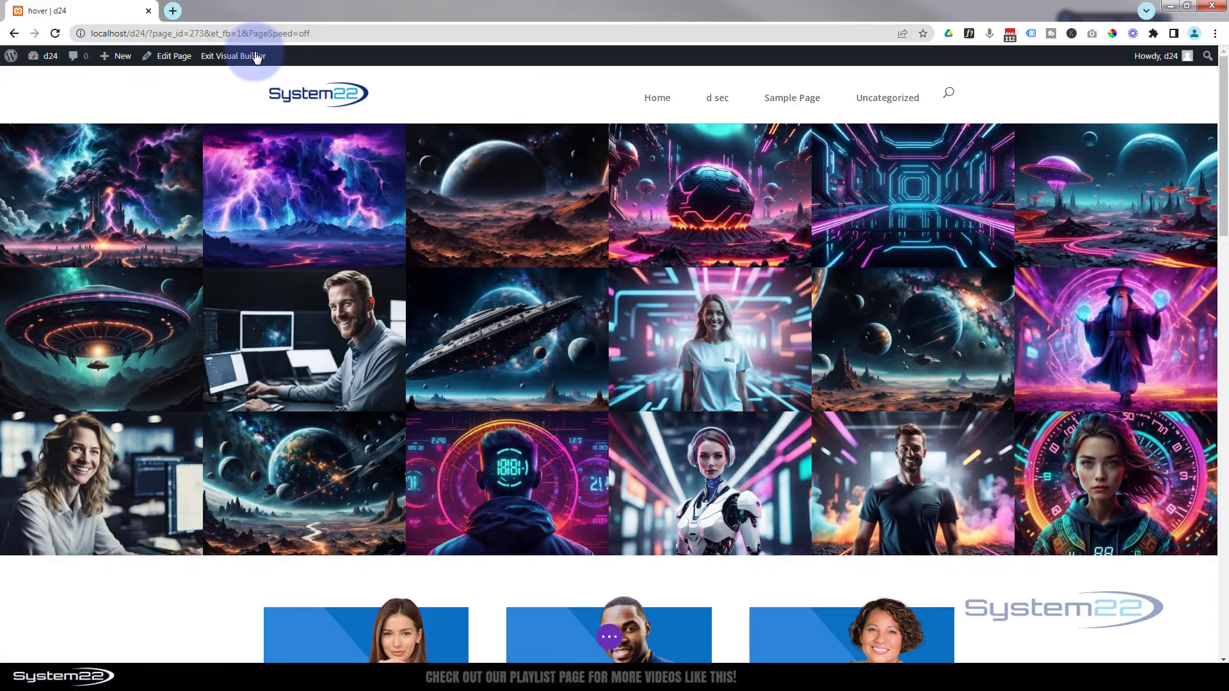
{"action": "scroll", "coordinate": [164, 220], "scroll_direction": "down", "scroll_amount": 7}
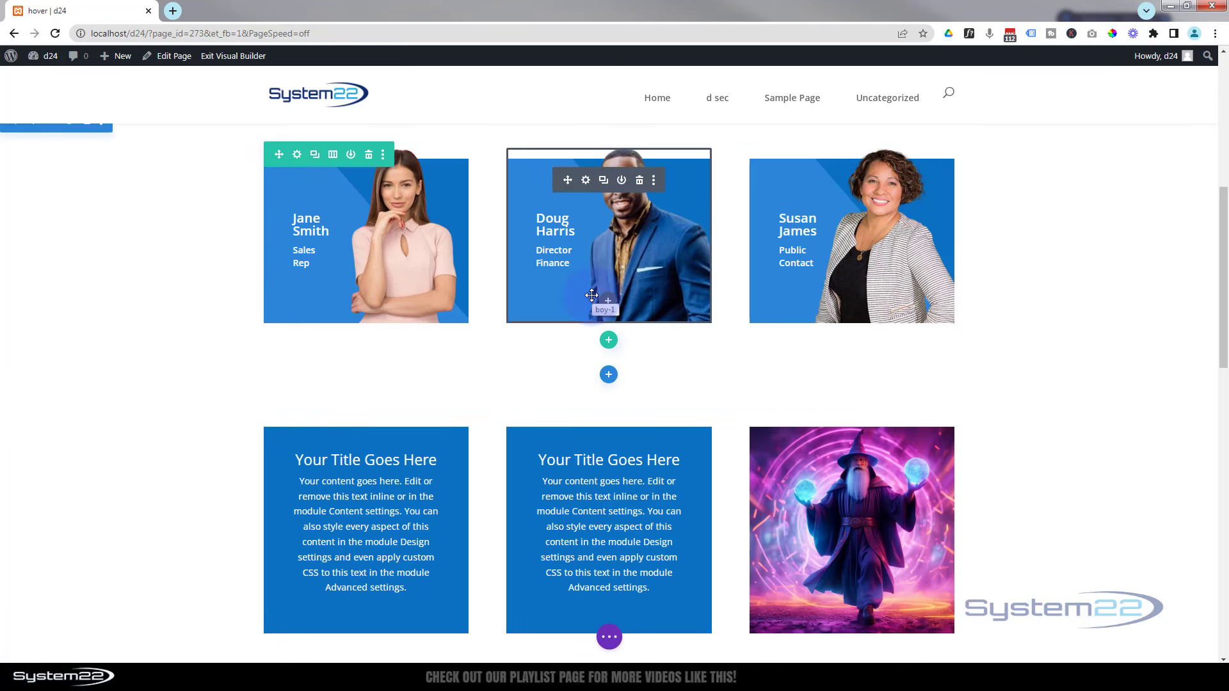
{"action": "left_click", "coordinate": [609, 343]}
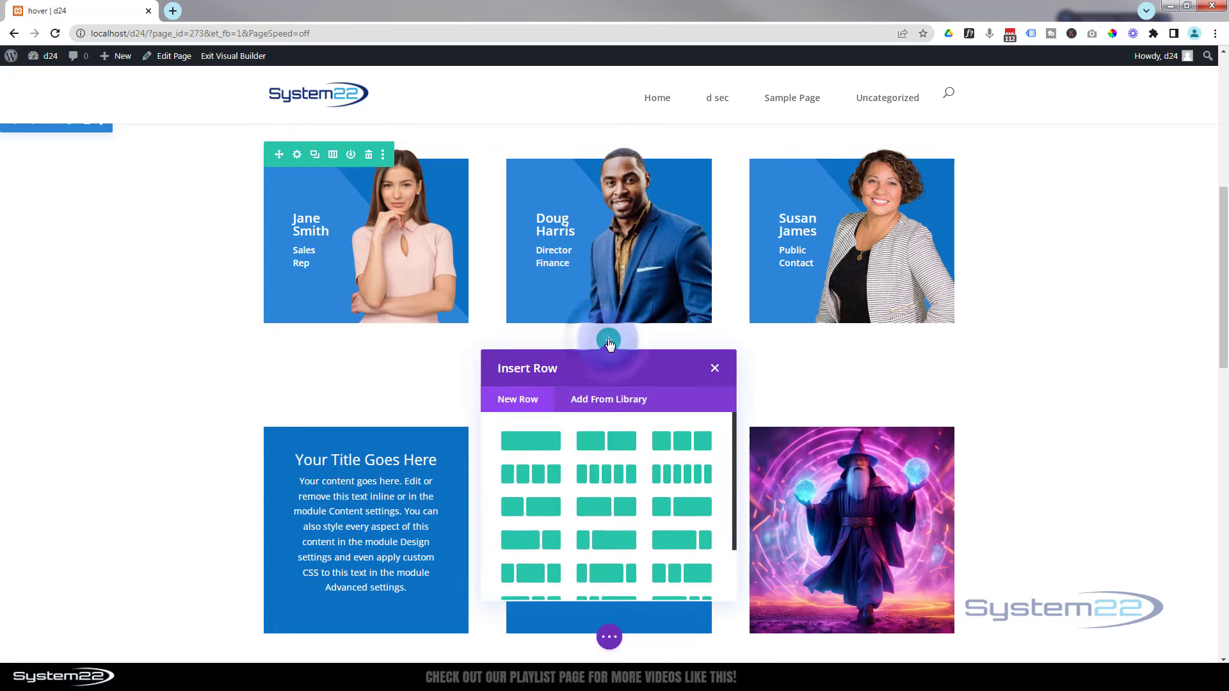
{"action": "left_click", "coordinate": [722, 370]}
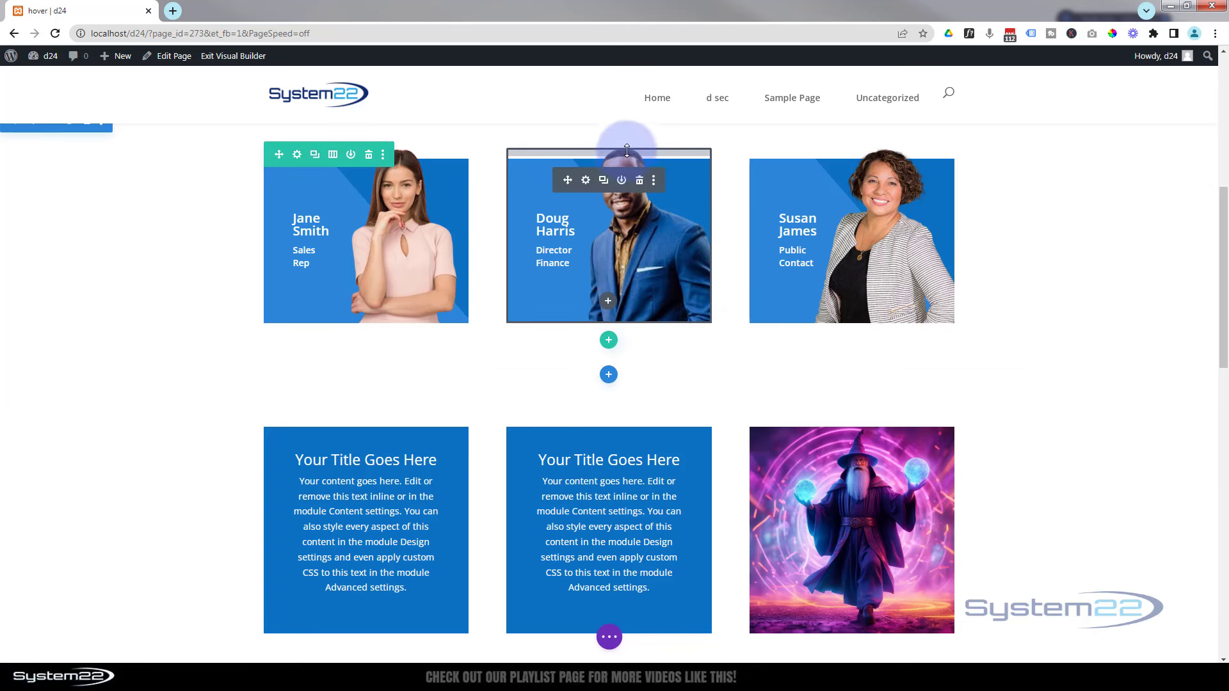
{"action": "left_click", "coordinate": [609, 376]}
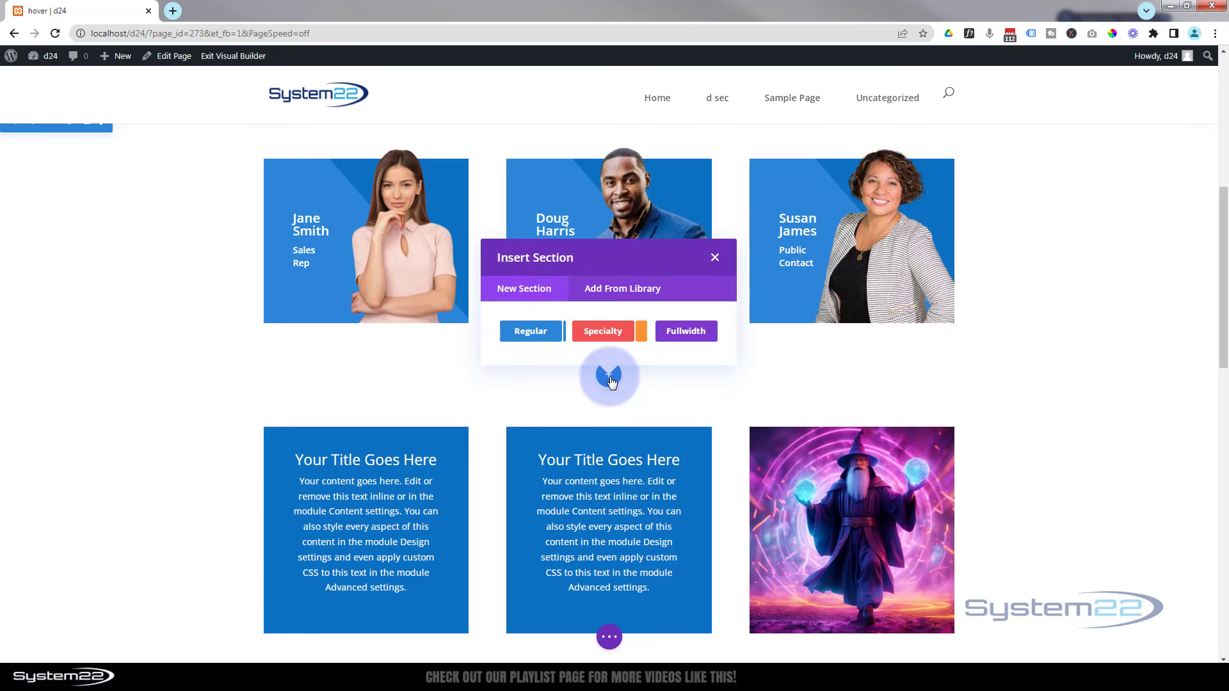
{"action": "left_click", "coordinate": [531, 332]}
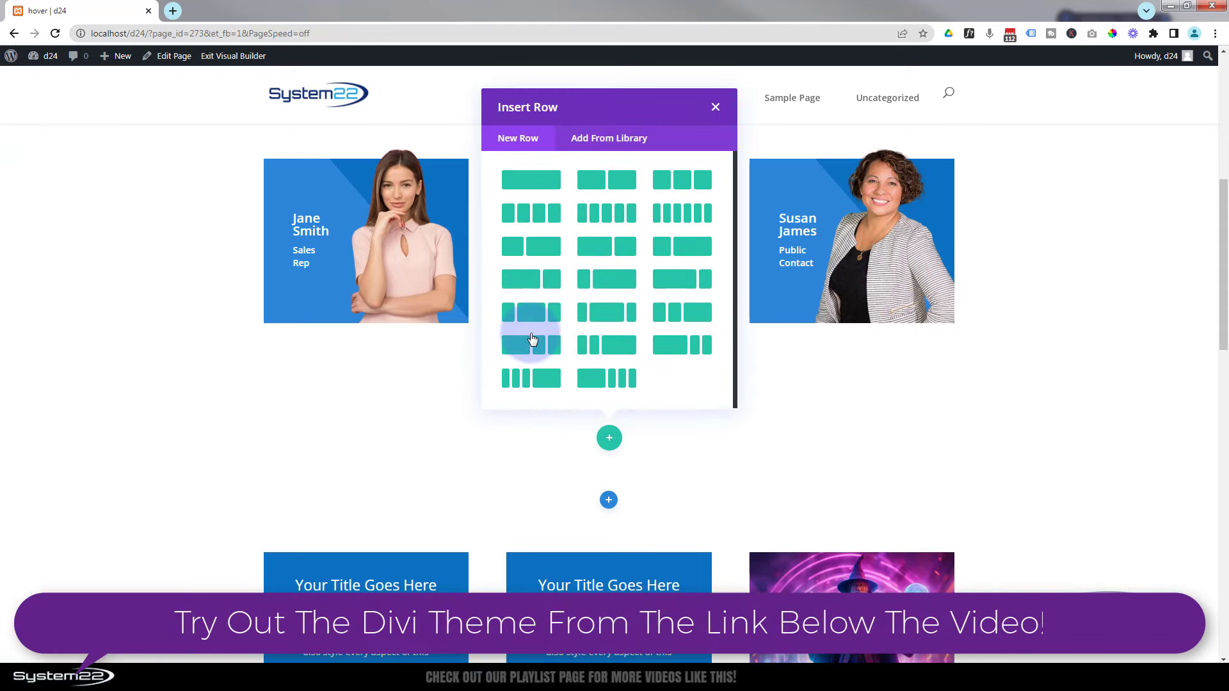
{"action": "left_click", "coordinate": [690, 184]}
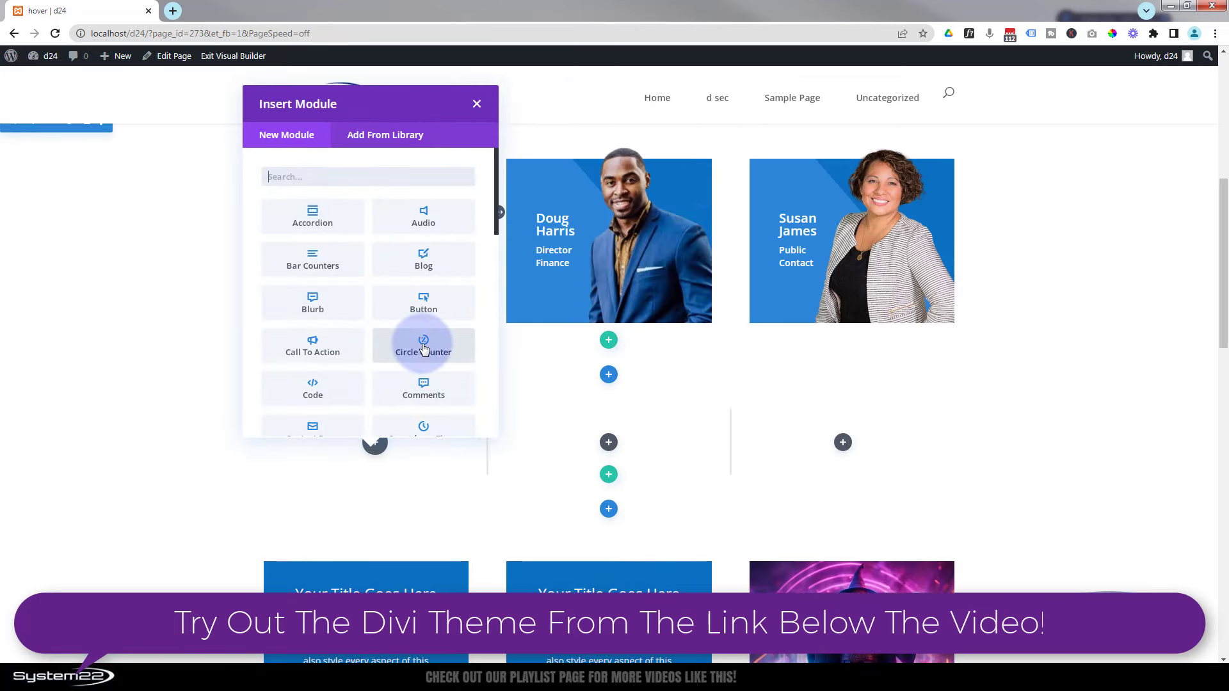
- Add an Image module to the new row's first column using girl-1.png from the media library, and save it
{"action": "scroll", "coordinate": [423, 348], "scroll_direction": "down", "scroll_amount": 2}
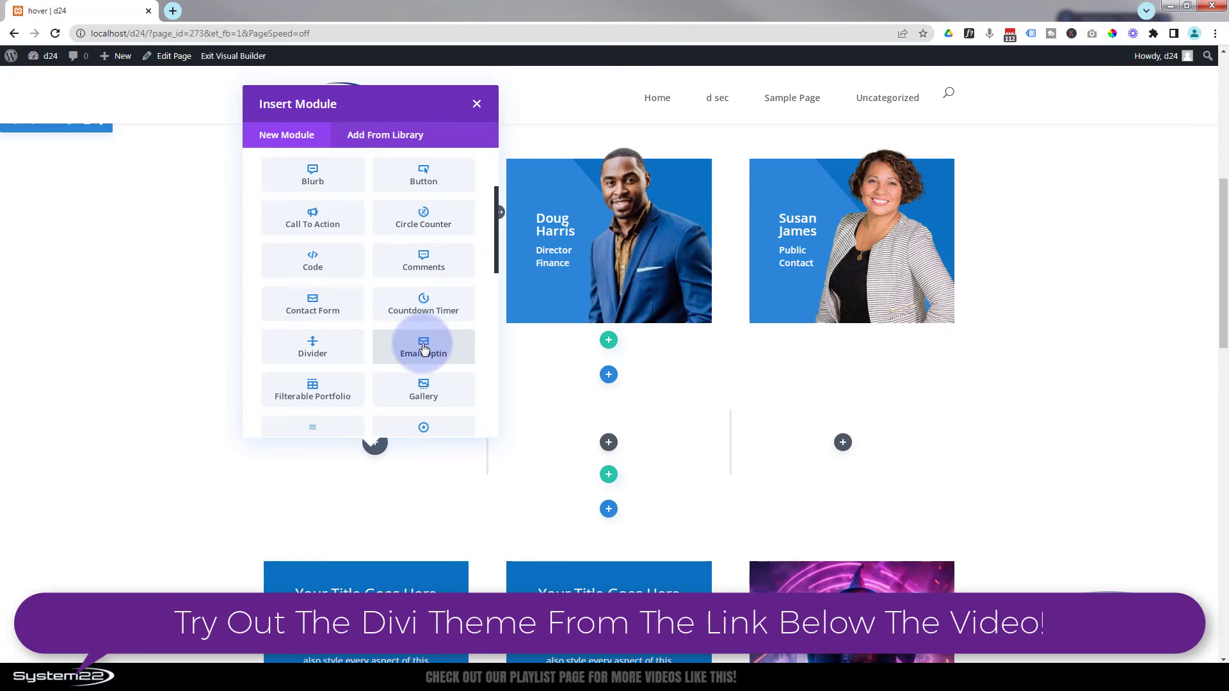
{"action": "scroll", "coordinate": [423, 348], "scroll_direction": "down", "scroll_amount": 3}
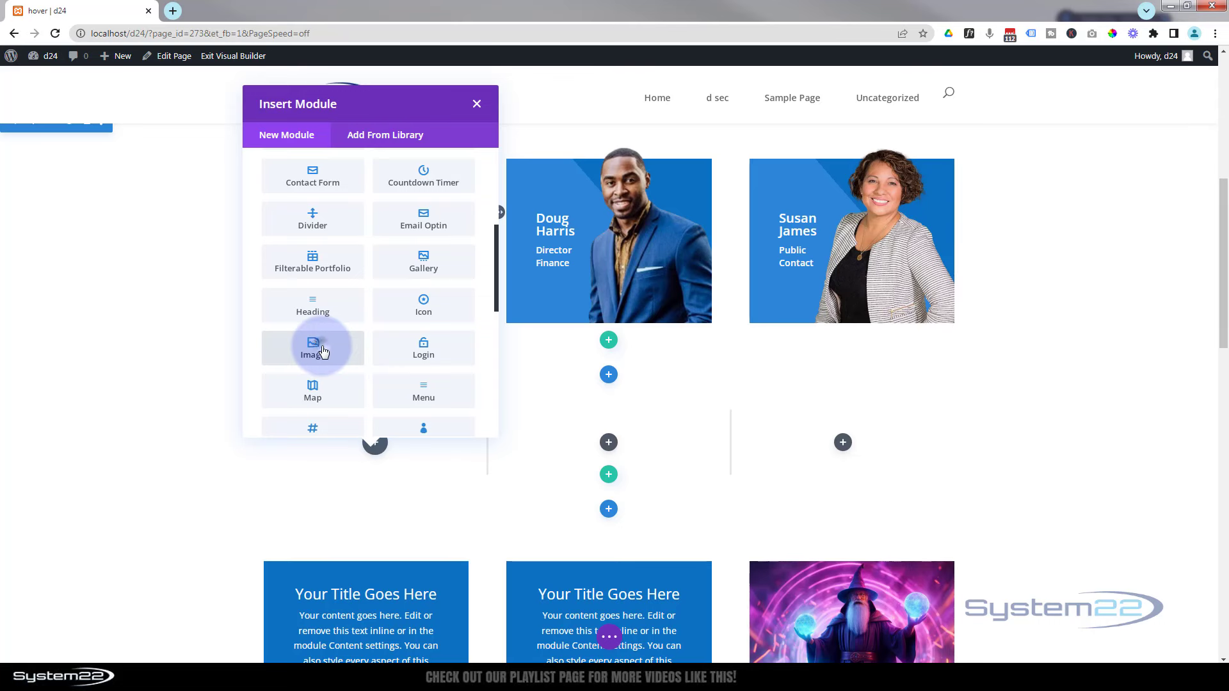
{"action": "left_click", "coordinate": [322, 350]}
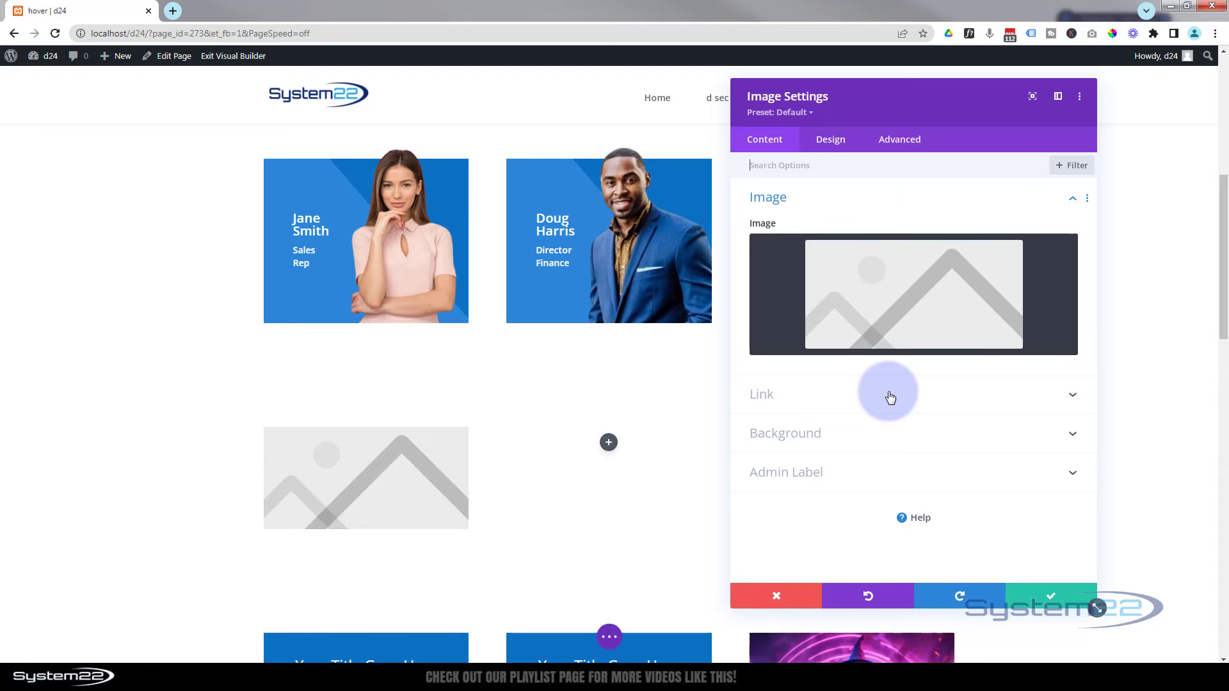
{"action": "left_click", "coordinate": [910, 294]}
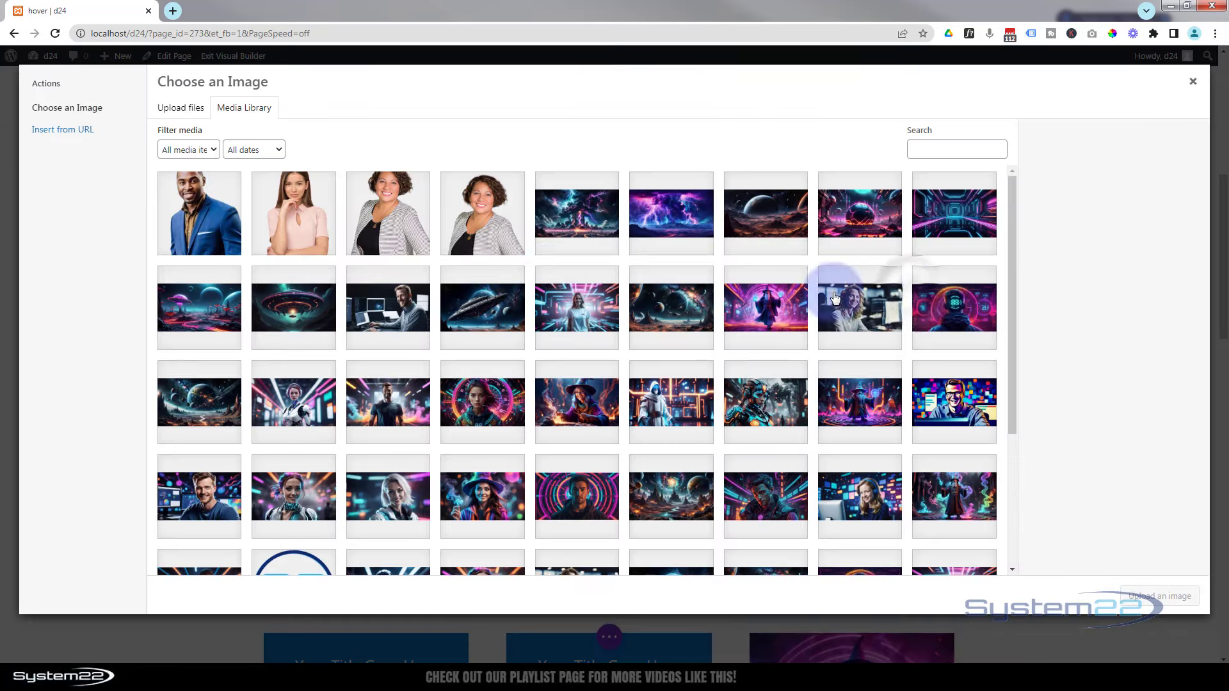
{"action": "left_click", "coordinate": [387, 248]}
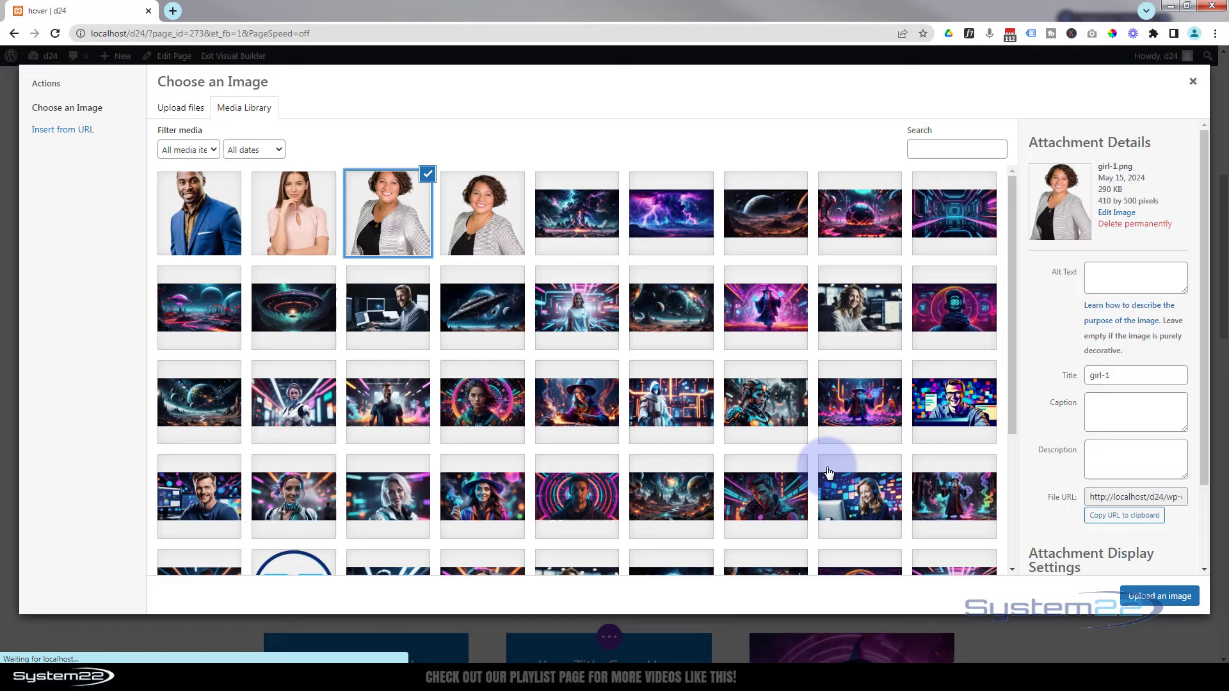
{"action": "left_click", "coordinate": [1156, 596]}
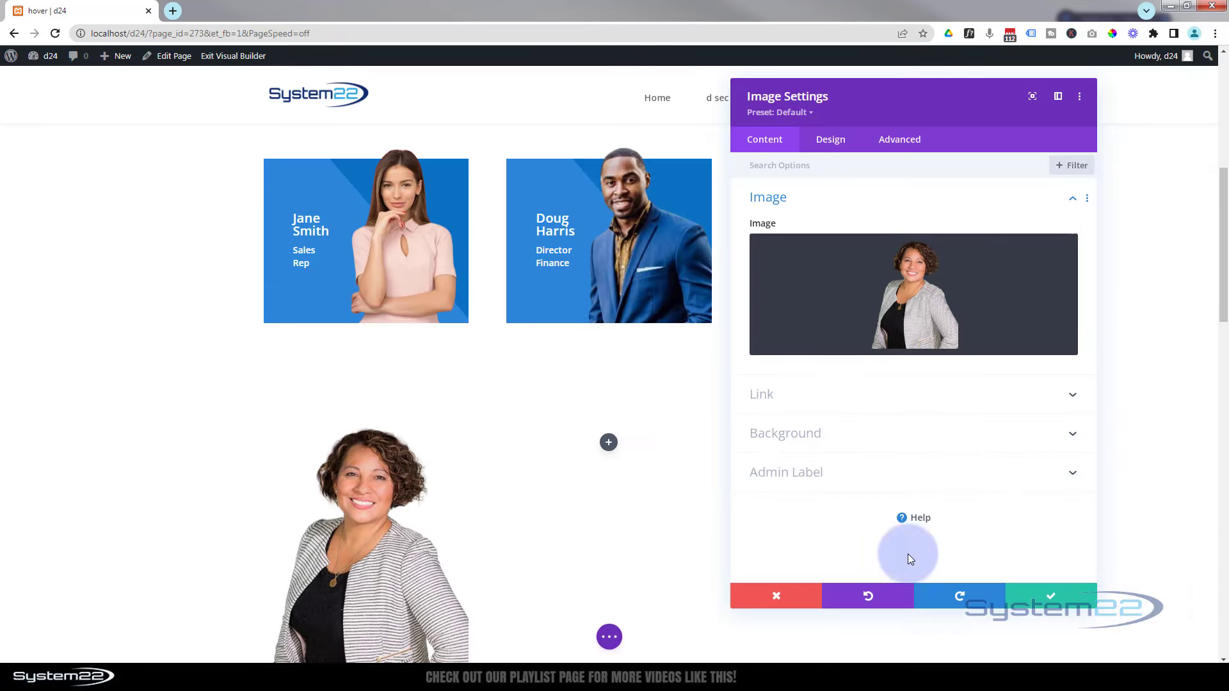
{"action": "scroll", "coordinate": [600, 546], "scroll_direction": "down", "scroll_amount": 2}
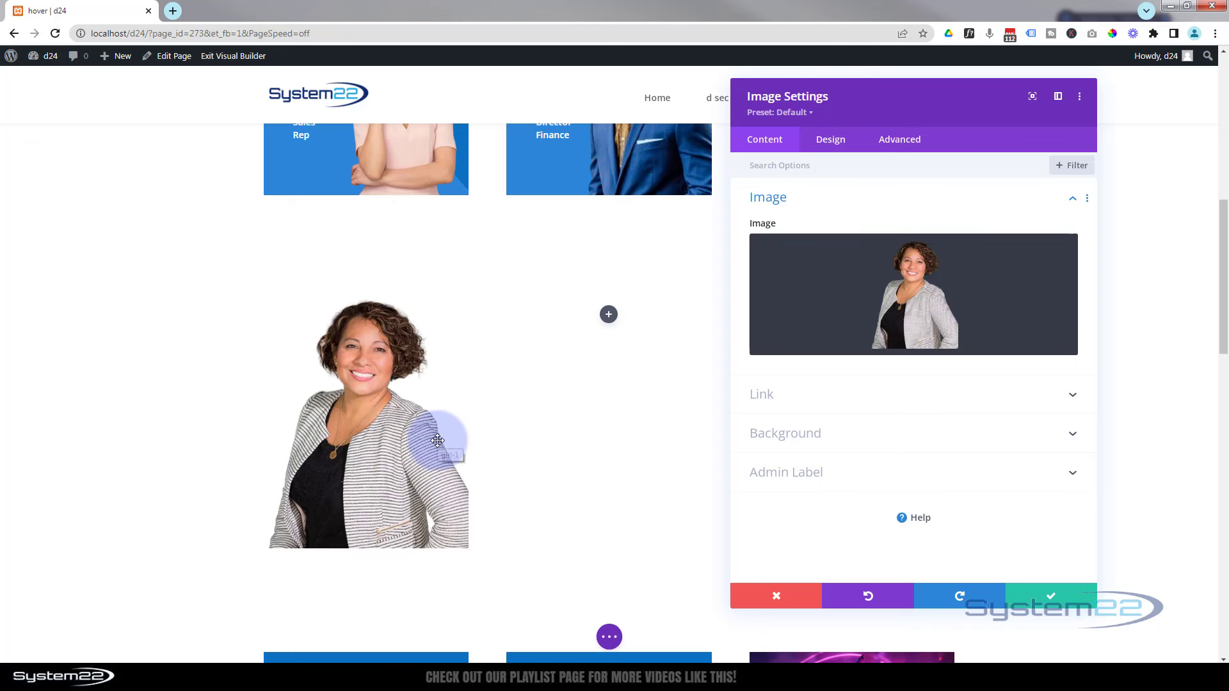
{"action": "left_click", "coordinate": [1050, 597]}
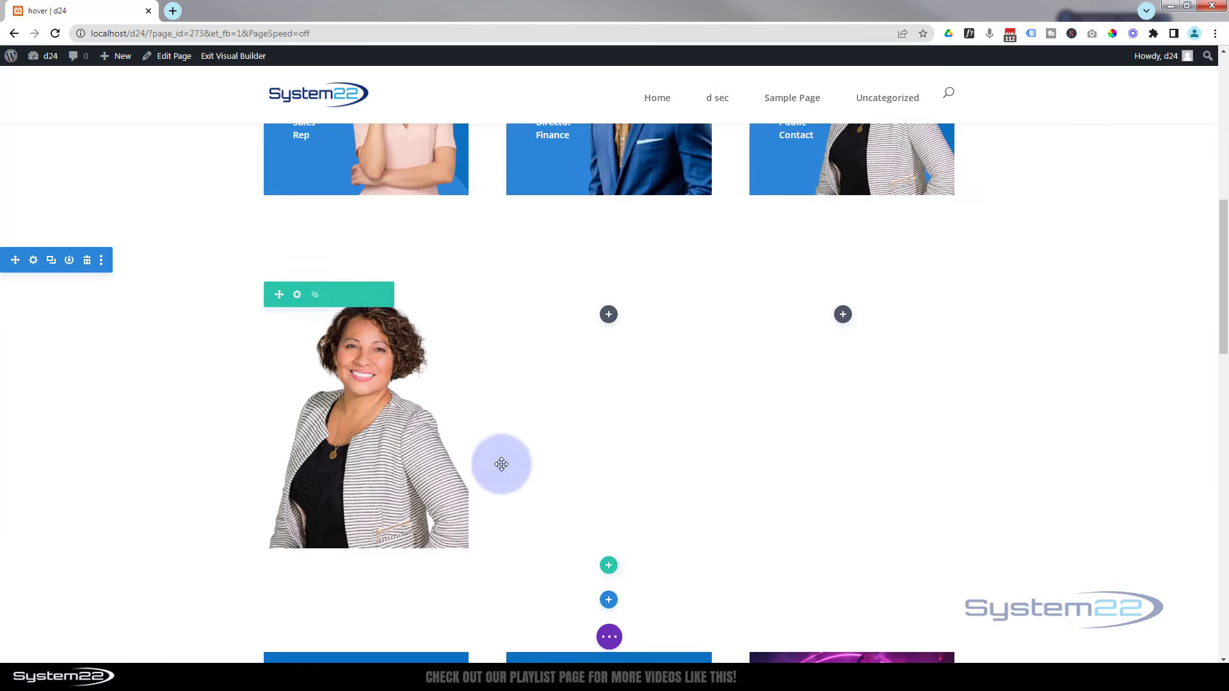
- Give the new row's first column a background gradient with its end stop colored #0c71c3
{"action": "scroll", "coordinate": [221, 263], "scroll_direction": "up", "scroll_amount": 2}
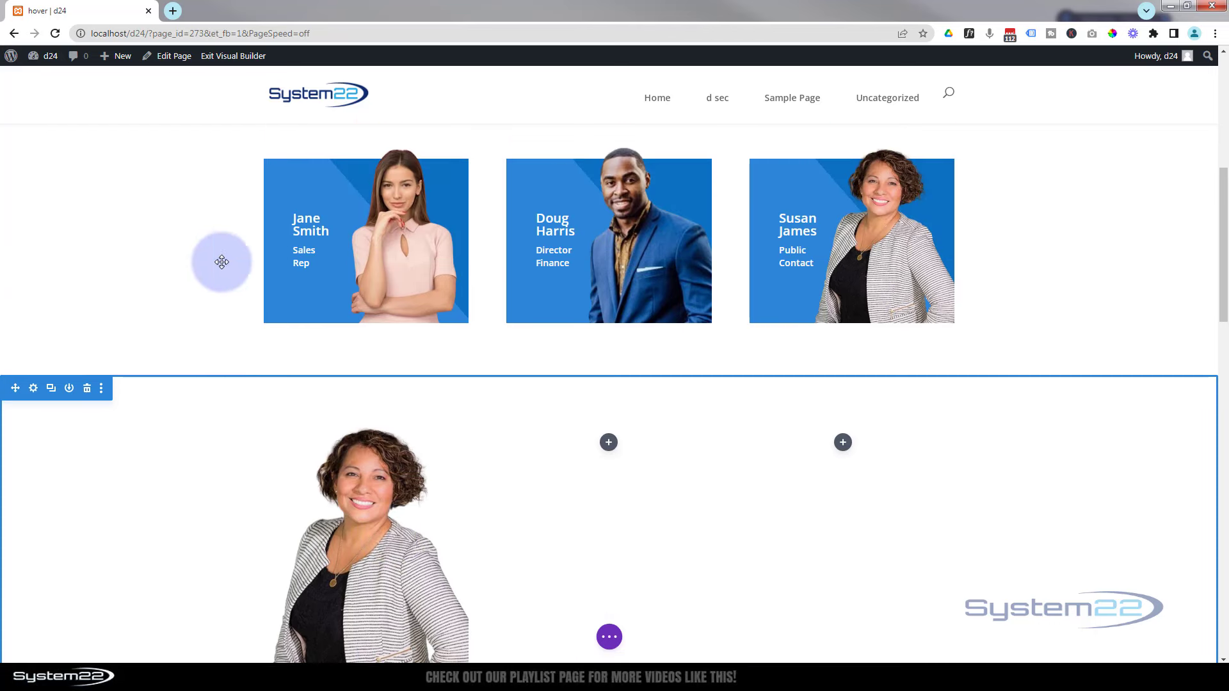
{"action": "scroll", "coordinate": [232, 466], "scroll_direction": "down", "scroll_amount": 1}
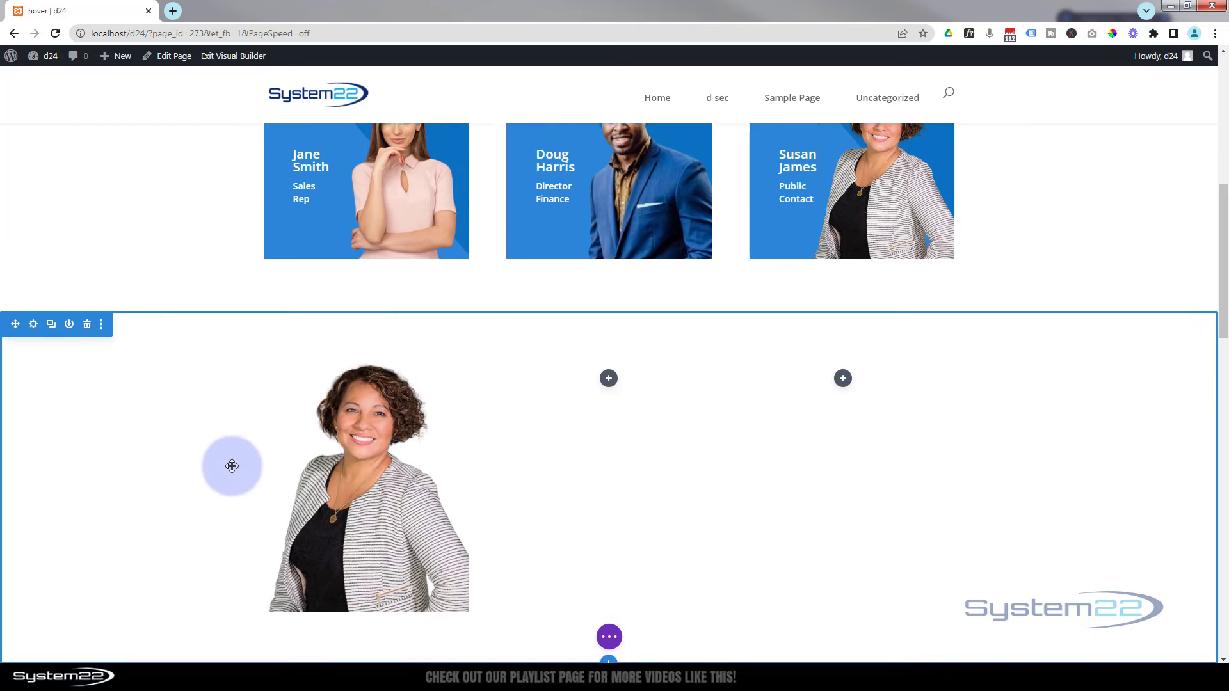
{"action": "scroll", "coordinate": [232, 466], "scroll_direction": "down", "scroll_amount": 1}
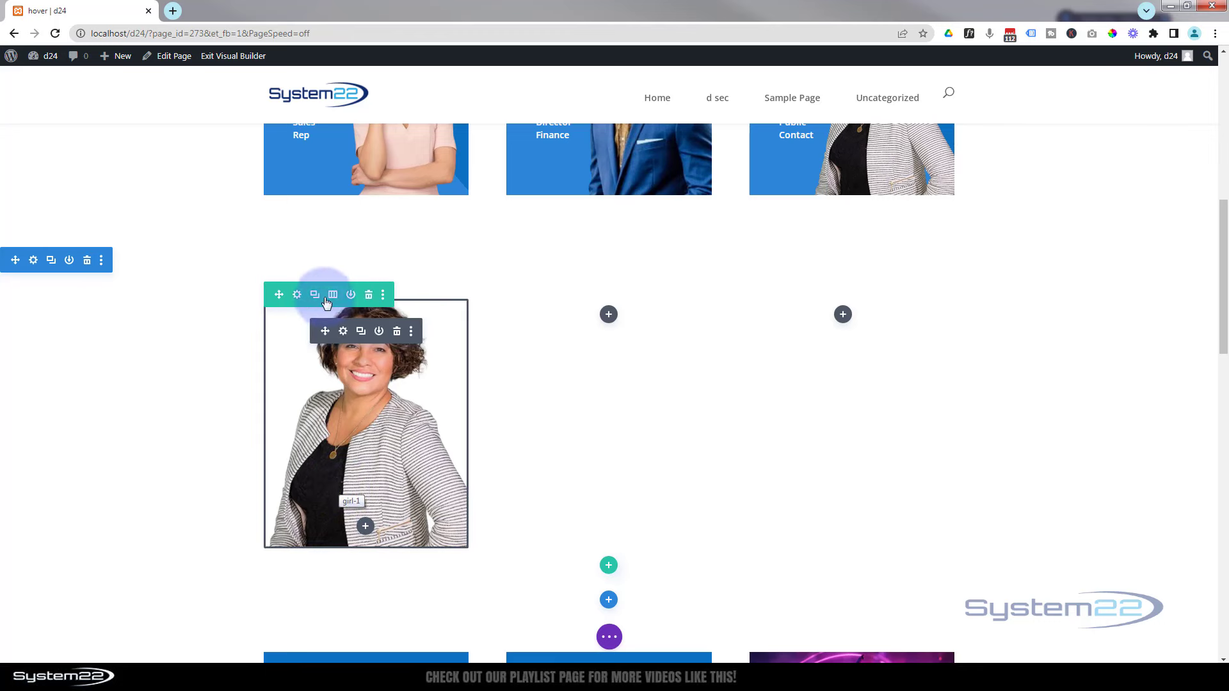
{"action": "left_click", "coordinate": [297, 295]}
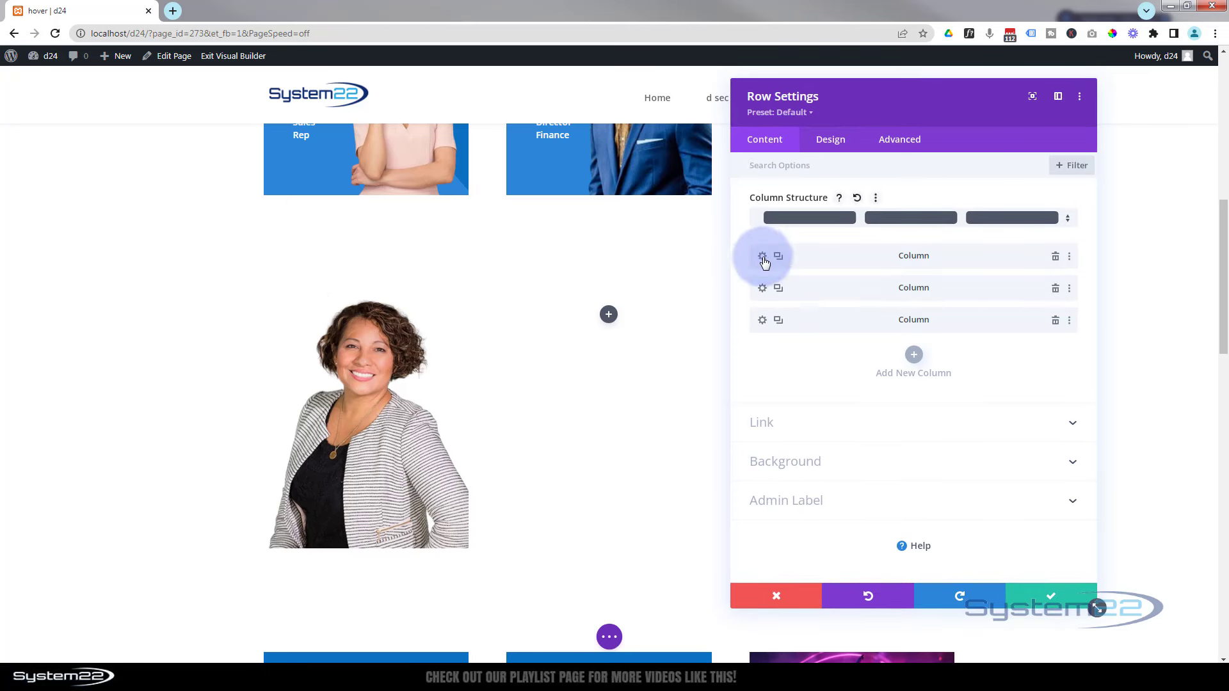
{"action": "left_click", "coordinate": [763, 257]}
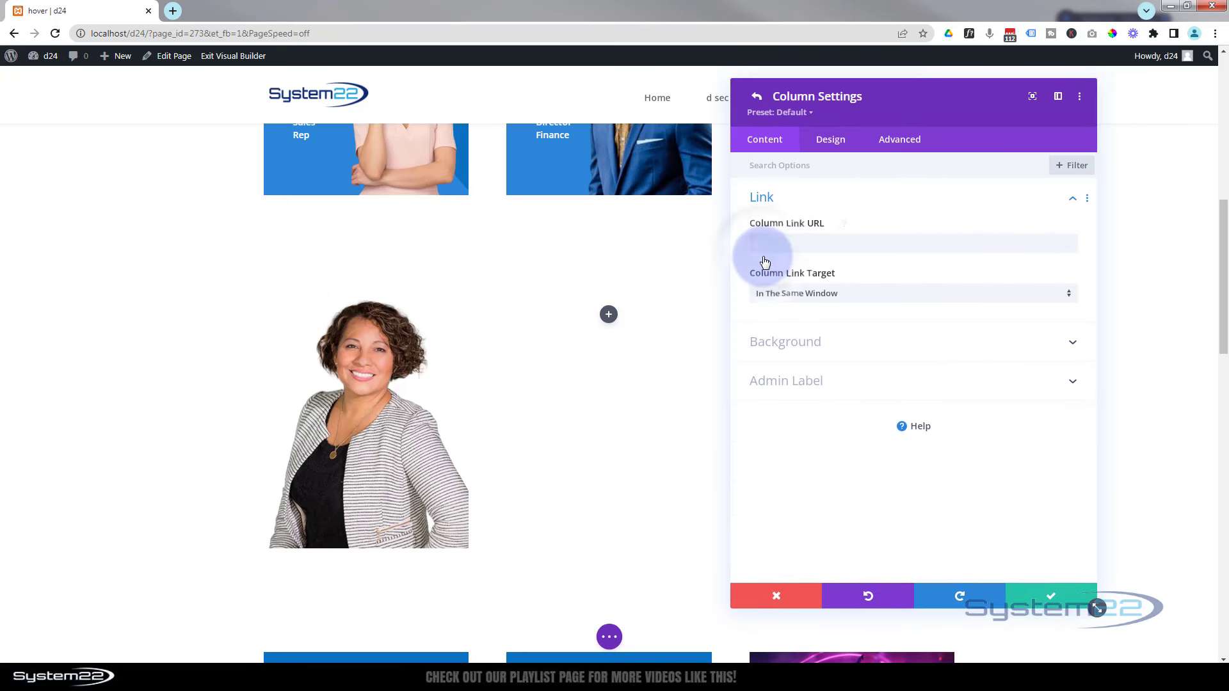
{"action": "left_click", "coordinate": [876, 341]}
{"action": "left_click", "coordinate": [835, 275]}
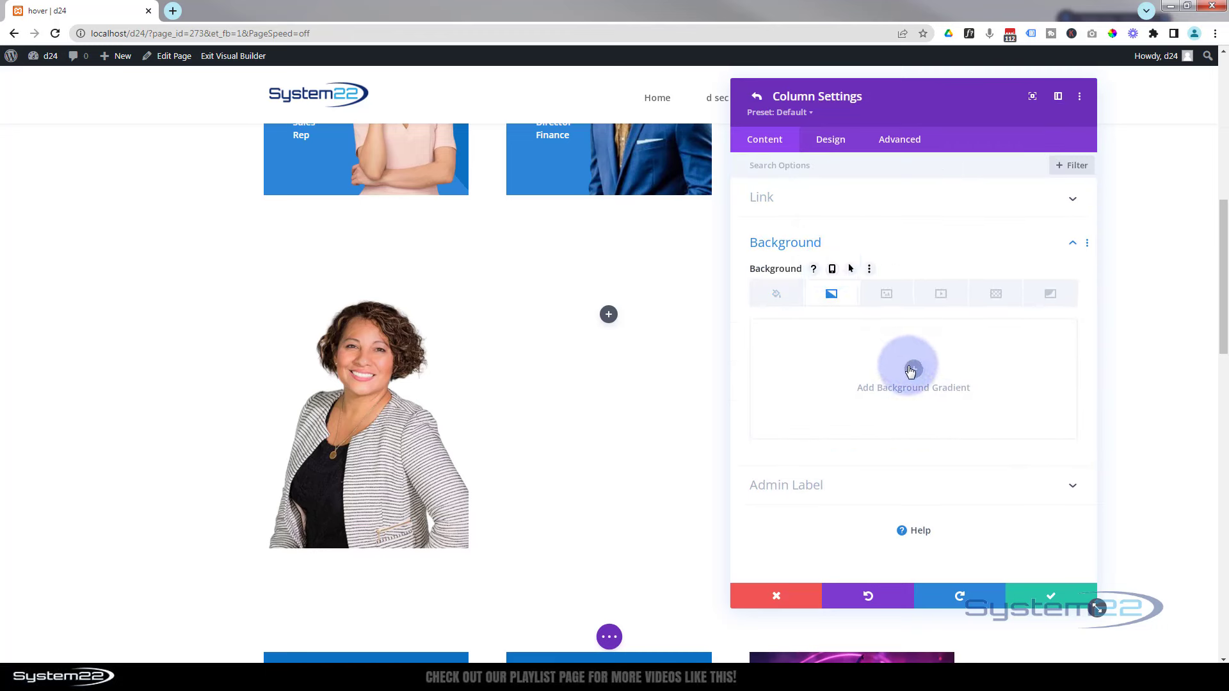
{"action": "left_click", "coordinate": [902, 367]}
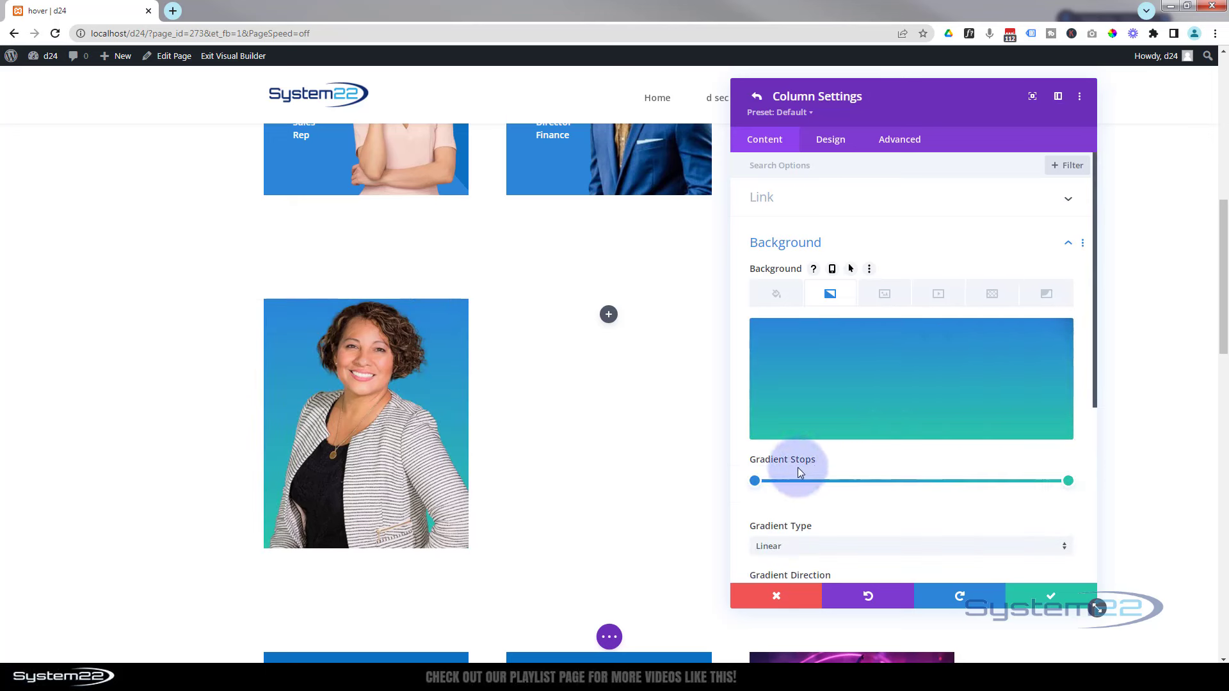
{"action": "left_click", "coordinate": [1069, 481]}
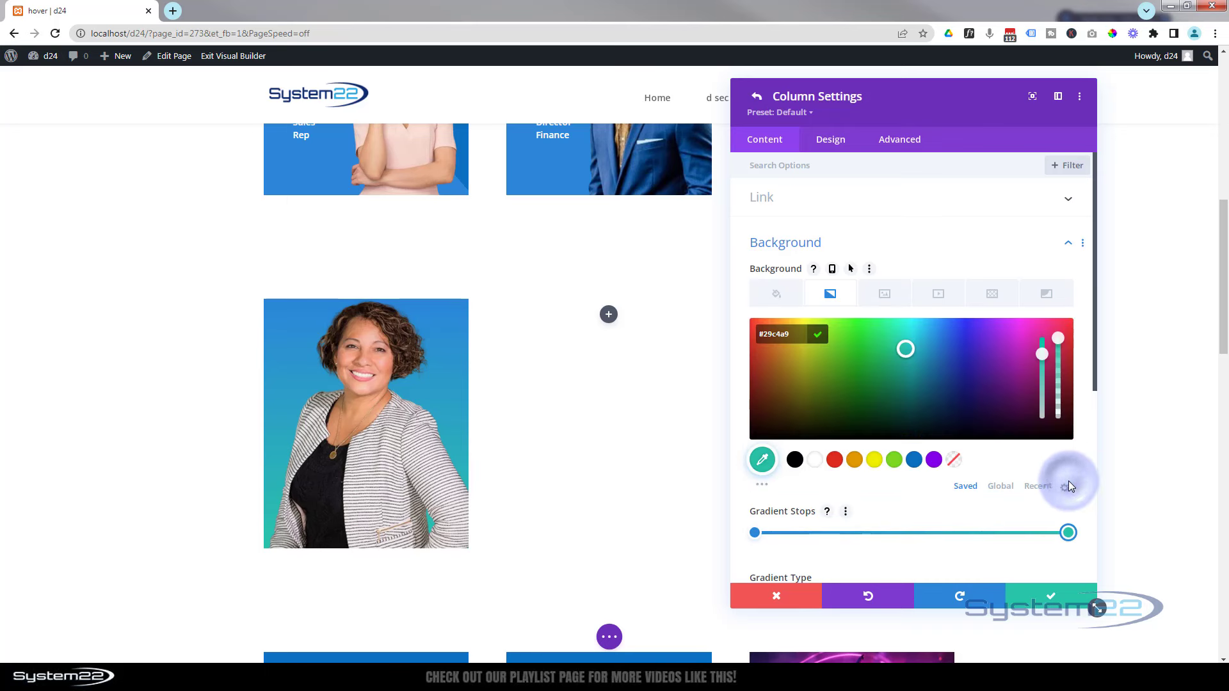
{"action": "left_click", "coordinate": [915, 460]}
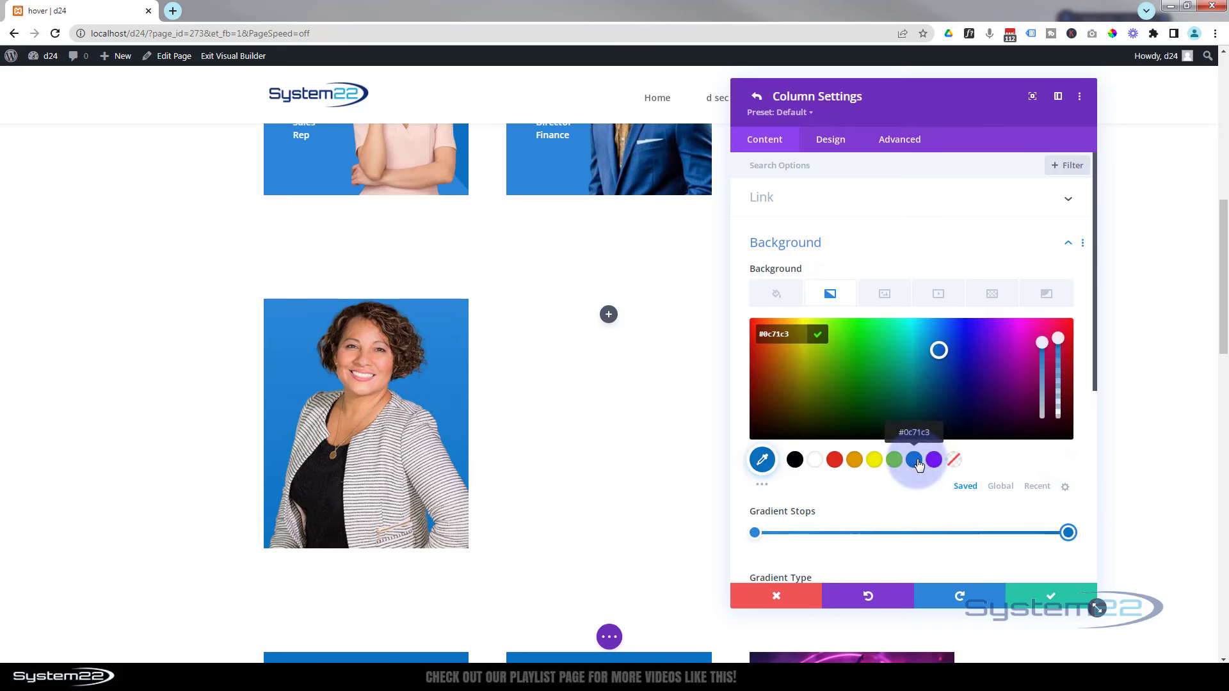
{"action": "left_click", "coordinate": [832, 293]}
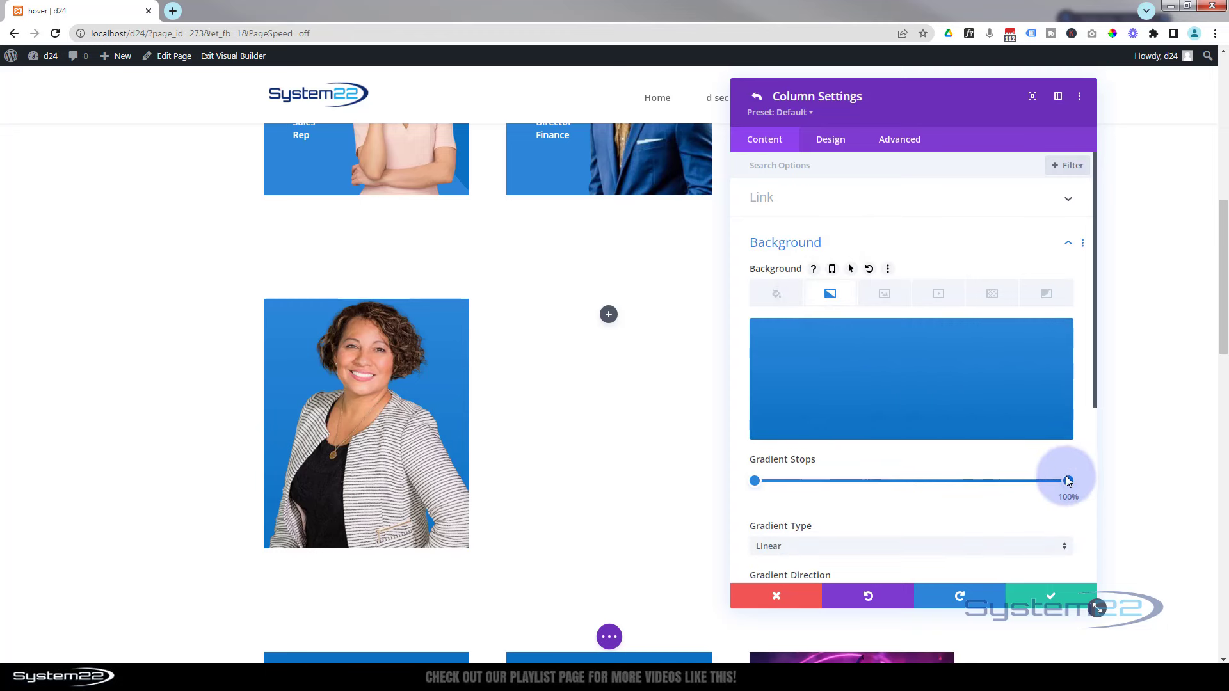
- Move both gradient stops to 60% for a hard edge and set the gradient direction to 226deg
{"action": "left_click_drag", "start_coordinate": [1068, 480], "coordinate": [955, 482]}
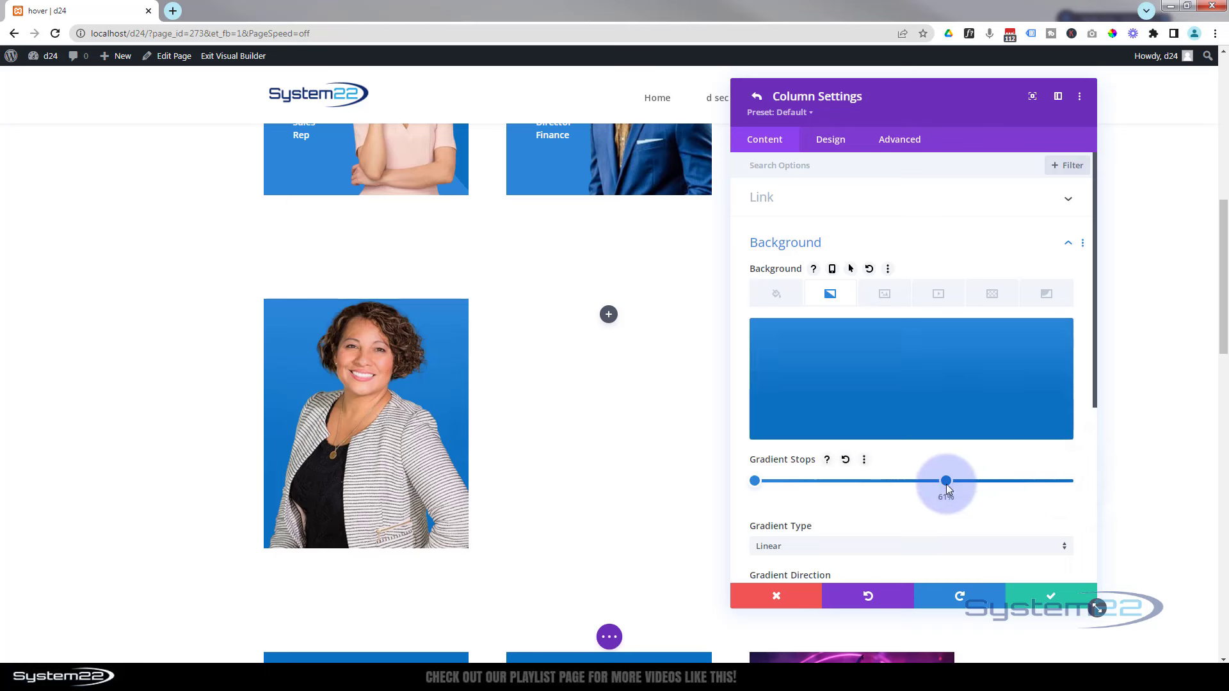
{"action": "left_click_drag", "start_coordinate": [947, 488], "coordinate": [943, 488]}
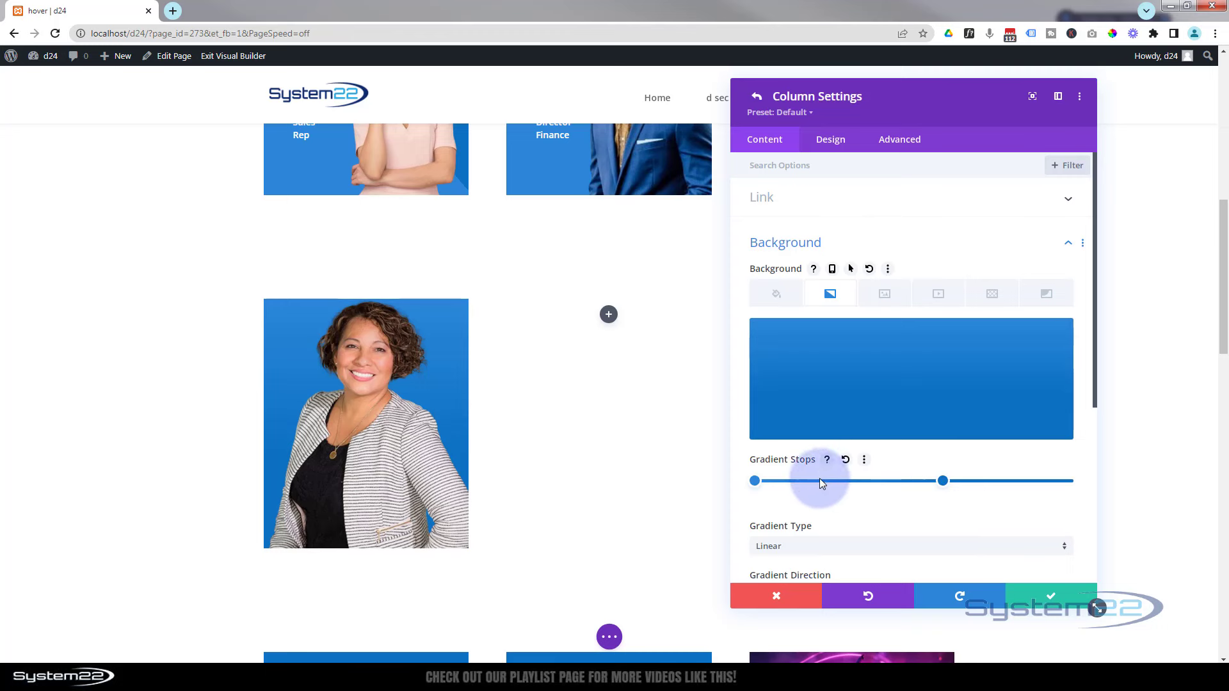
{"action": "left_click_drag", "start_coordinate": [805, 484], "coordinate": [947, 490]}
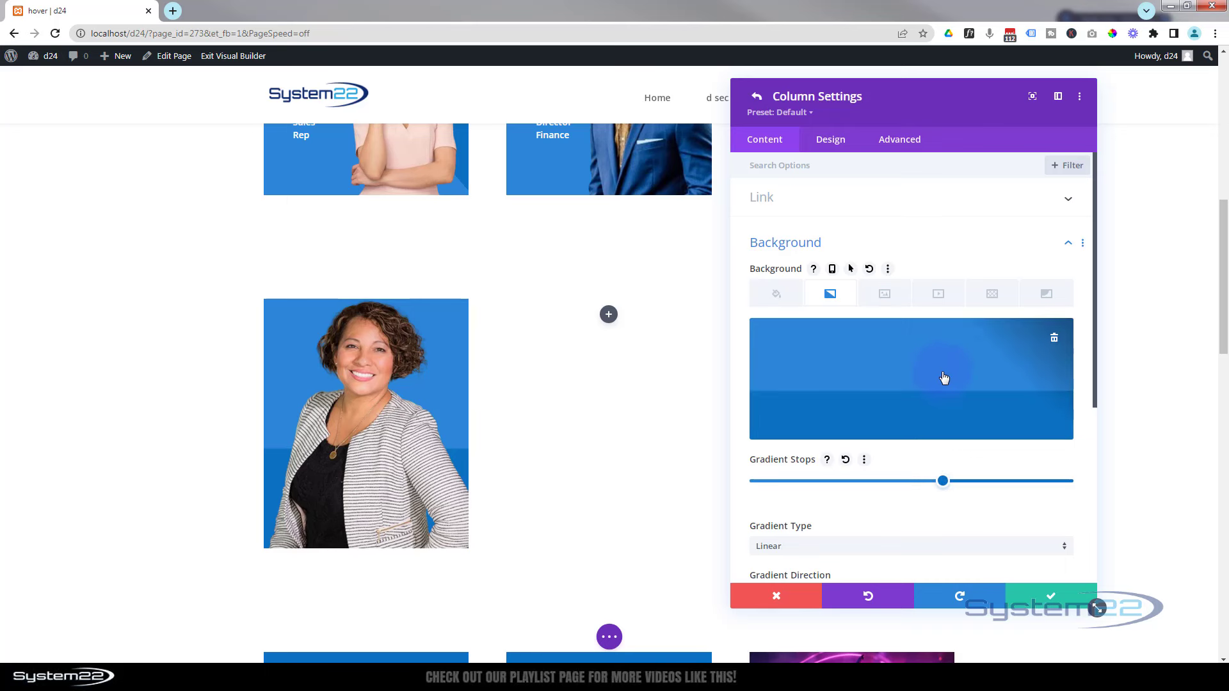
{"action": "scroll", "coordinate": [1006, 483], "scroll_direction": "down", "scroll_amount": 2}
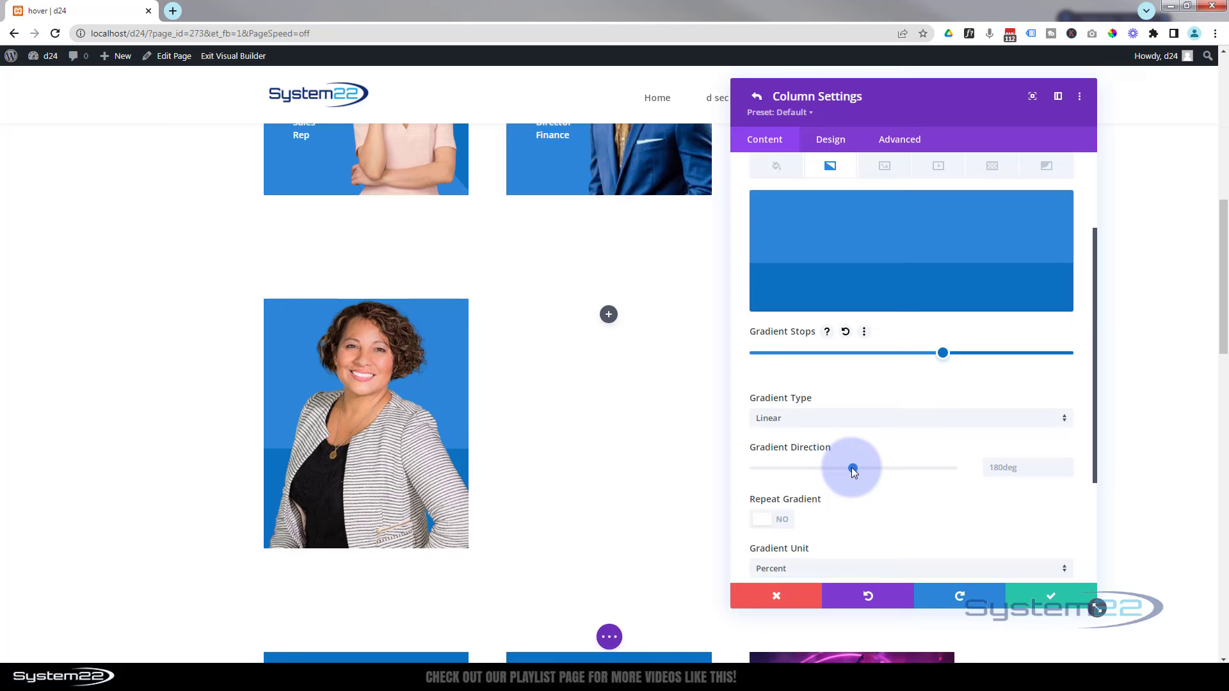
{"action": "left_click_drag", "start_coordinate": [852, 469], "coordinate": [879, 469]}
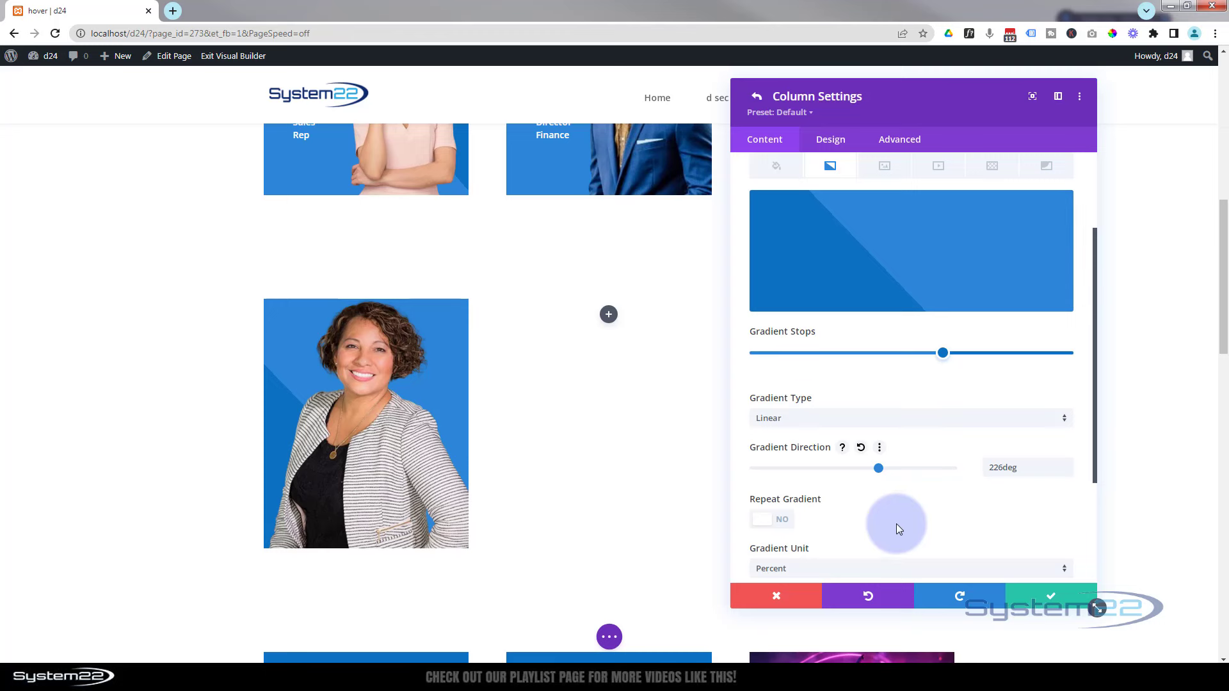
- Enable a hover state for the column background and move both of its gradient stops to 40% on hover
{"action": "scroll", "coordinate": [896, 523], "scroll_direction": "up", "scroll_amount": 1}
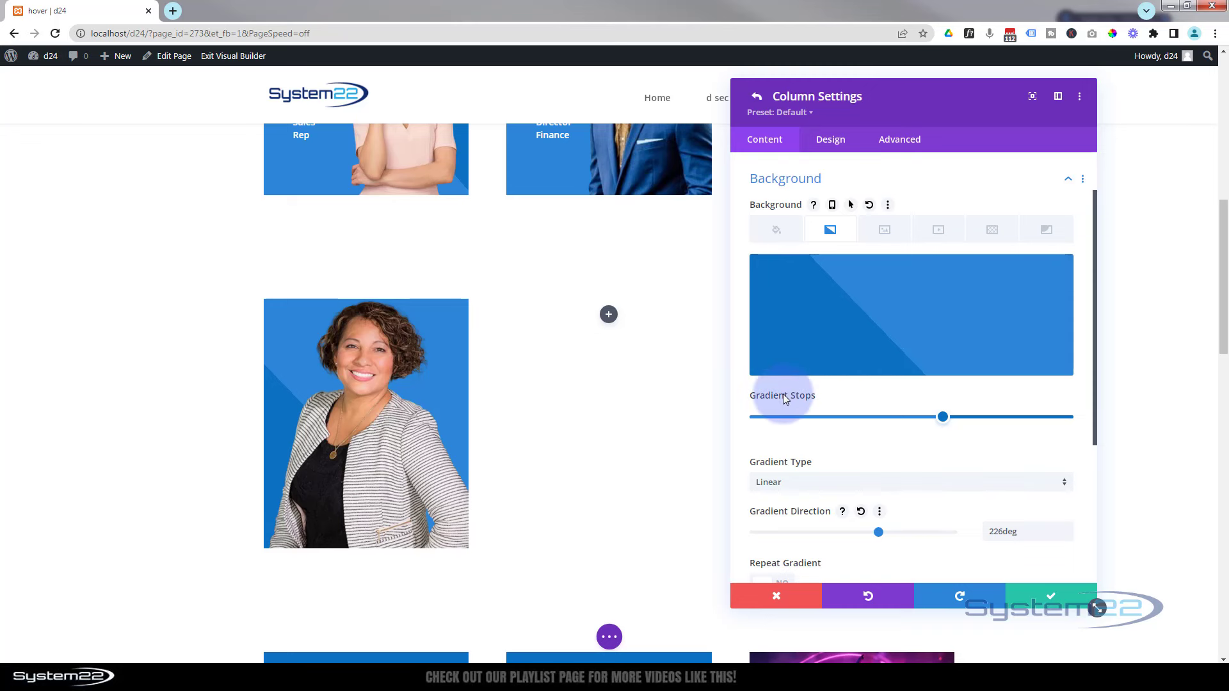
{"action": "left_click", "coordinate": [853, 206]}
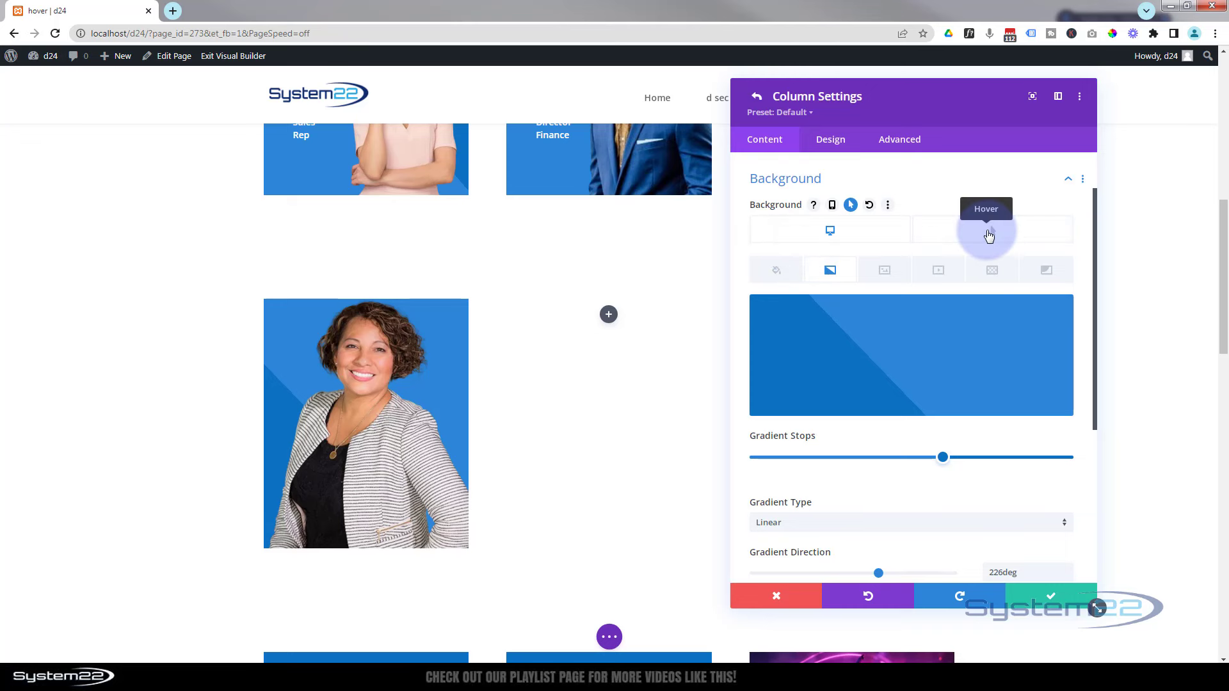
{"action": "left_click", "coordinate": [990, 235]}
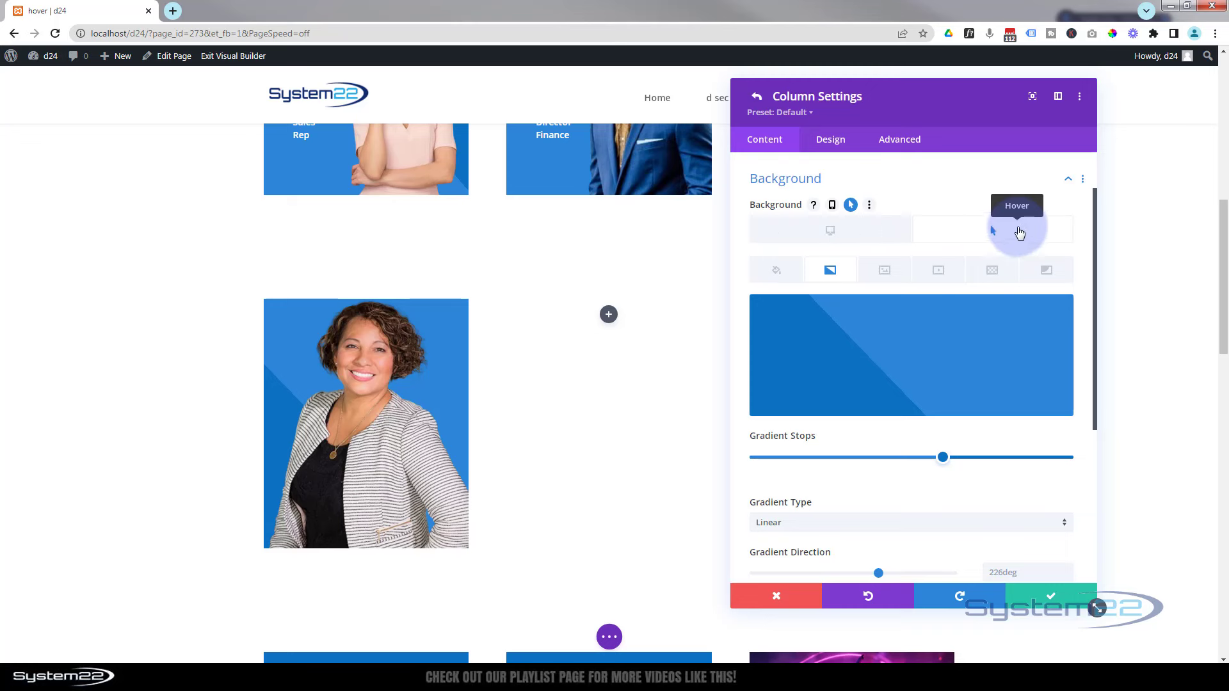
{"action": "left_click", "coordinate": [942, 458]}
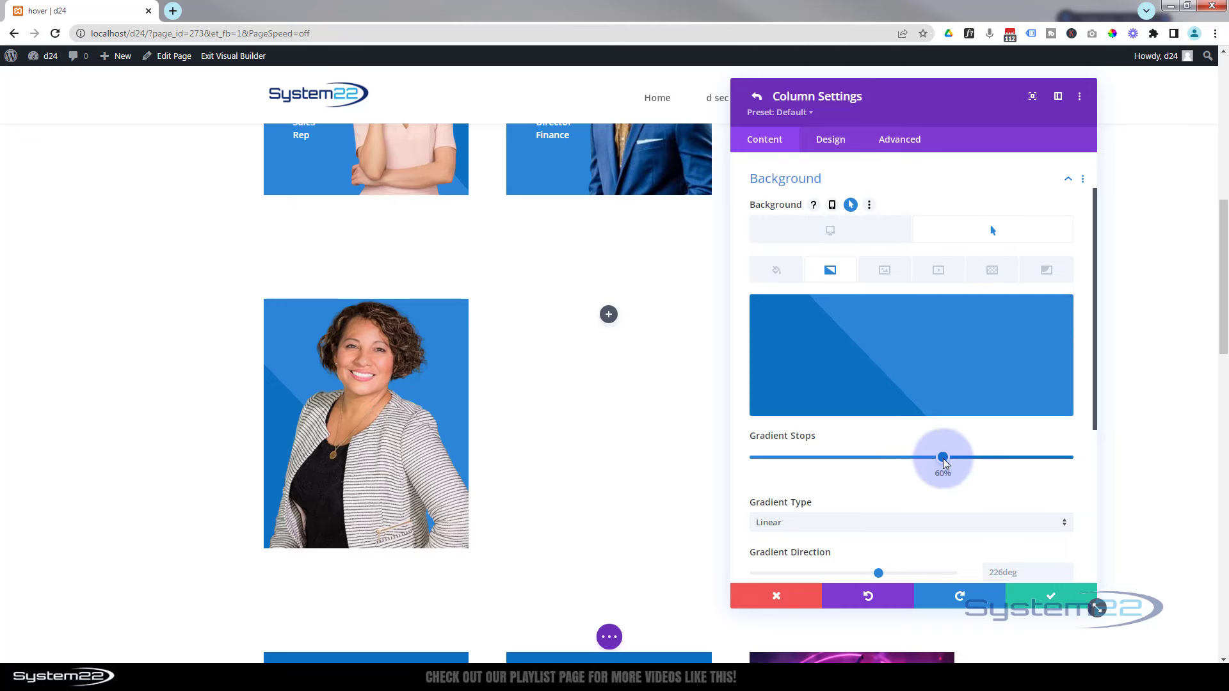
{"action": "left_click_drag", "start_coordinate": [943, 458], "coordinate": [874, 459]}
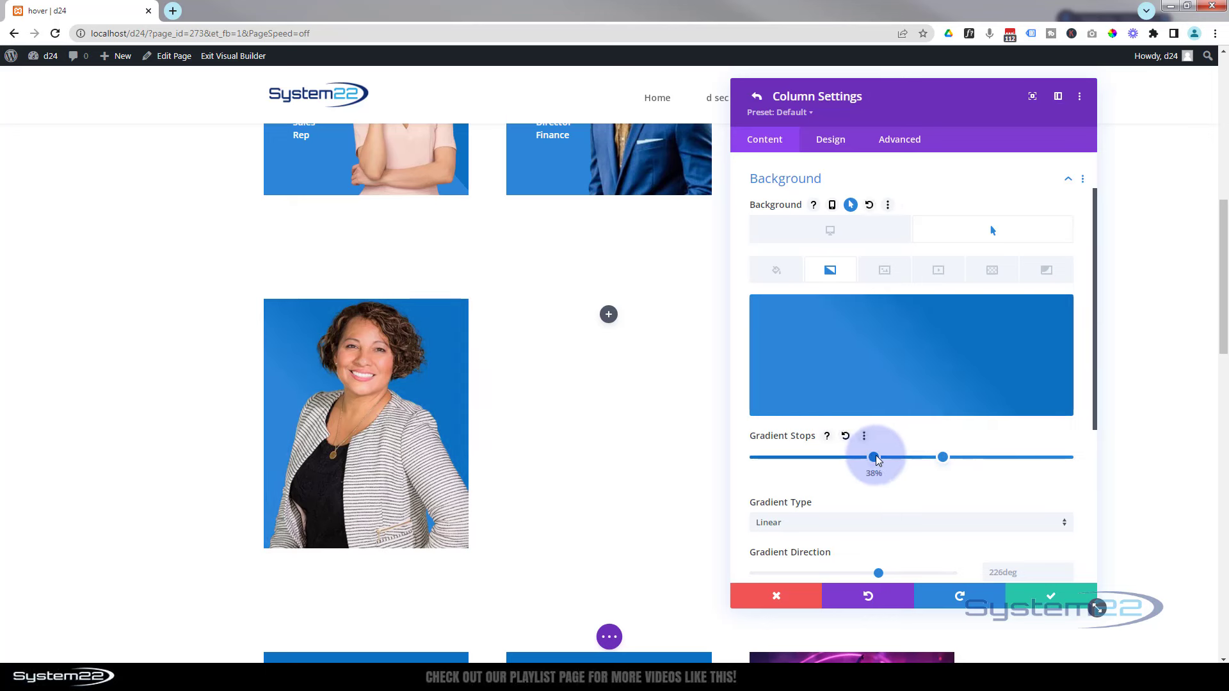
{"action": "left_click", "coordinate": [880, 459]}
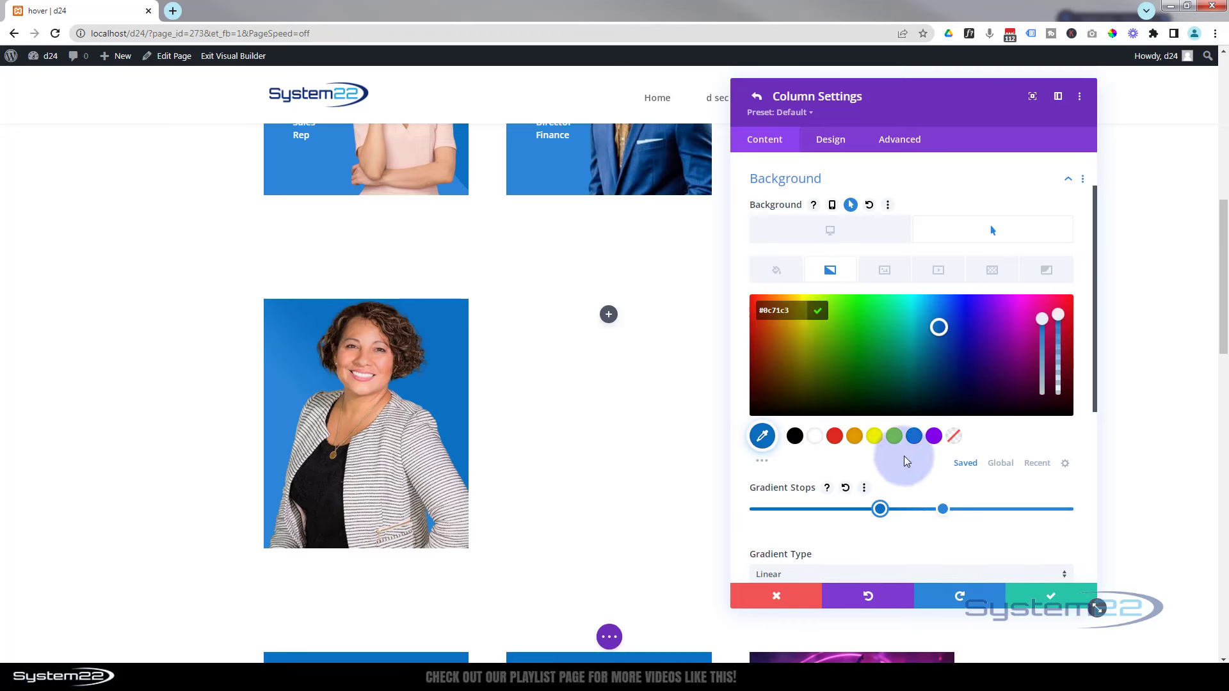
{"action": "left_click", "coordinate": [941, 509]}
{"action": "left_click_drag", "start_coordinate": [903, 514], "coordinate": [879, 515]}
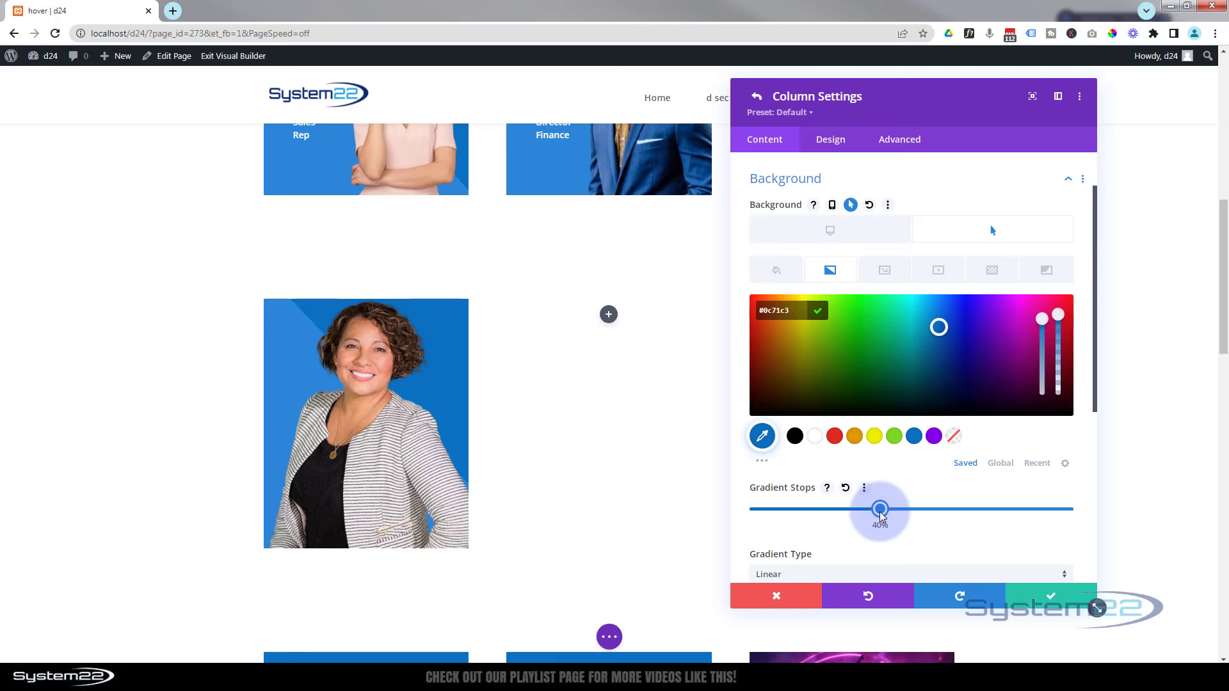
{"action": "left_click", "coordinate": [836, 272]}
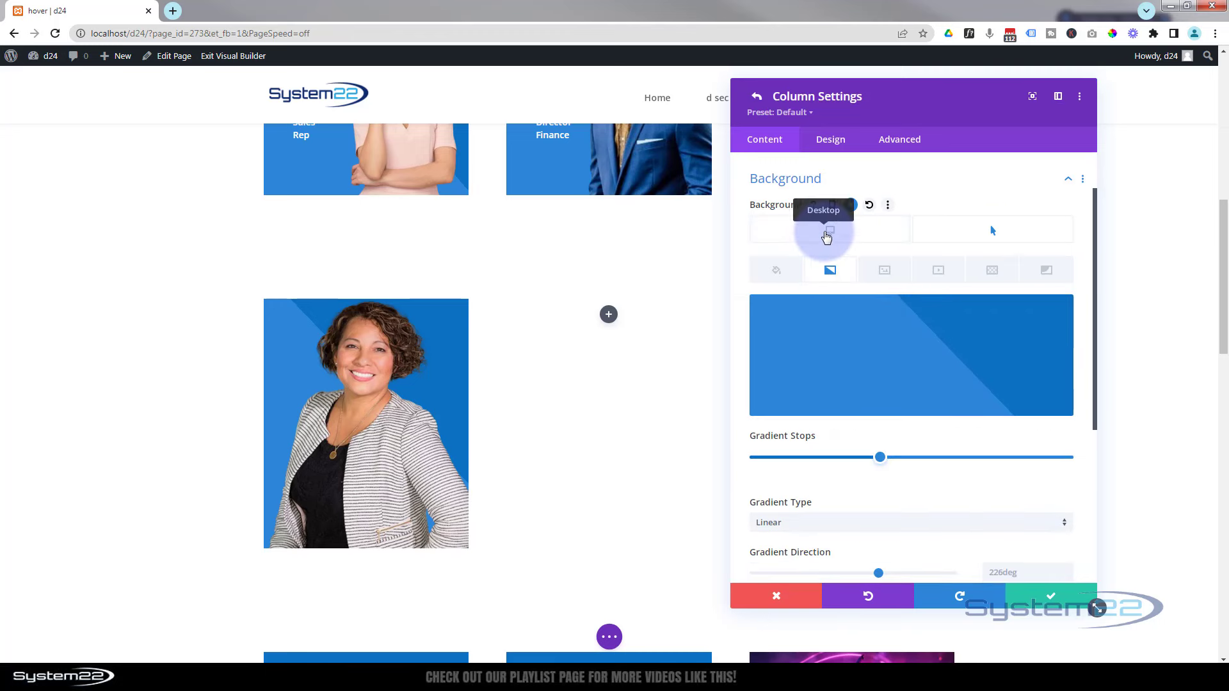
- Extend the column's desktop background gradient colors to all modules throughout this row, and save the column and row settings
{"action": "left_click", "coordinate": [826, 231]}
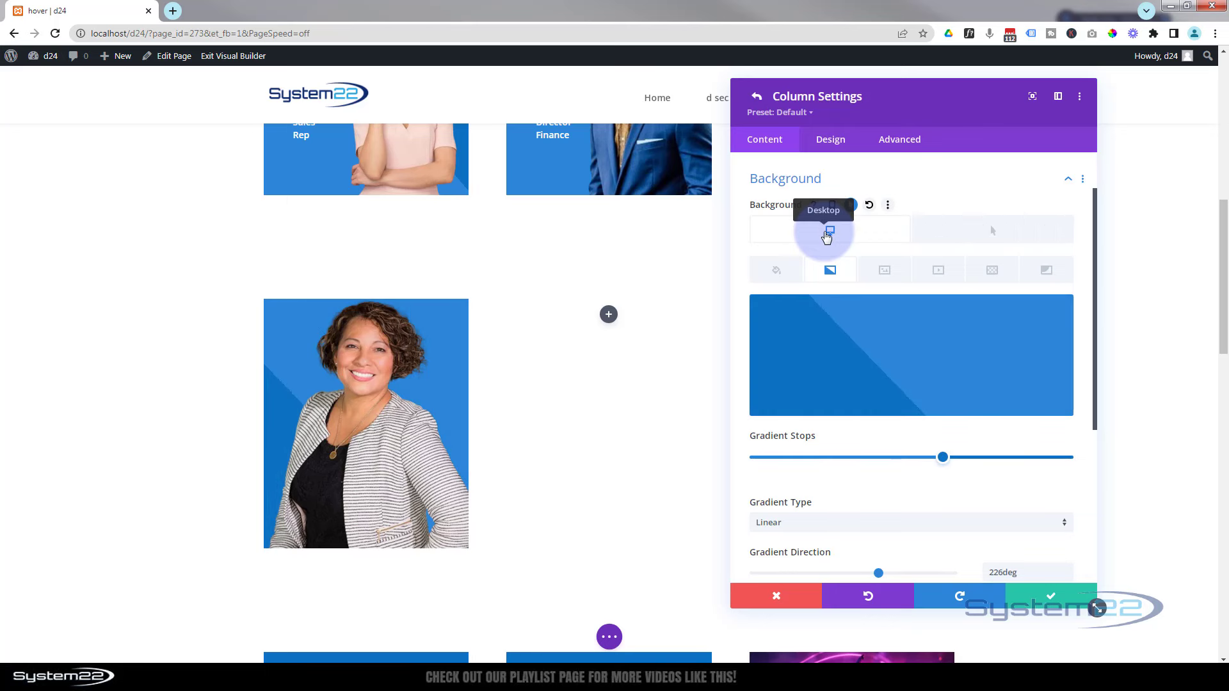
{"action": "right_click", "coordinate": [898, 348]}
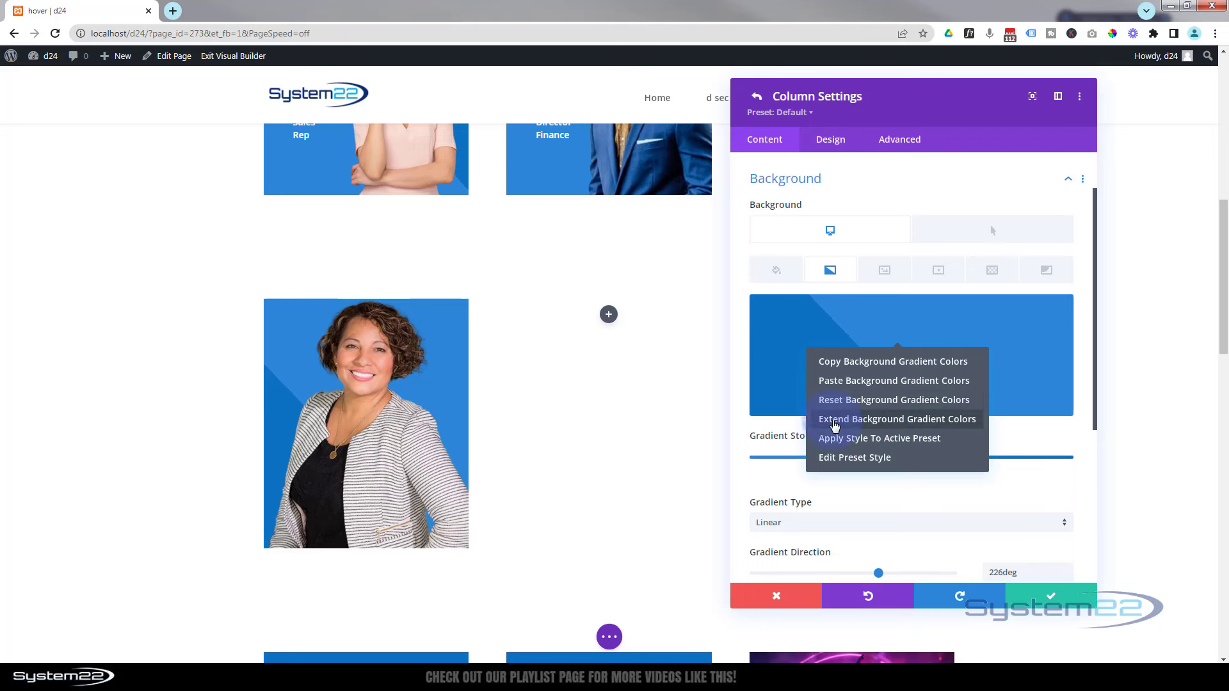
{"action": "left_click", "coordinate": [922, 420]}
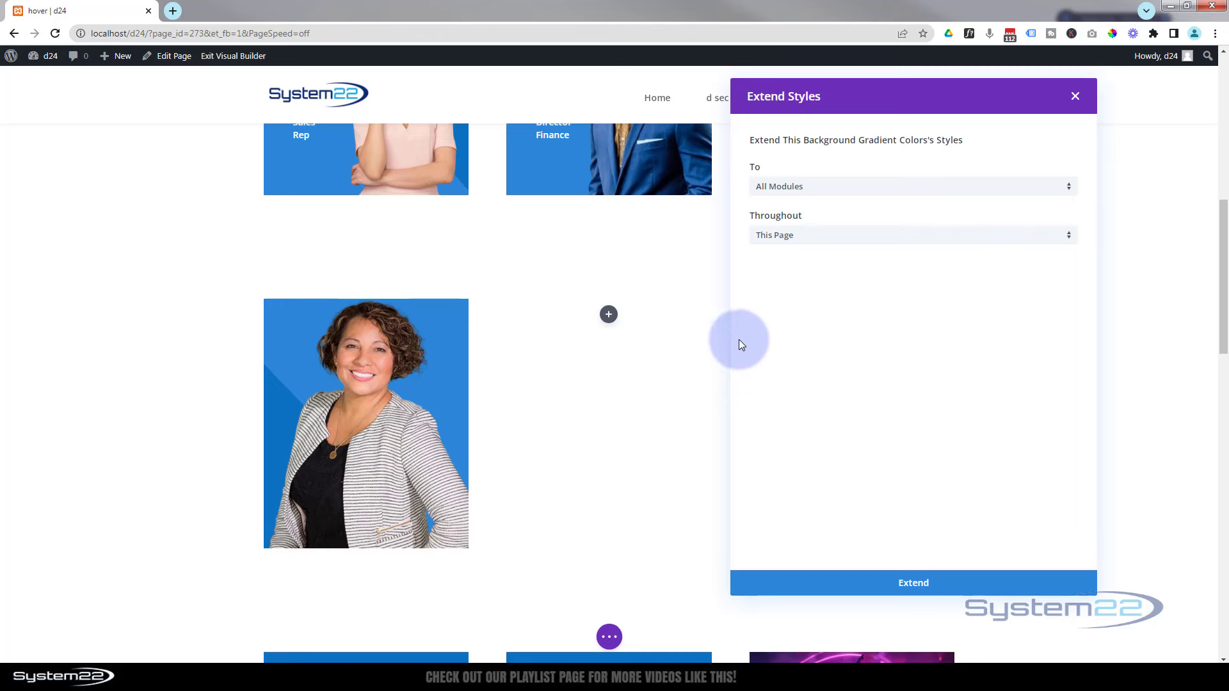
{"action": "left_click", "coordinate": [821, 235]}
{"action": "left_click", "coordinate": [808, 290]}
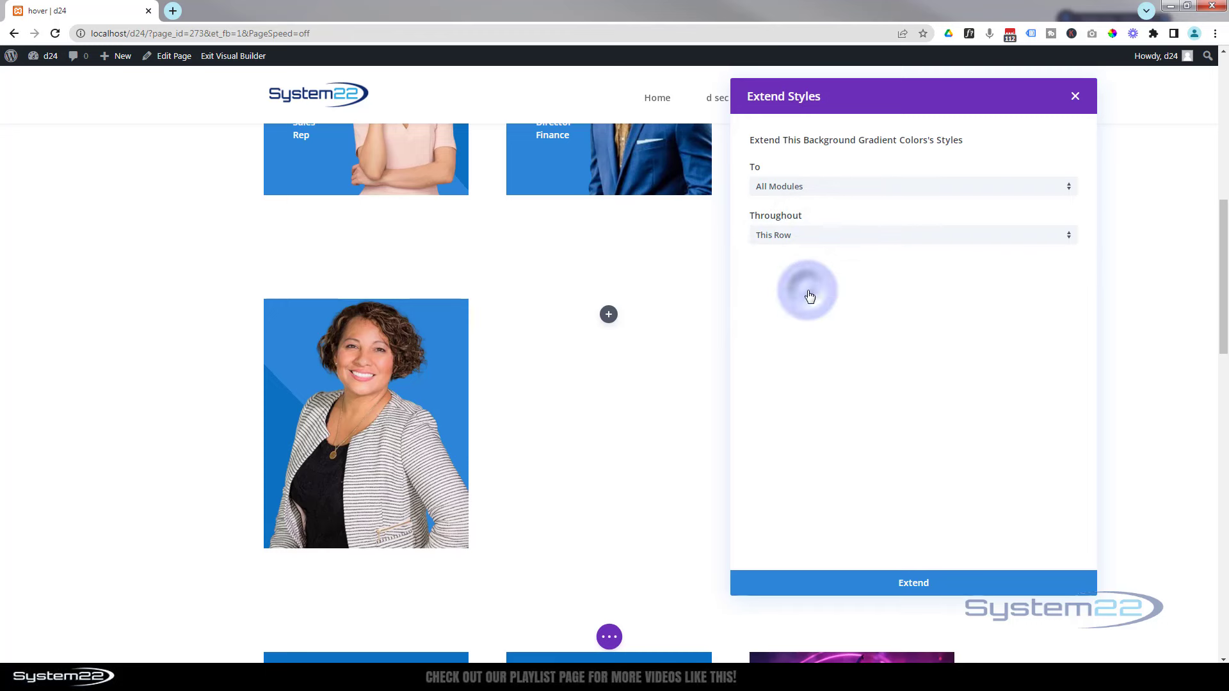
{"action": "left_click", "coordinate": [913, 583]}
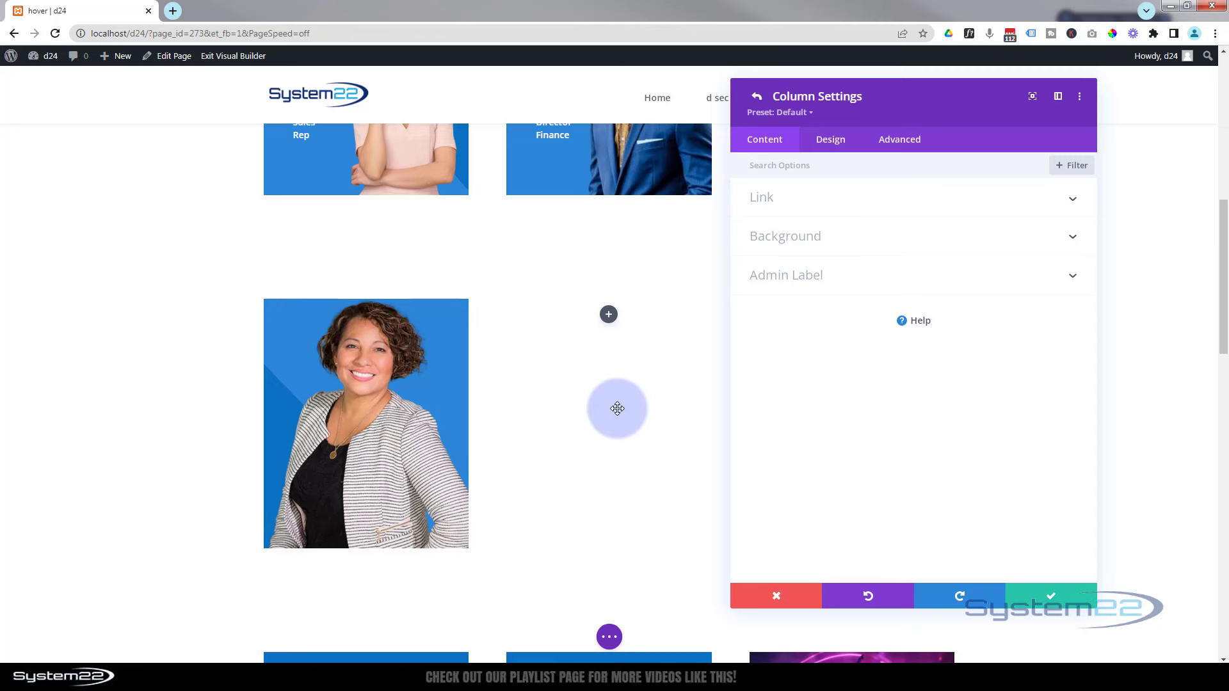
{"action": "left_click", "coordinate": [1067, 595]}
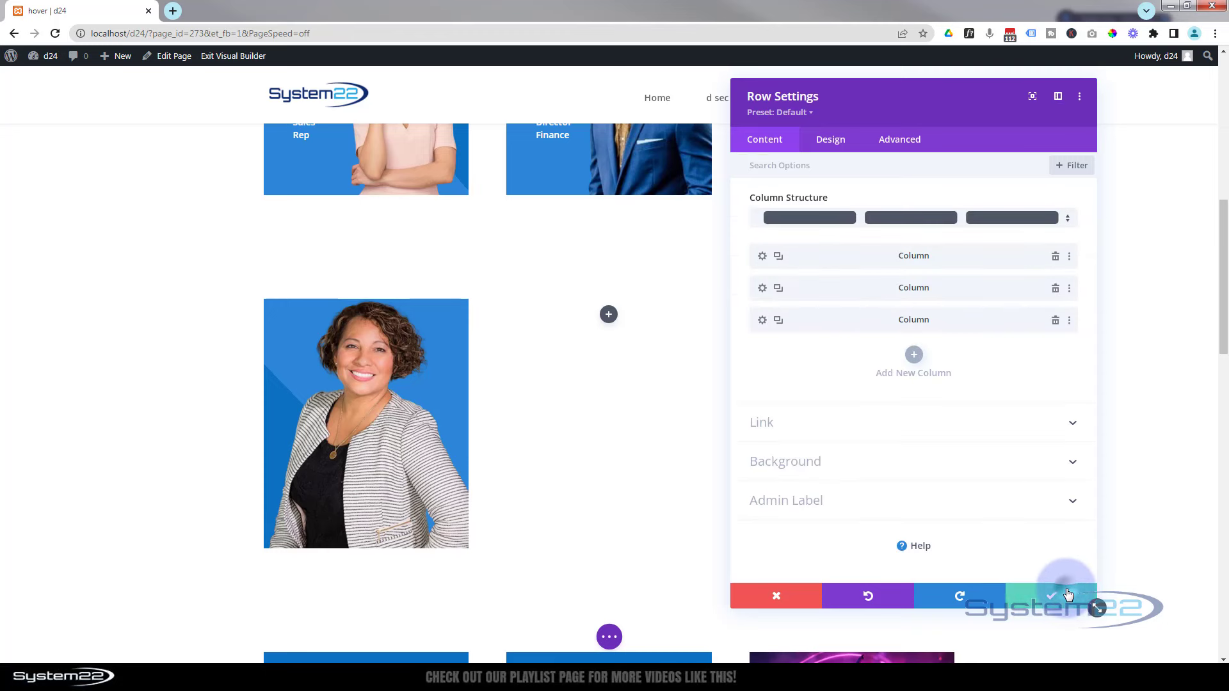
{"action": "left_click", "coordinate": [1068, 595]}
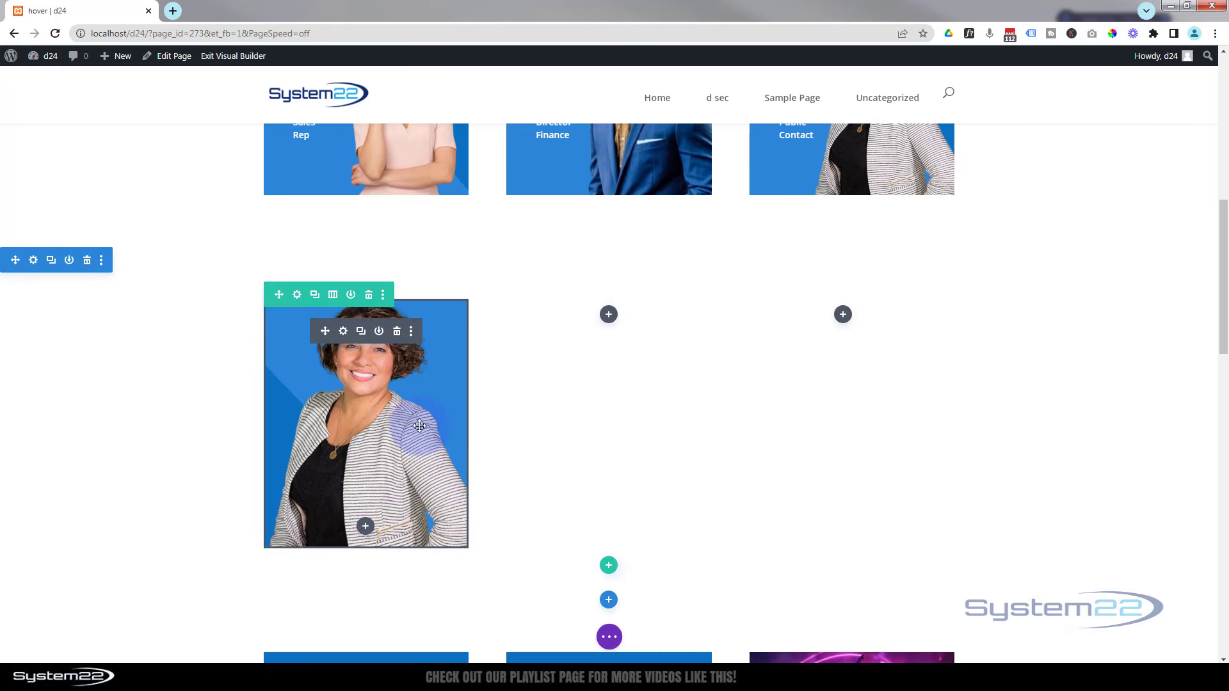
- Open the settings of the portrait image in the new row and align the image to the right
{"action": "scroll", "coordinate": [607, 458], "scroll_direction": "up", "scroll_amount": 2}
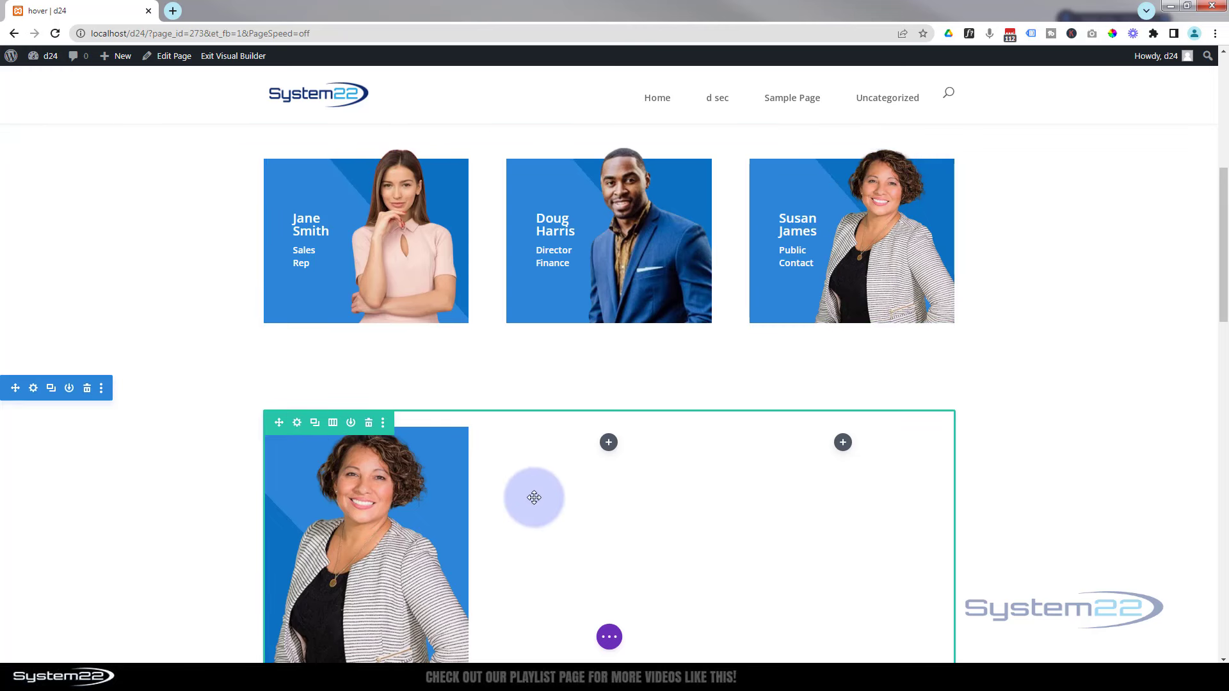
{"action": "scroll", "coordinate": [527, 495], "scroll_direction": "down", "scroll_amount": 2}
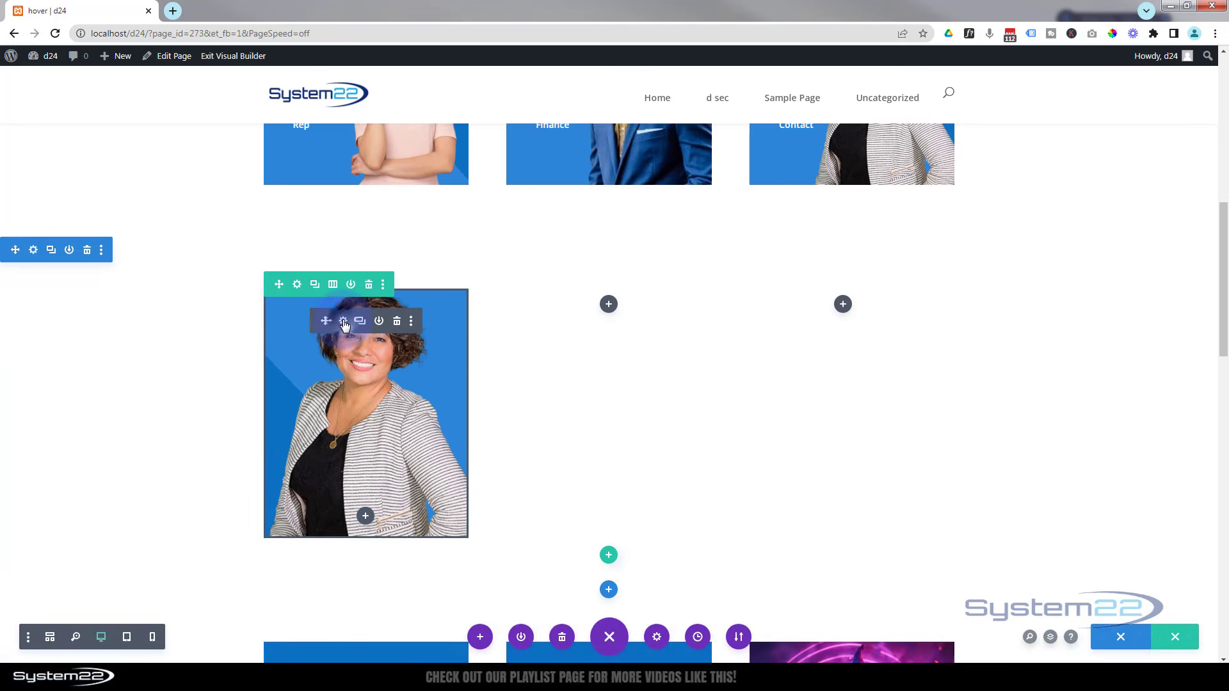
{"action": "left_click", "coordinate": [343, 322]}
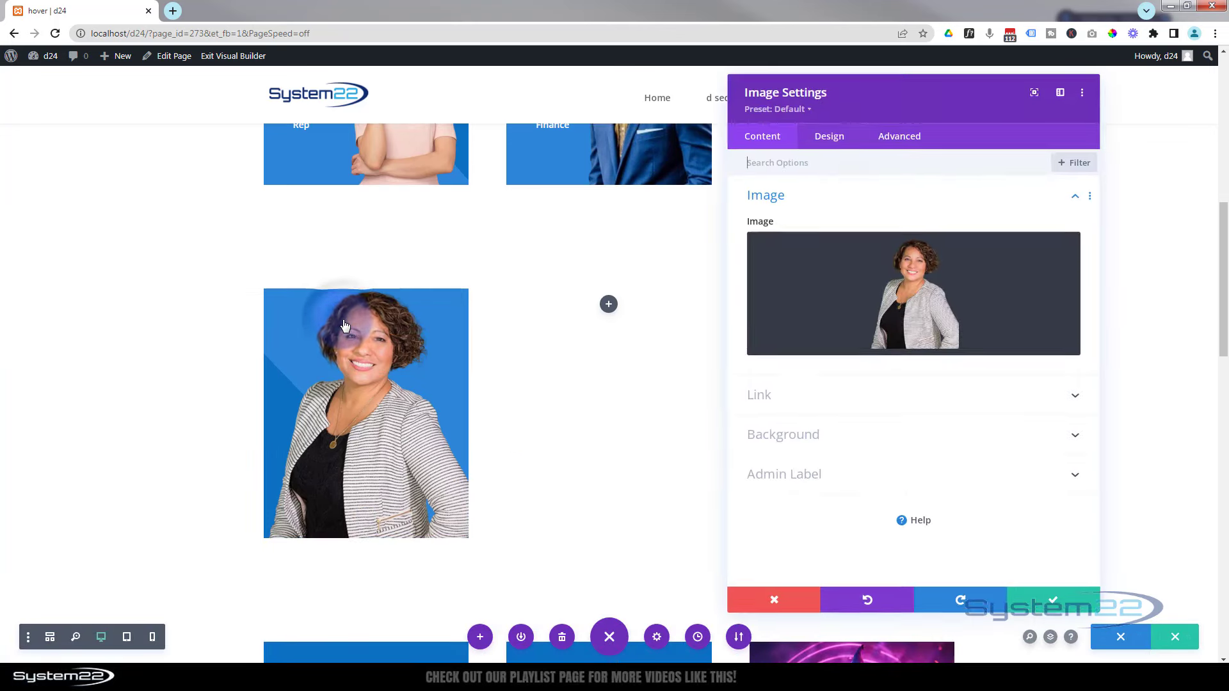
{"action": "left_click", "coordinate": [846, 146]}
{"action": "left_click", "coordinate": [891, 200]}
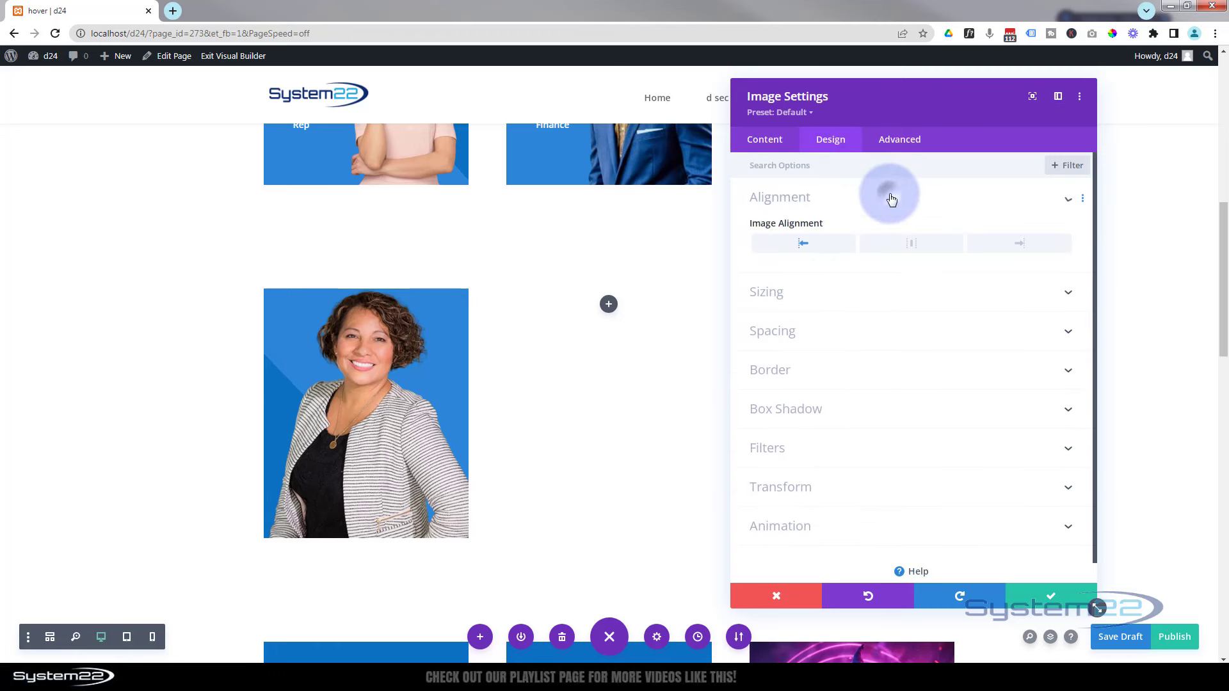
{"action": "left_click", "coordinate": [1024, 247]}
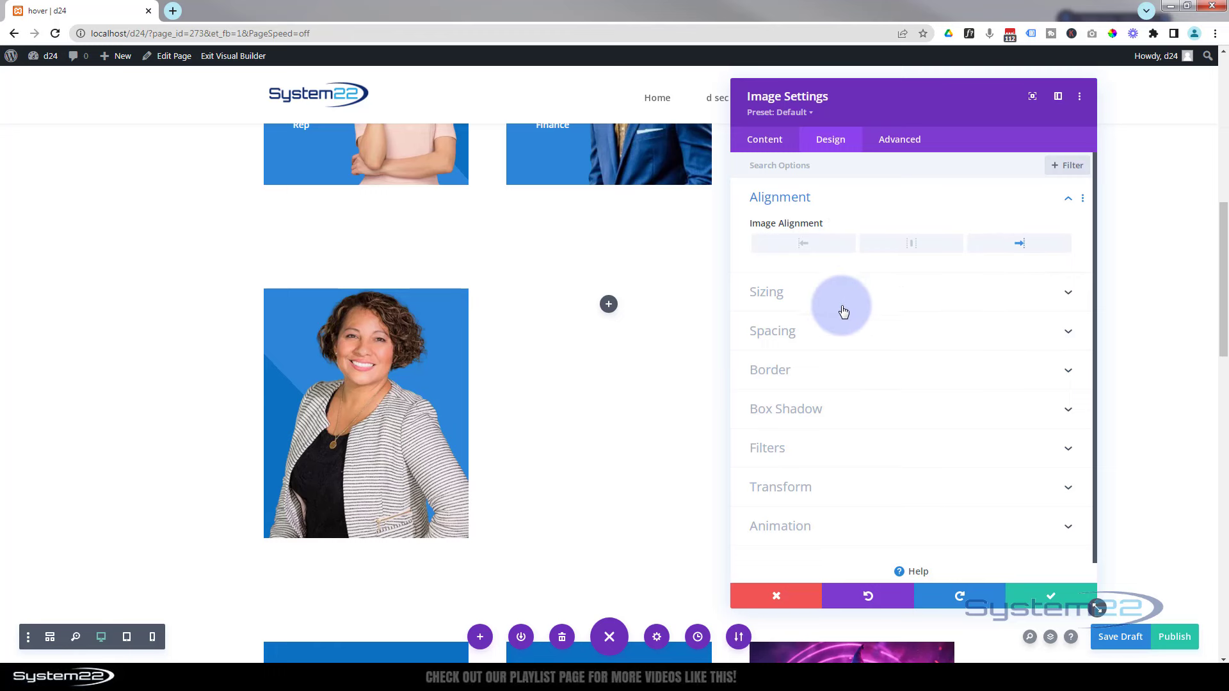
- Set the portrait image's left padding to 30%
{"action": "left_click", "coordinate": [864, 338]}
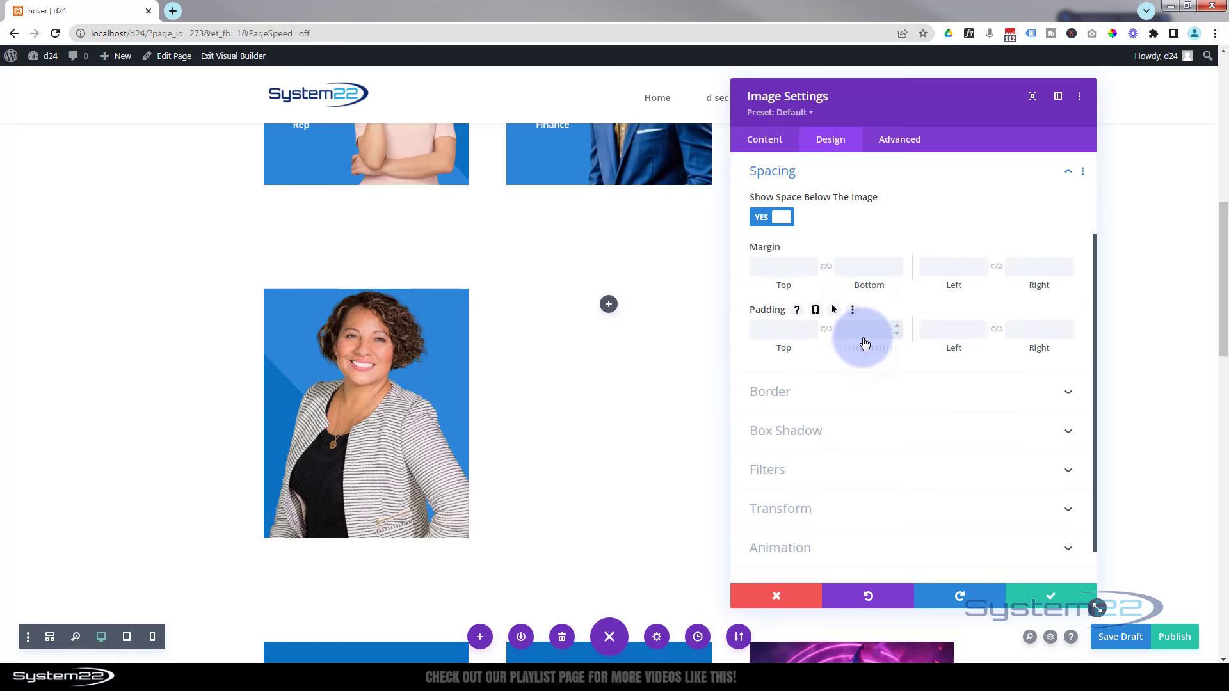
{"action": "left_click", "coordinate": [922, 331]}
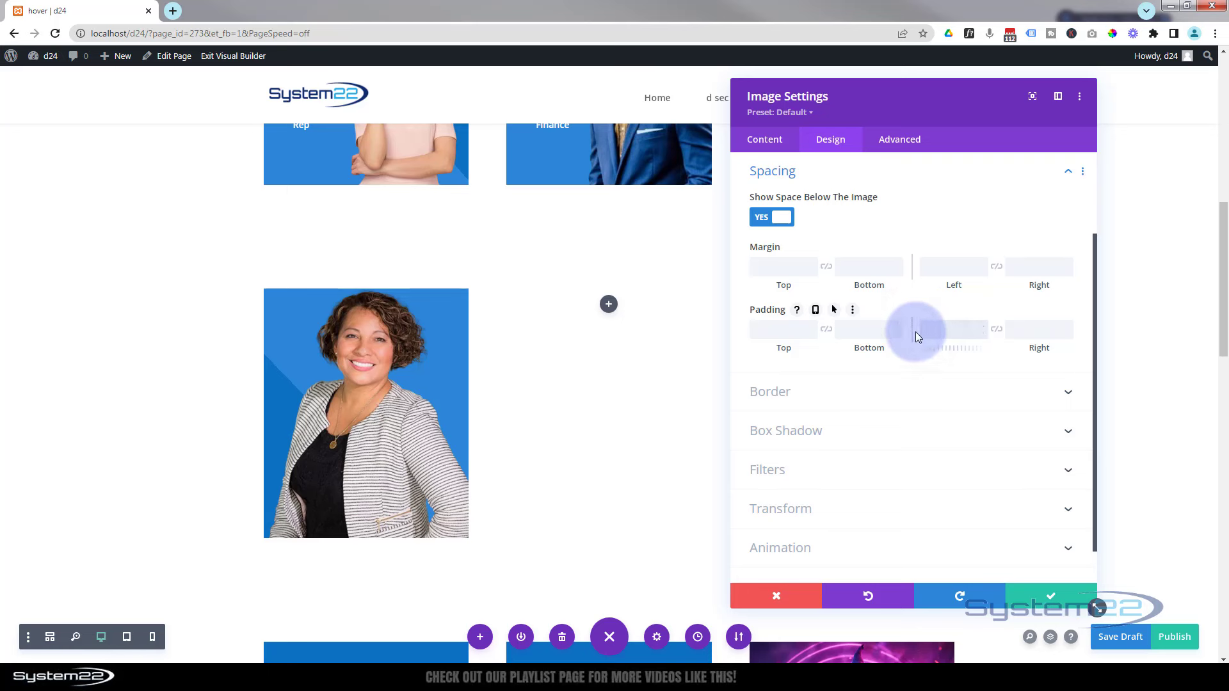
{"action": "type", "text": "30px"}
{"action": "type", "text": "%"}
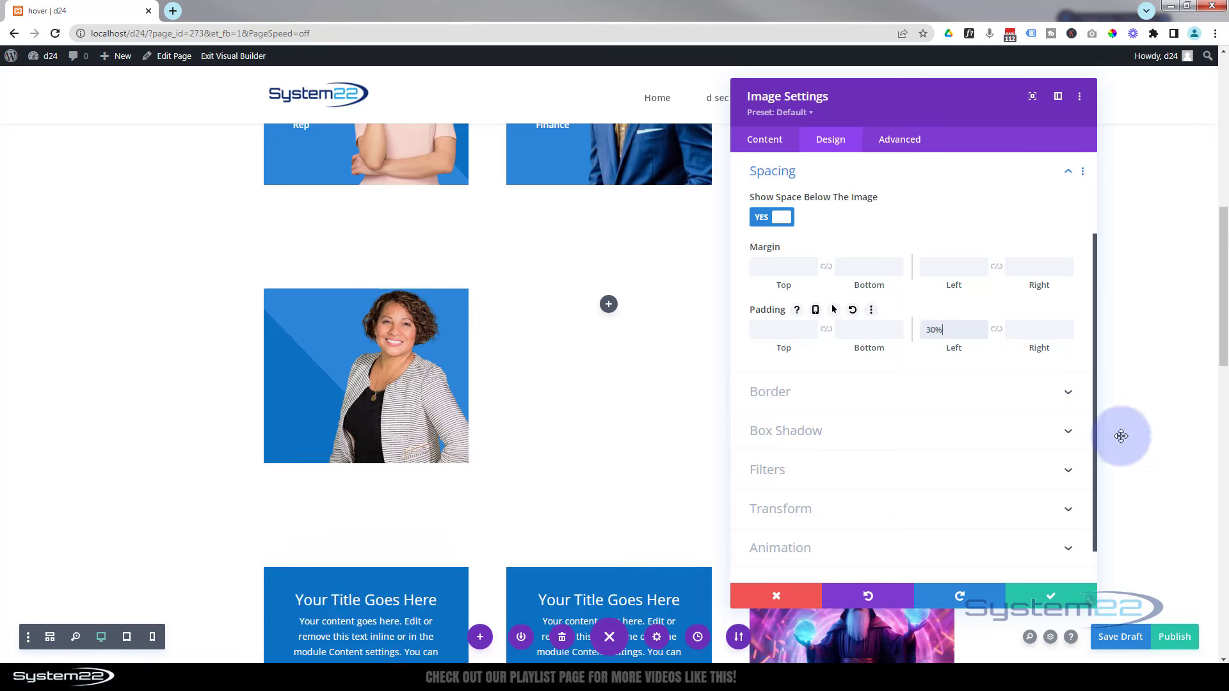
{"action": "left_click", "coordinate": [972, 336]}
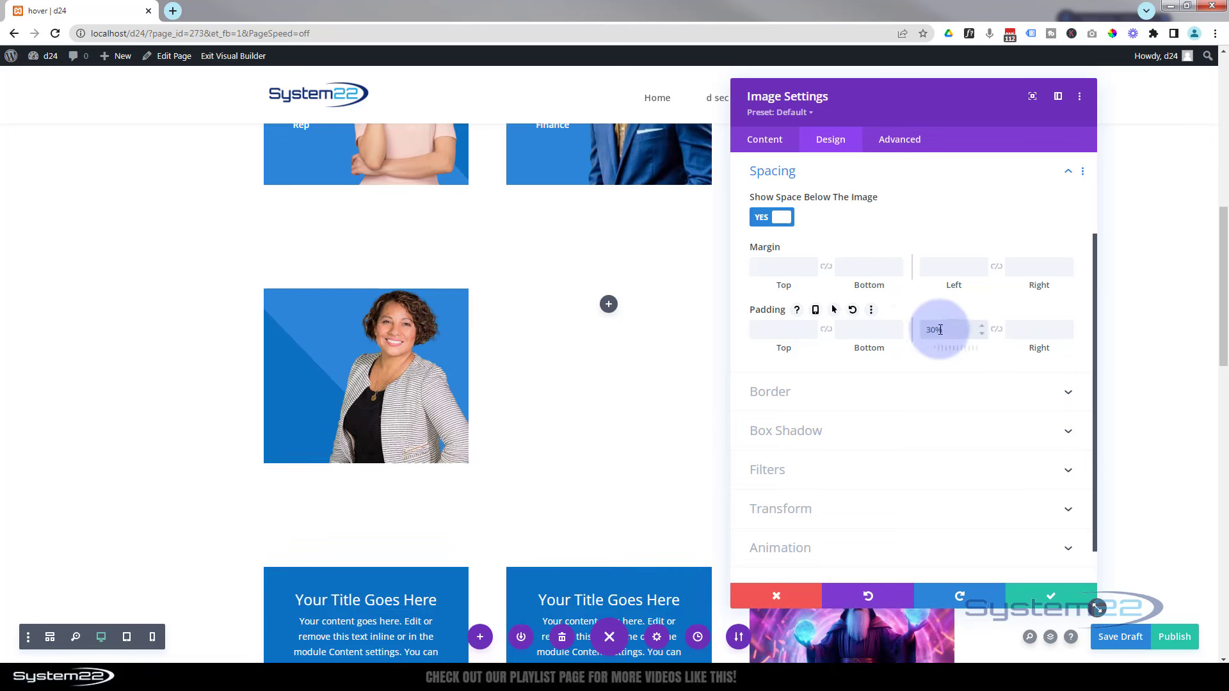
- Lower the portrait image's top margin to -17px so the head rises above the card's background
{"action": "left_click", "coordinate": [801, 272]}
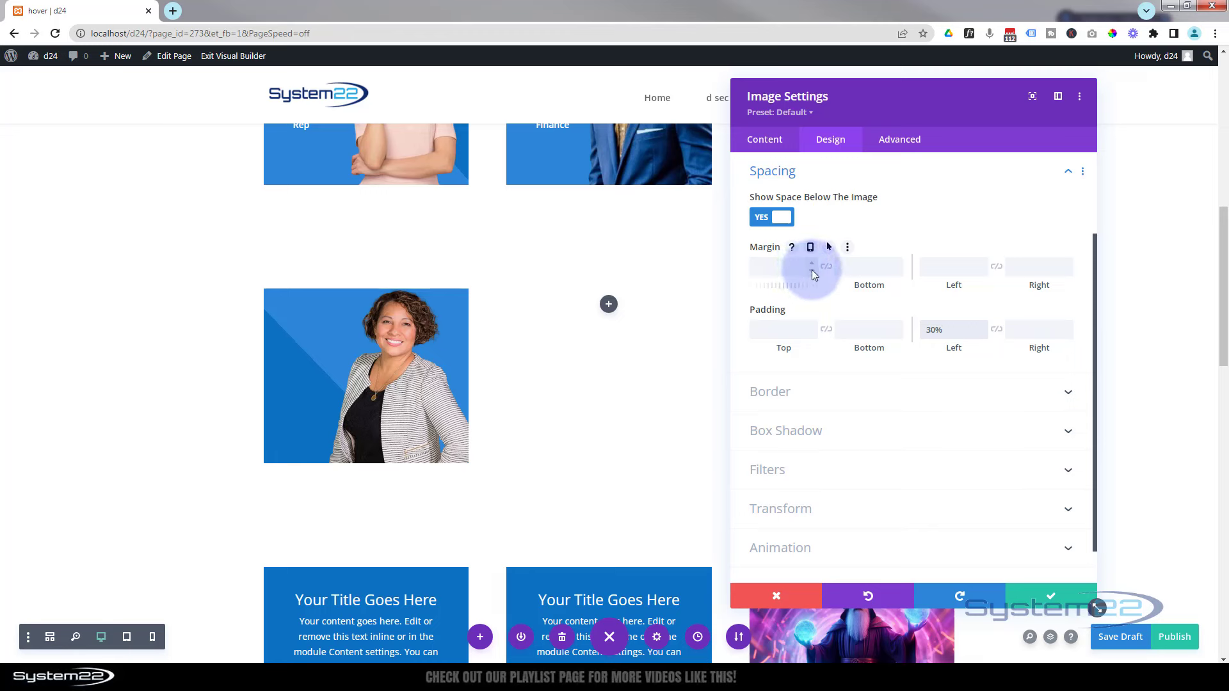
{"action": "left_click", "coordinate": [812, 271]}
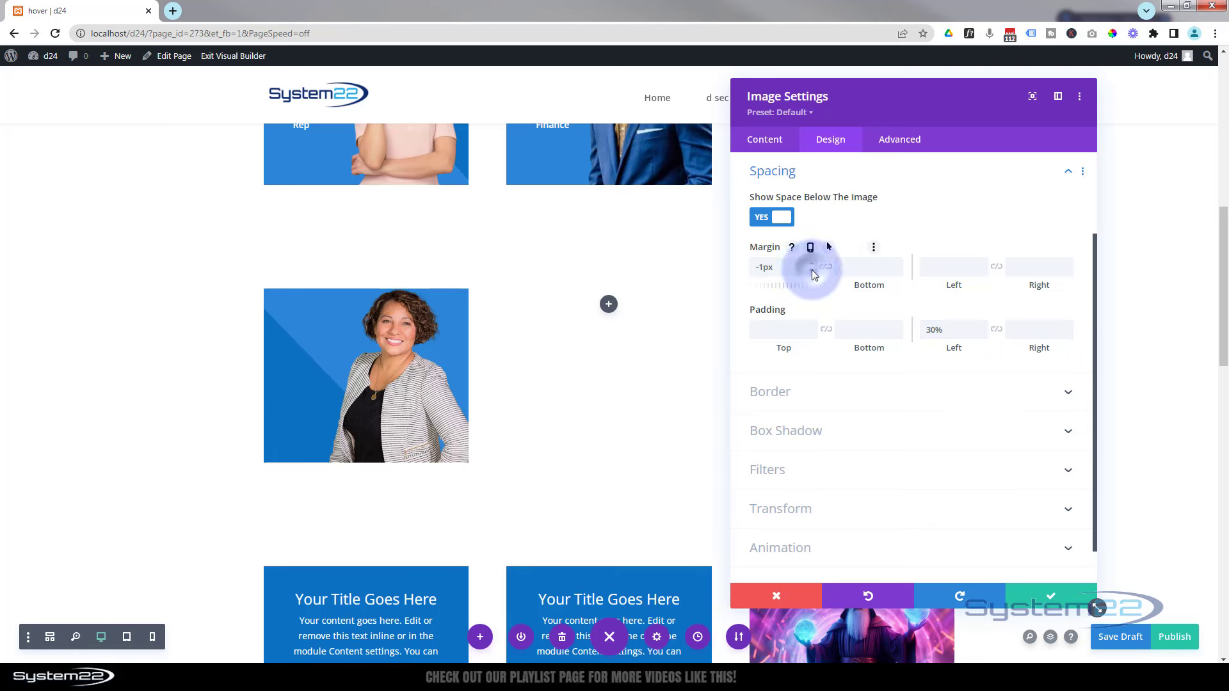
{"action": "left_click", "coordinate": [811, 271]}
{"action": "left_click", "coordinate": [811, 271]}
{"action": "left_click", "coordinate": [811, 270]}
{"action": "left_click", "coordinate": [812, 270]}
{"action": "left_click", "coordinate": [811, 270]}
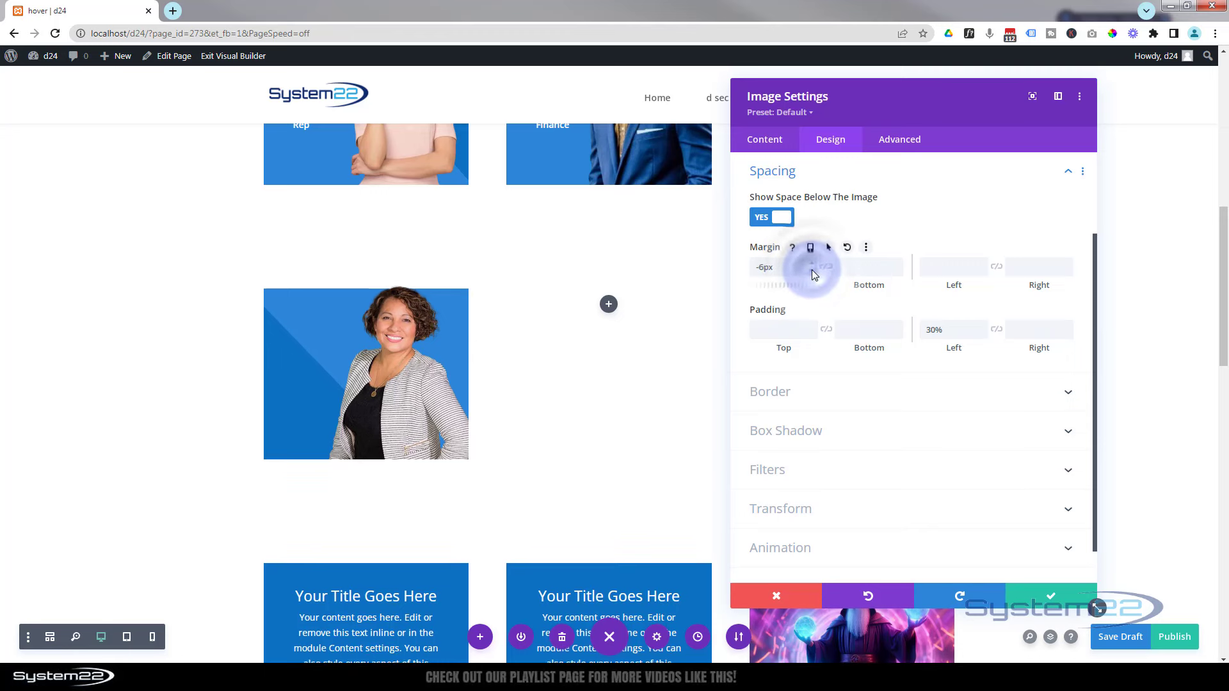
{"action": "left_click", "coordinate": [811, 270]}
{"action": "left_click", "coordinate": [811, 270]}
{"action": "left_click", "coordinate": [812, 270]}
{"action": "left_click", "coordinate": [811, 270]}
{"action": "left_click", "coordinate": [811, 270]}
{"action": "left_click", "coordinate": [812, 270]}
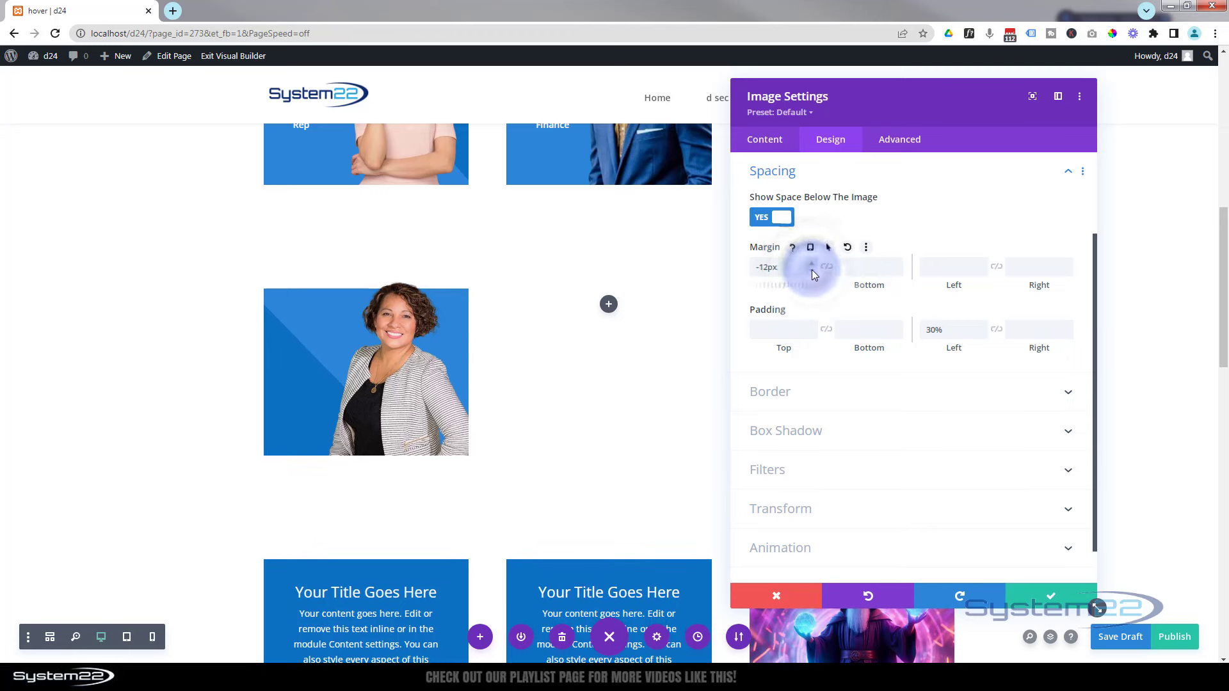
{"action": "left_click", "coordinate": [812, 270]}
{"action": "left_click", "coordinate": [811, 270]}
{"action": "left_click", "coordinate": [811, 270]}
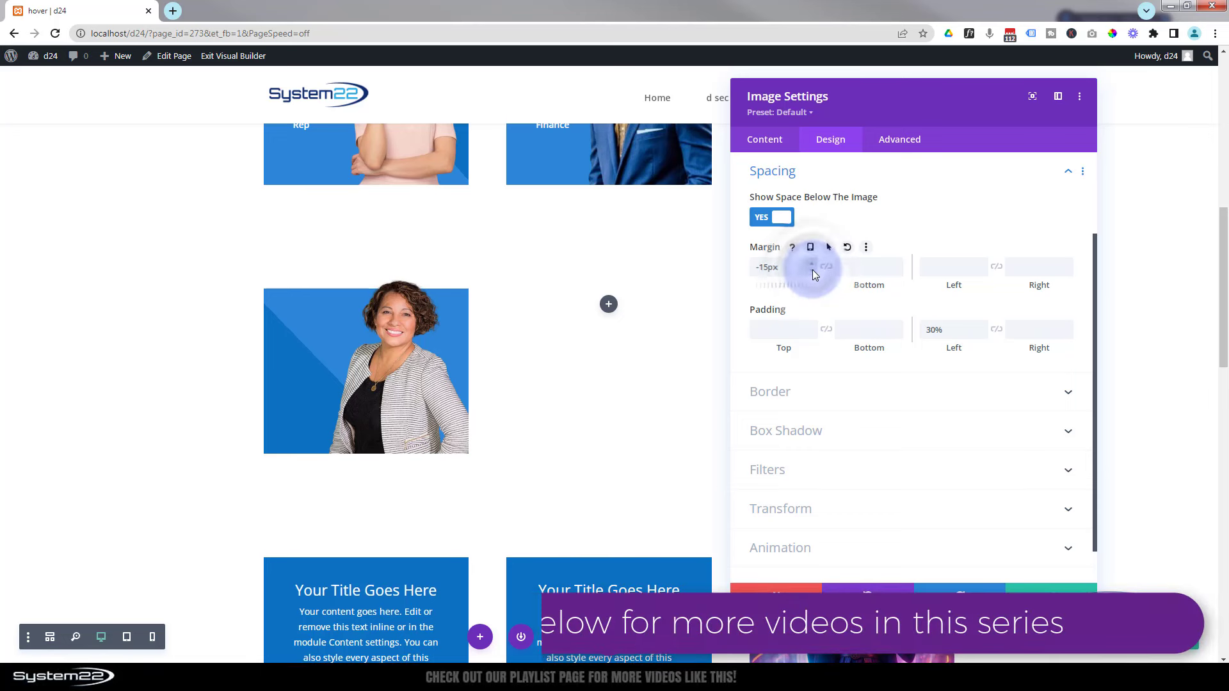
{"action": "left_click", "coordinate": [811, 270]}
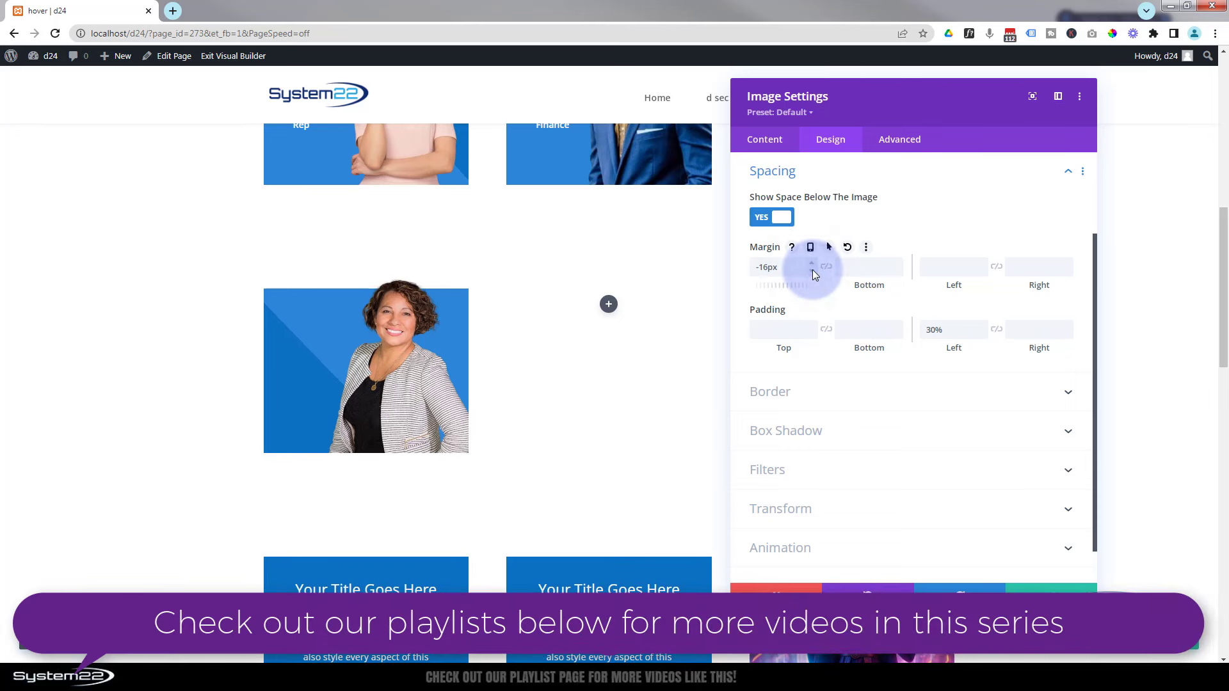
{"action": "left_click", "coordinate": [811, 270]}
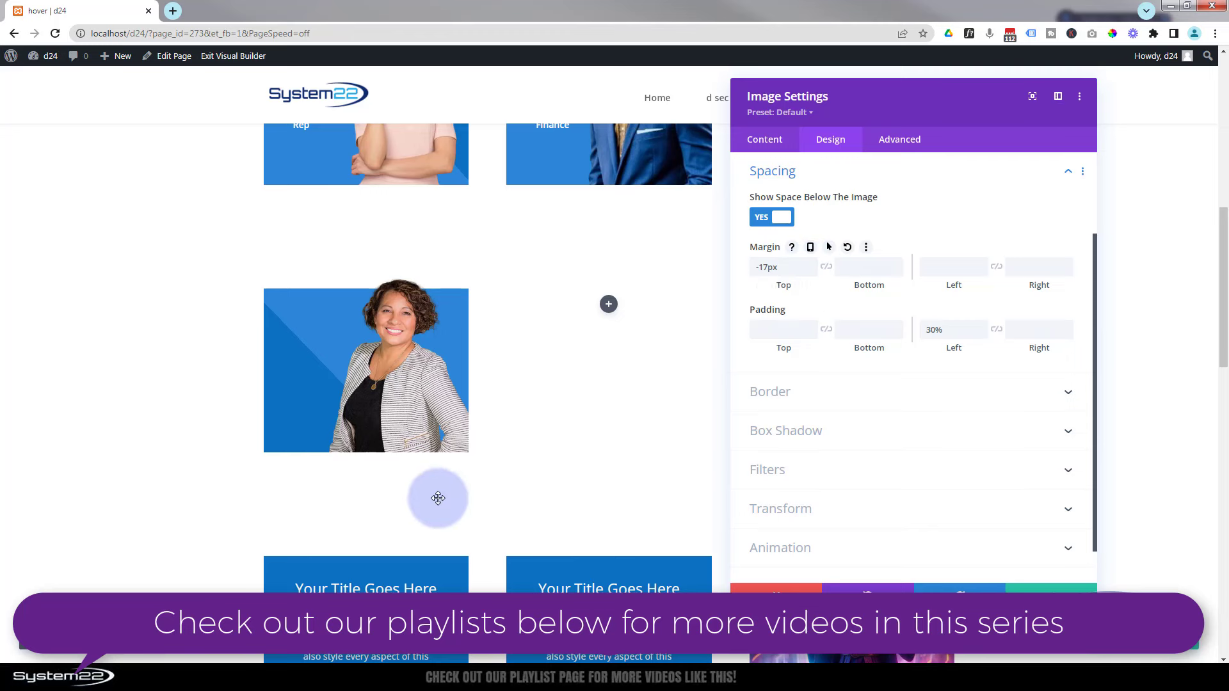
- Try the portrait with Show Space Below The Image turned off, and turn the option back on
{"action": "scroll", "coordinate": [579, 474], "scroll_direction": "up", "scroll_amount": 2}
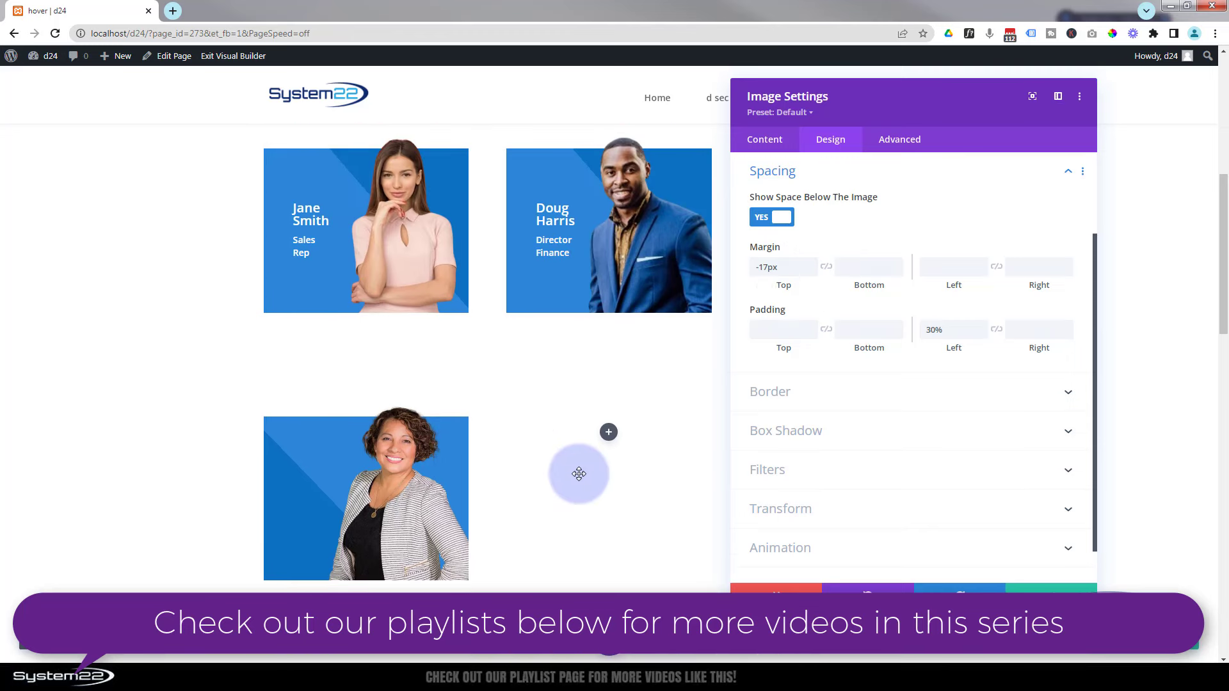
{"action": "scroll", "coordinate": [576, 474], "scroll_direction": "down", "scroll_amount": 1}
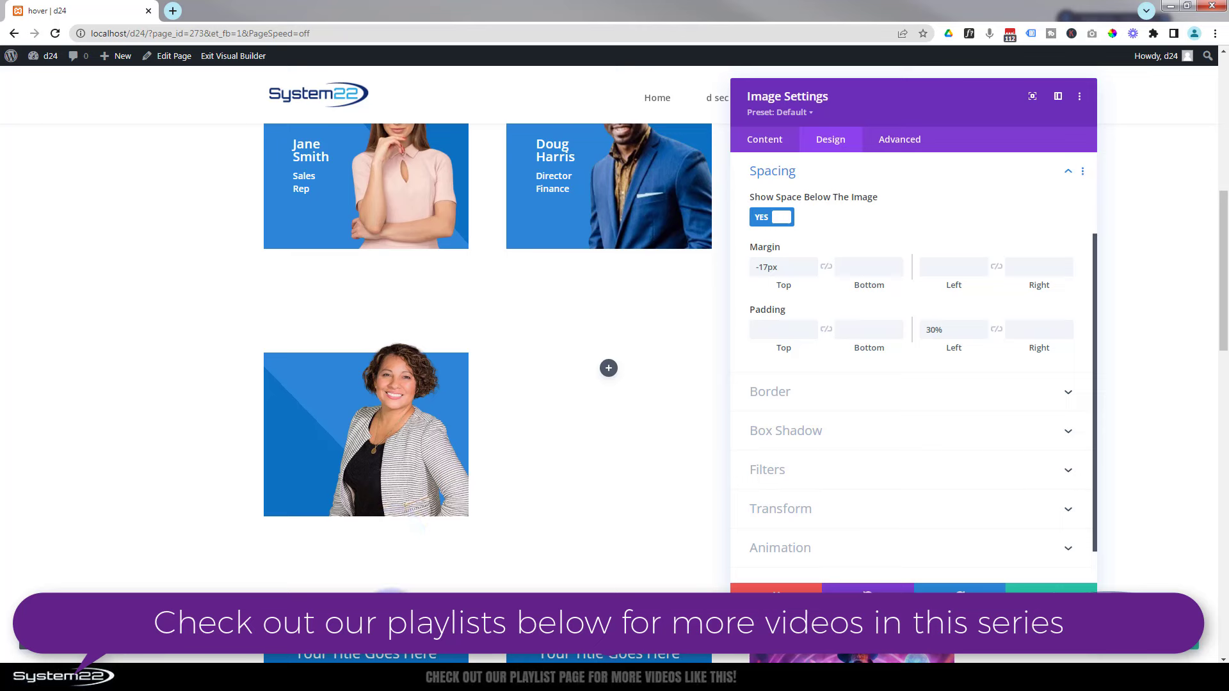
{"action": "left_click", "coordinate": [763, 218]}
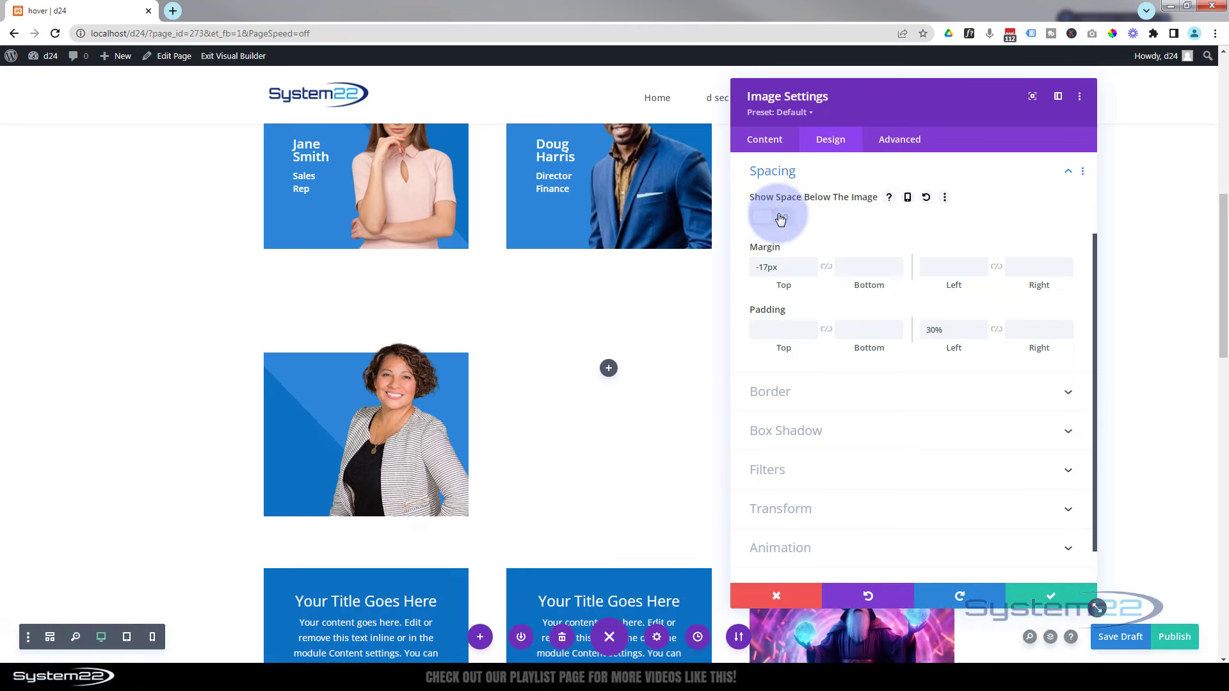
{"action": "left_click", "coordinate": [779, 219]}
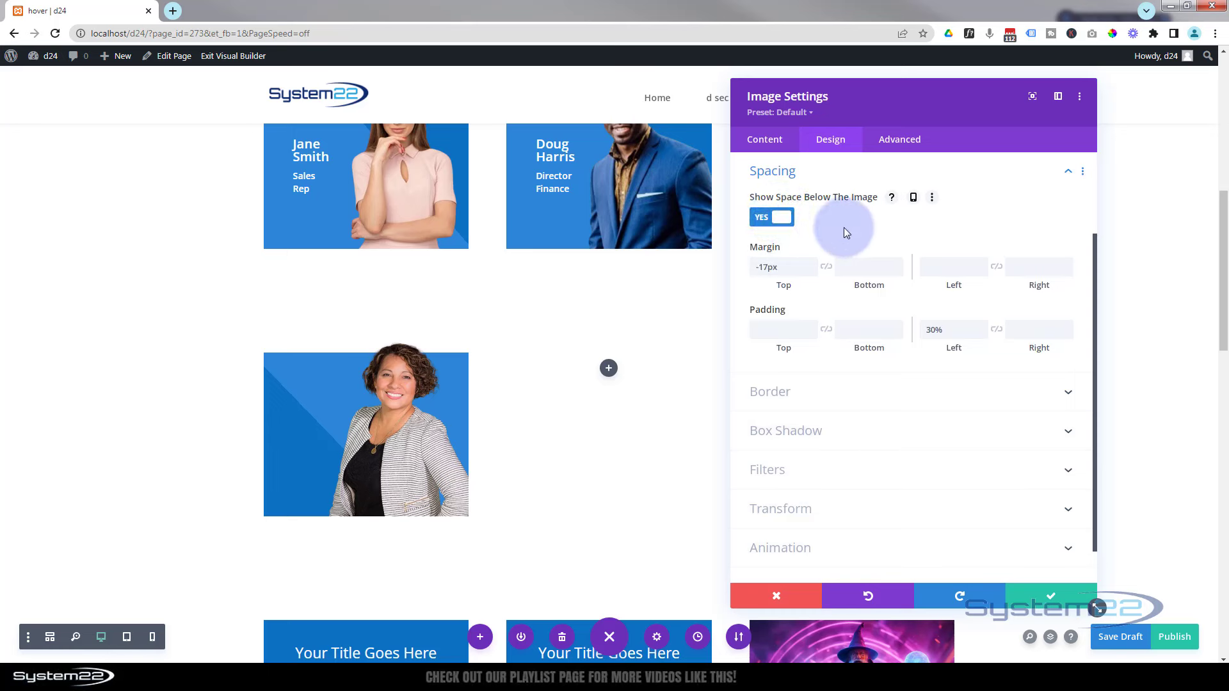
- Save the portrait image's settings and add a Text module below it in the same column
{"action": "left_click", "coordinate": [1052, 596]}
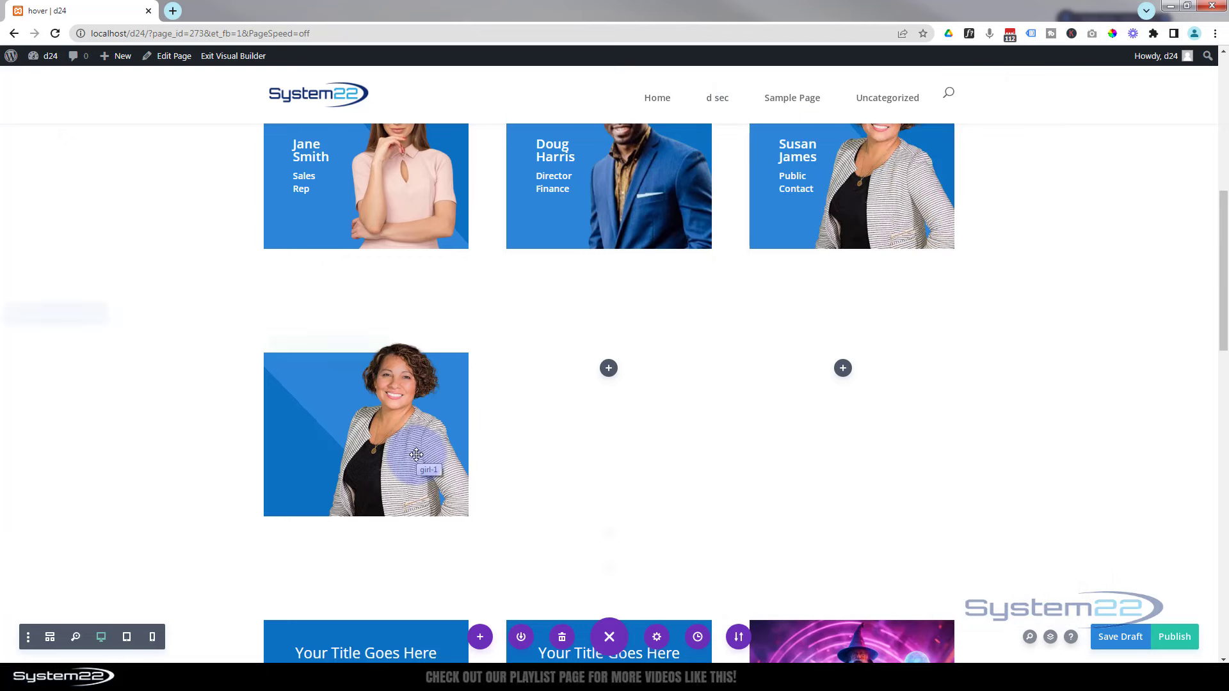
{"action": "mouse_move", "coordinate": [415, 454]}
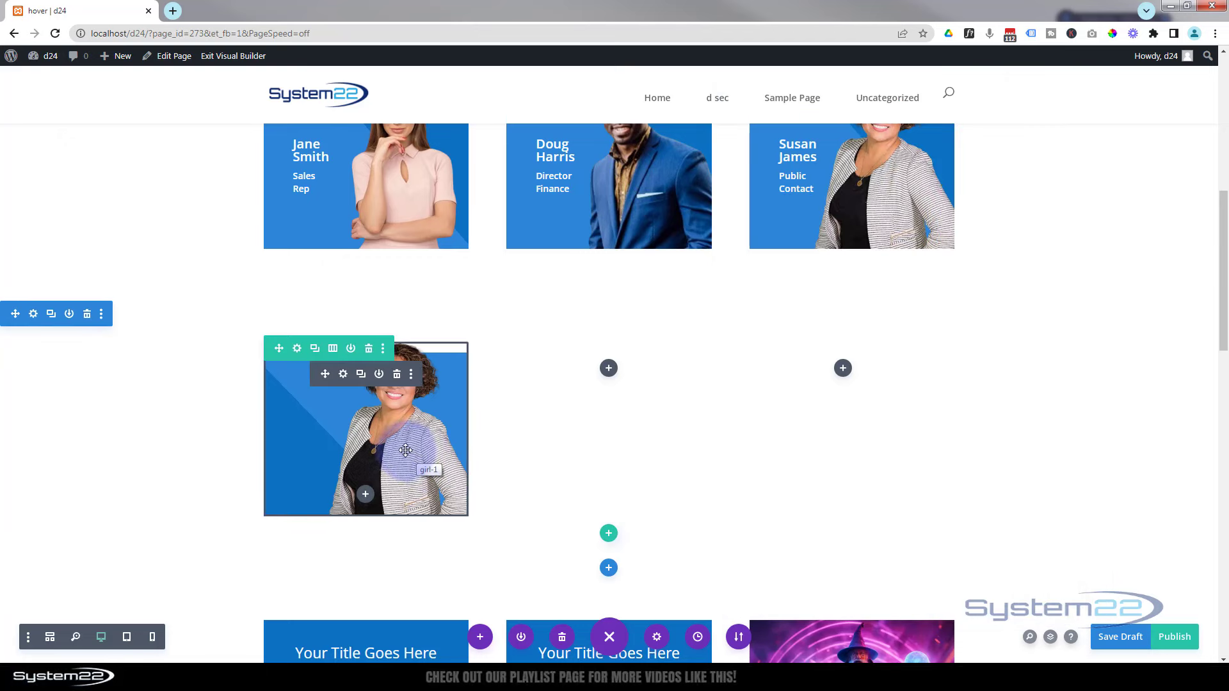
{"action": "left_click", "coordinate": [366, 499]}
{"action": "scroll", "coordinate": [395, 384], "scroll_direction": "down", "scroll_amount": 1}
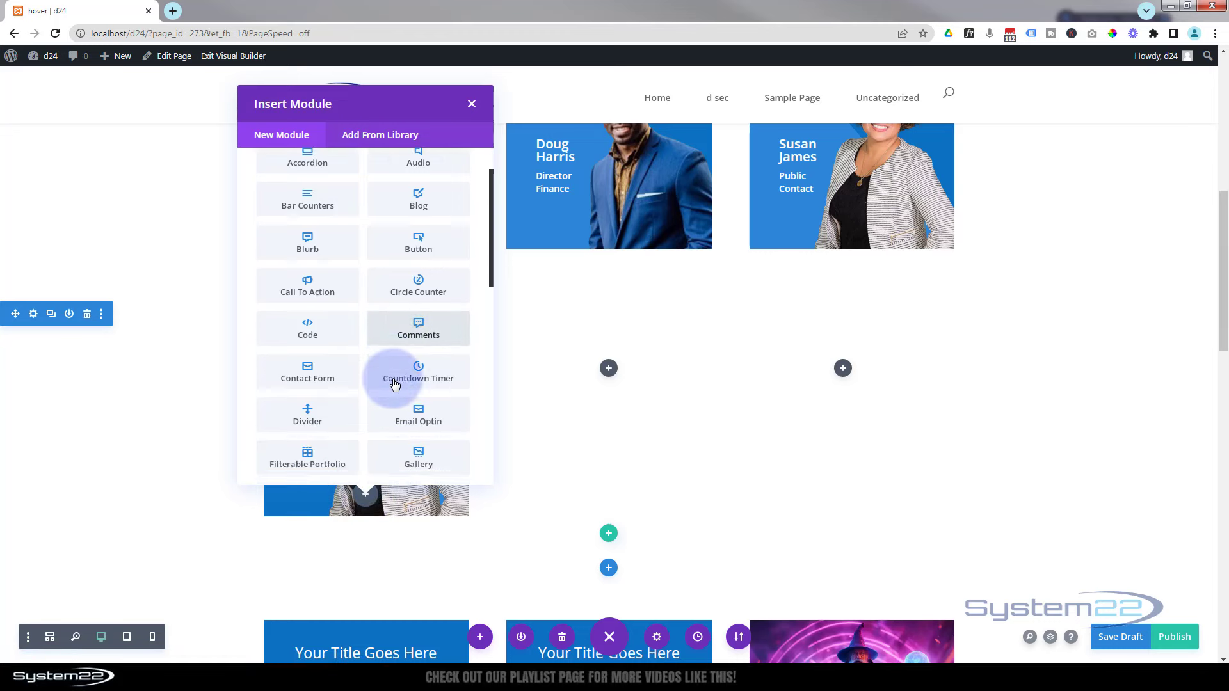
{"action": "scroll", "coordinate": [395, 384], "scroll_direction": "down", "scroll_amount": 9}
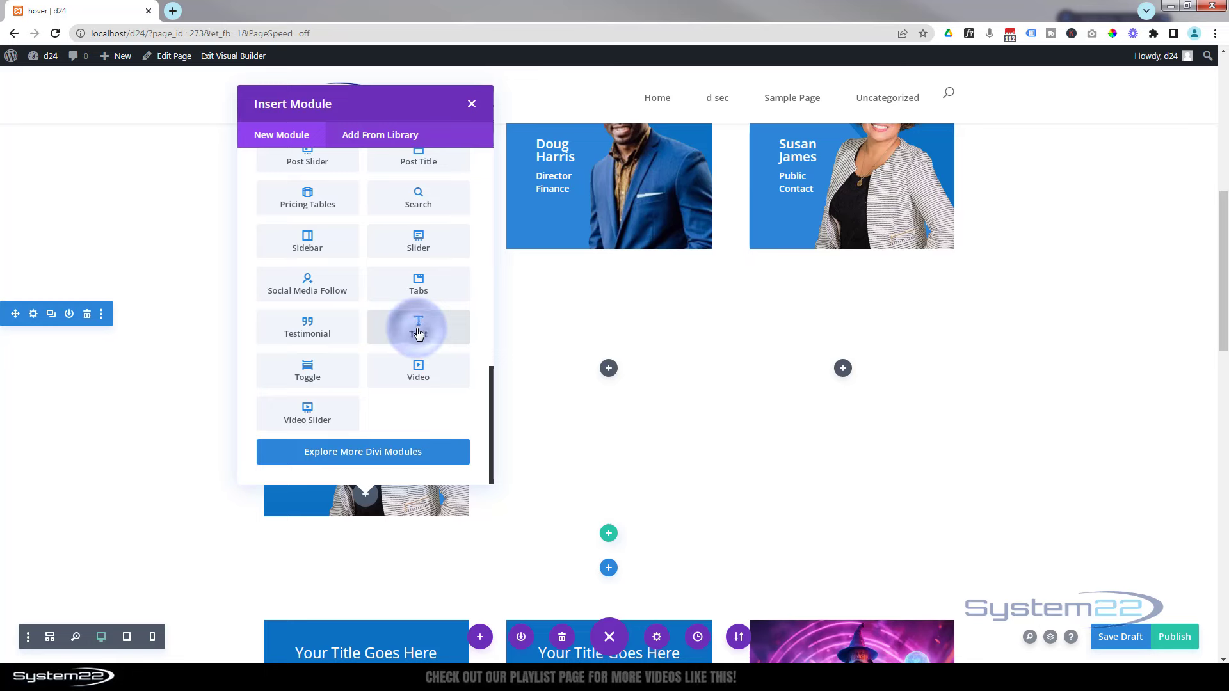
{"action": "left_click", "coordinate": [417, 332]}
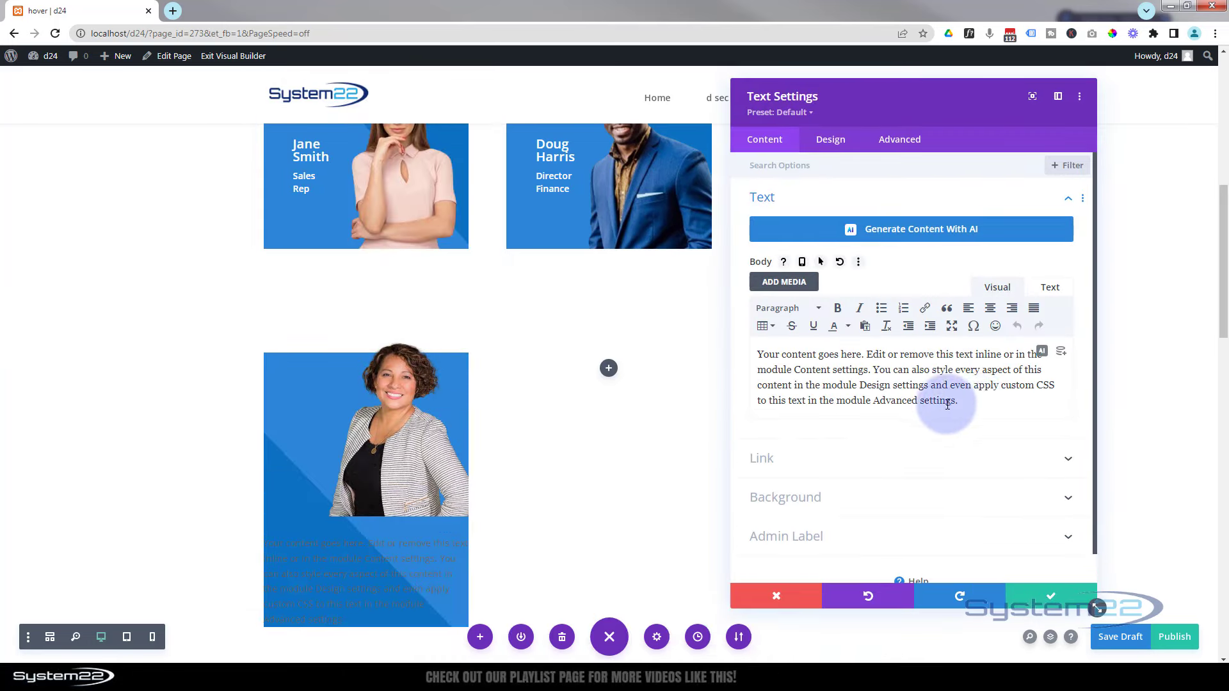
- Replace the placeholder body with the team member's name on two lines and a second paragraph reading "Public" and "Contact" on separate lines
{"action": "left_click_drag", "start_coordinate": [947, 404], "coordinate": [754, 346]}
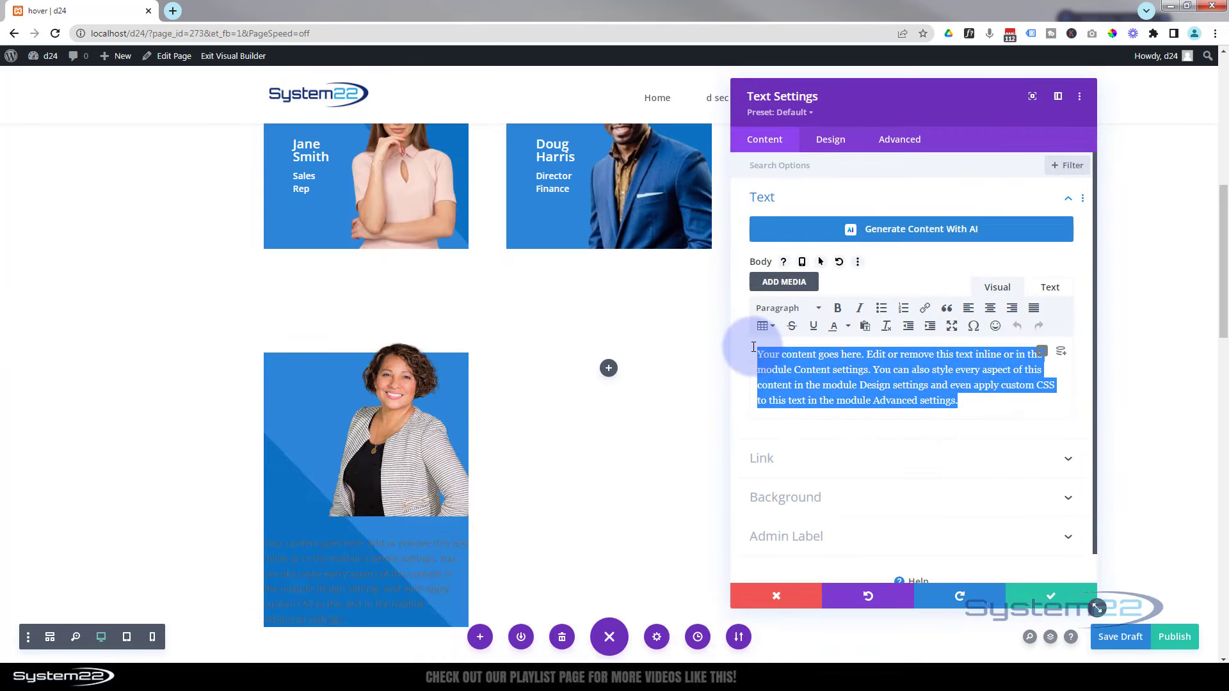
{"action": "type", "text": "Susa"}
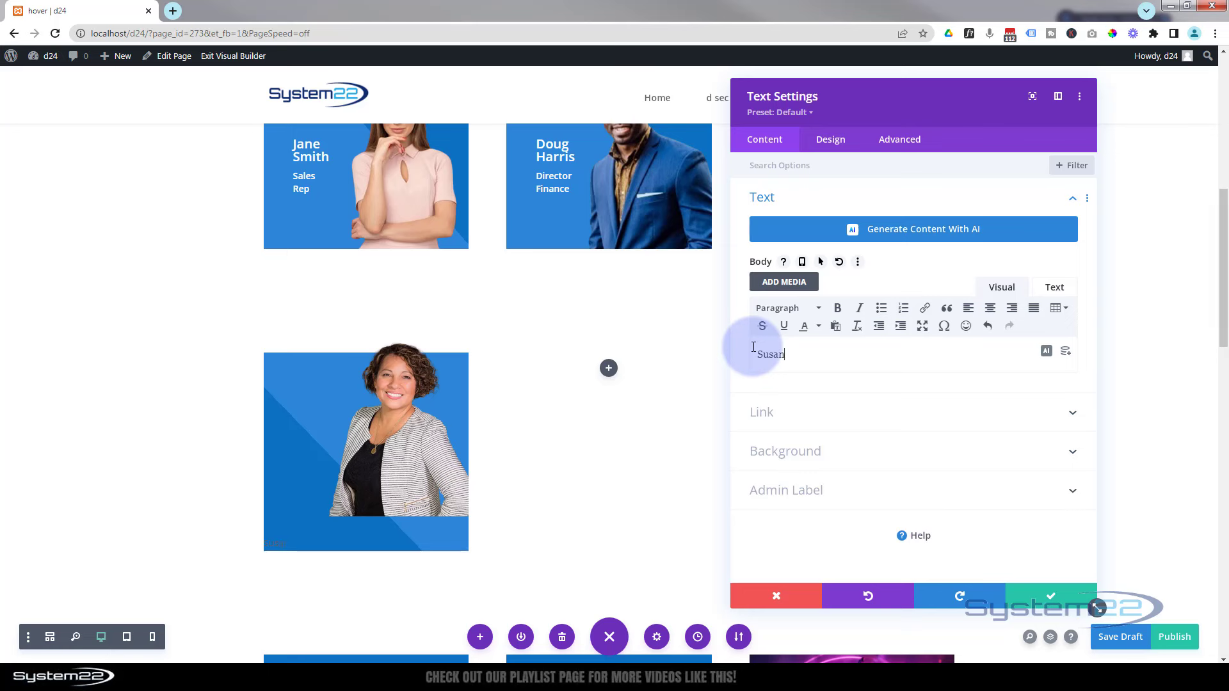
{"action": "type", "text": "n"}
{"action": "key", "text": "Return"}
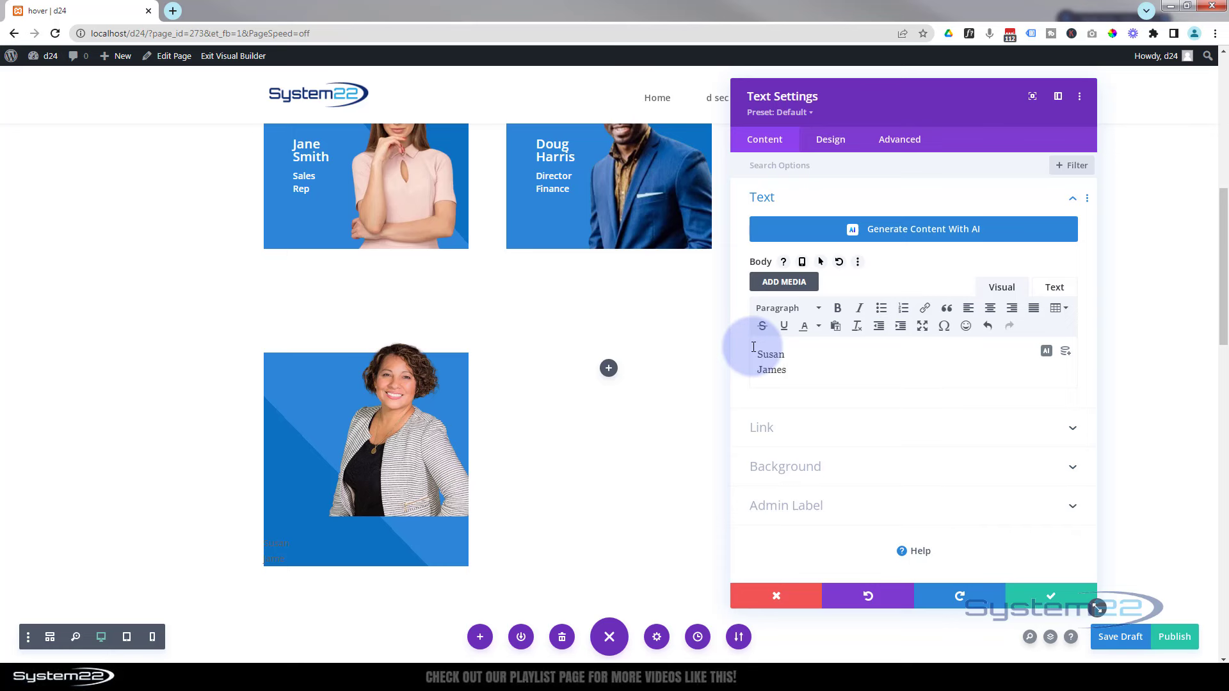
{"action": "key", "text": "Return"}
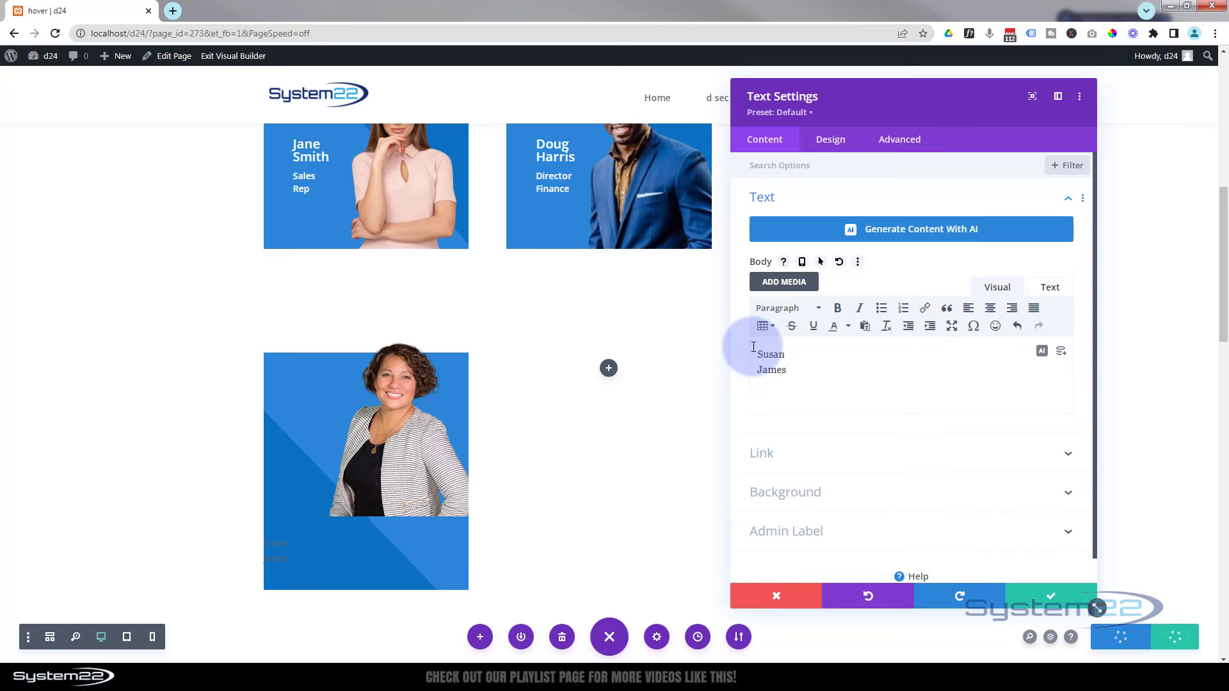
{"action": "type", "text": "Public"}
{"action": "key", "text": "shift+Return"}
{"action": "type", "text": "Contact"}
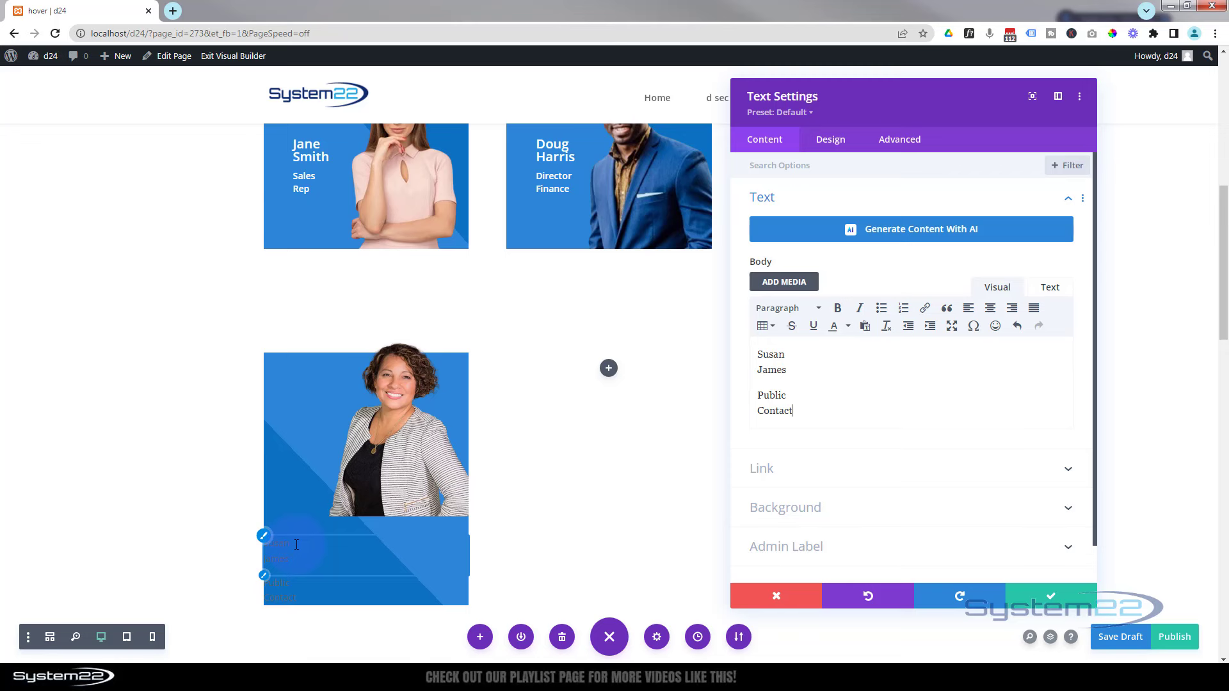
- Style the text module's paragraph text in white (#ffffff) with a Semi Bold font weight
{"action": "left_click", "coordinate": [266, 580]}
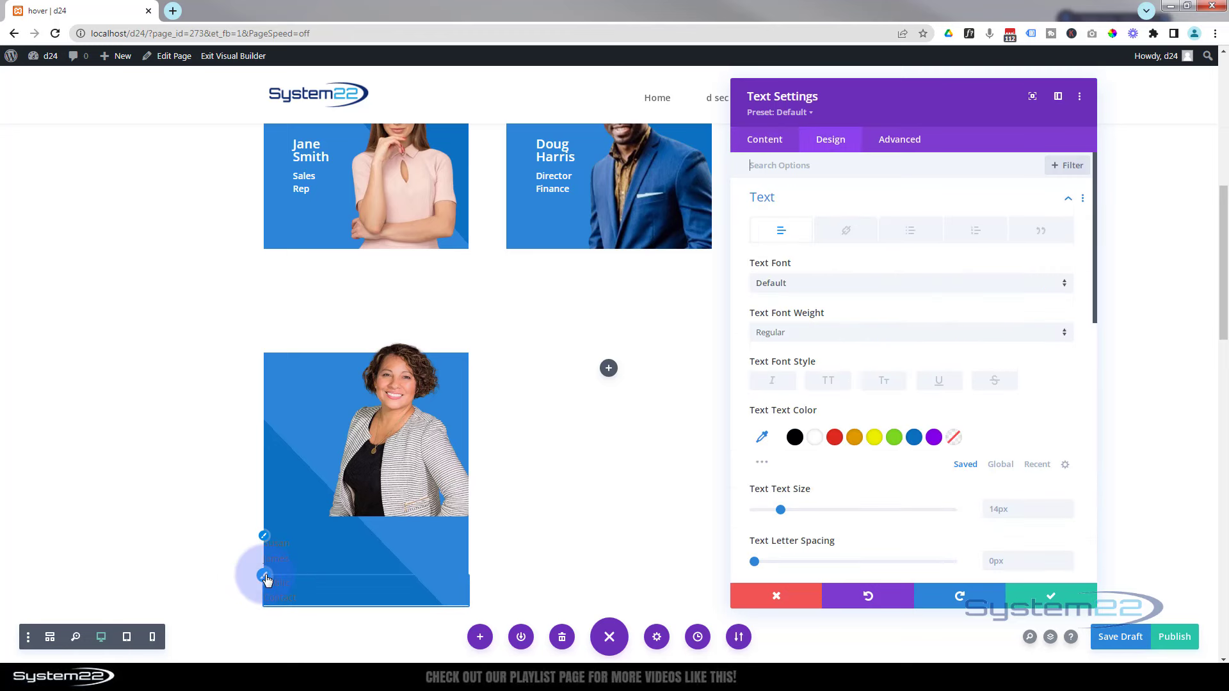
{"action": "left_click", "coordinate": [816, 441]}
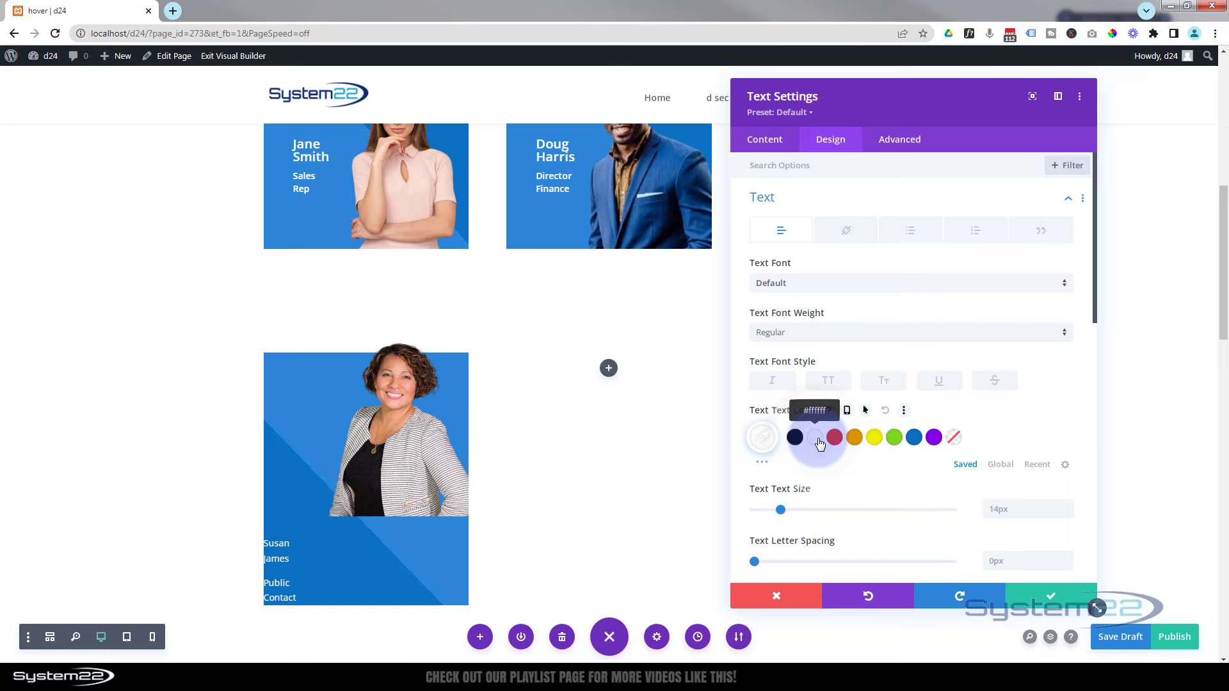
{"action": "left_click", "coordinate": [818, 331]}
{"action": "left_click", "coordinate": [817, 475]}
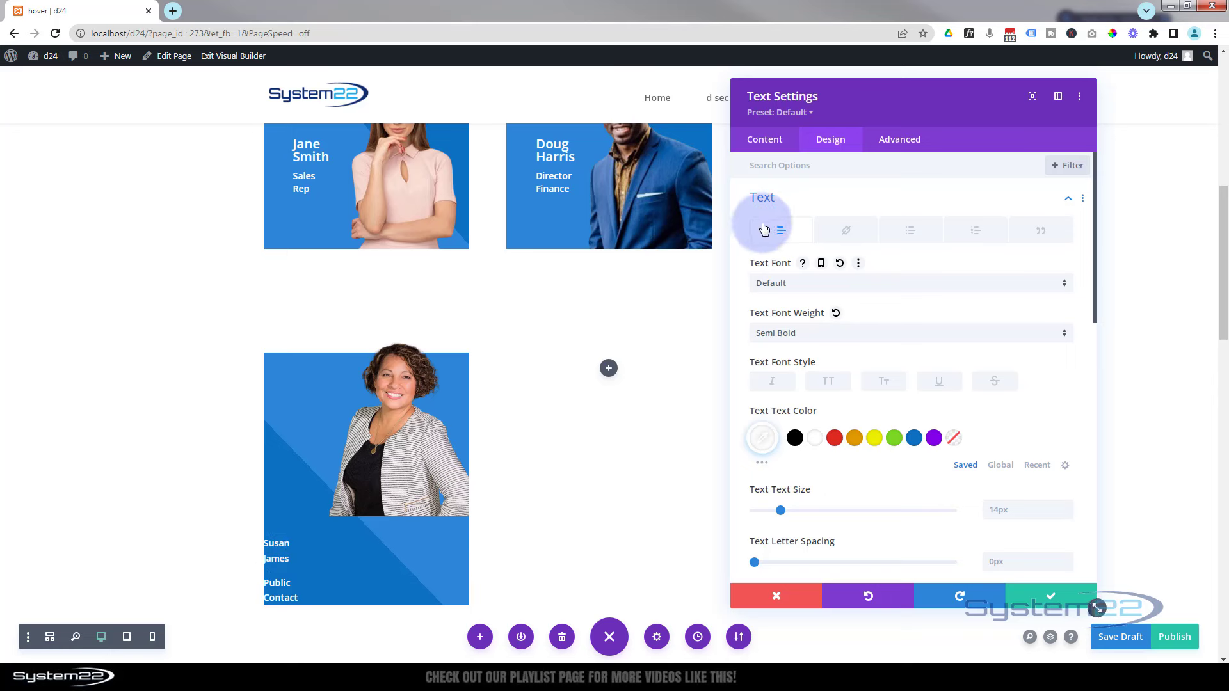
- Format the two-line team member name in the text body as Heading 3
{"action": "left_click", "coordinate": [773, 146]}
{"action": "left_click", "coordinate": [795, 197]}
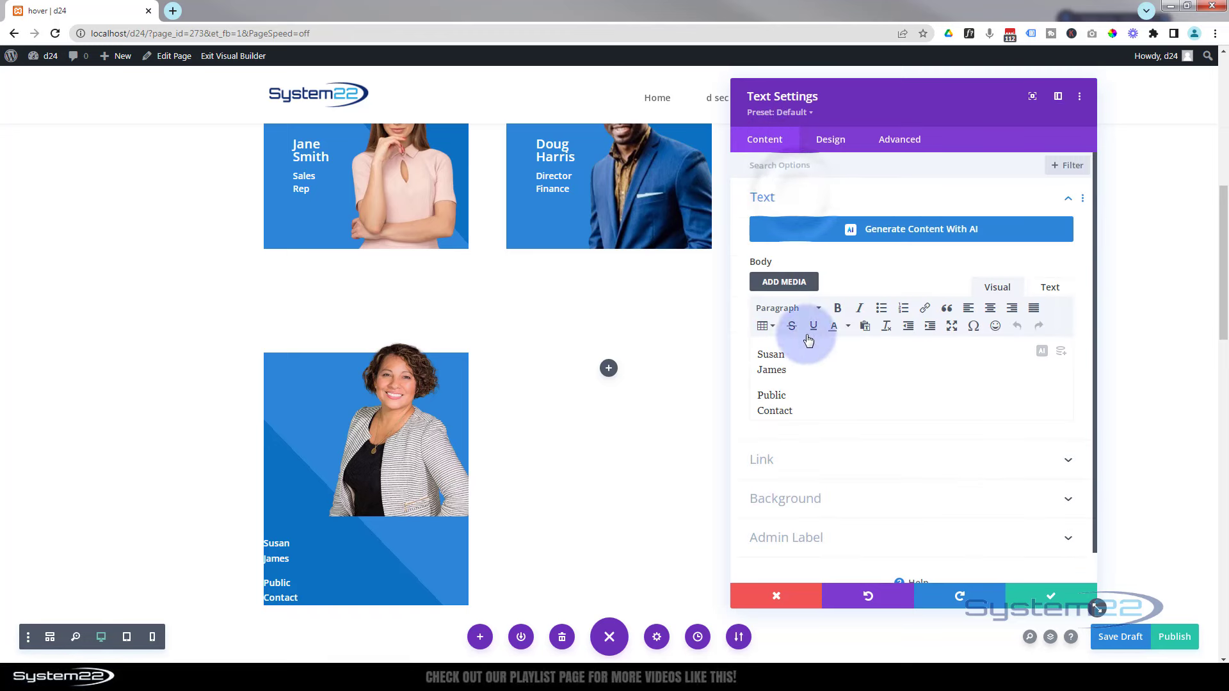
{"action": "left_click_drag", "start_coordinate": [787, 369], "coordinate": [786, 338]}
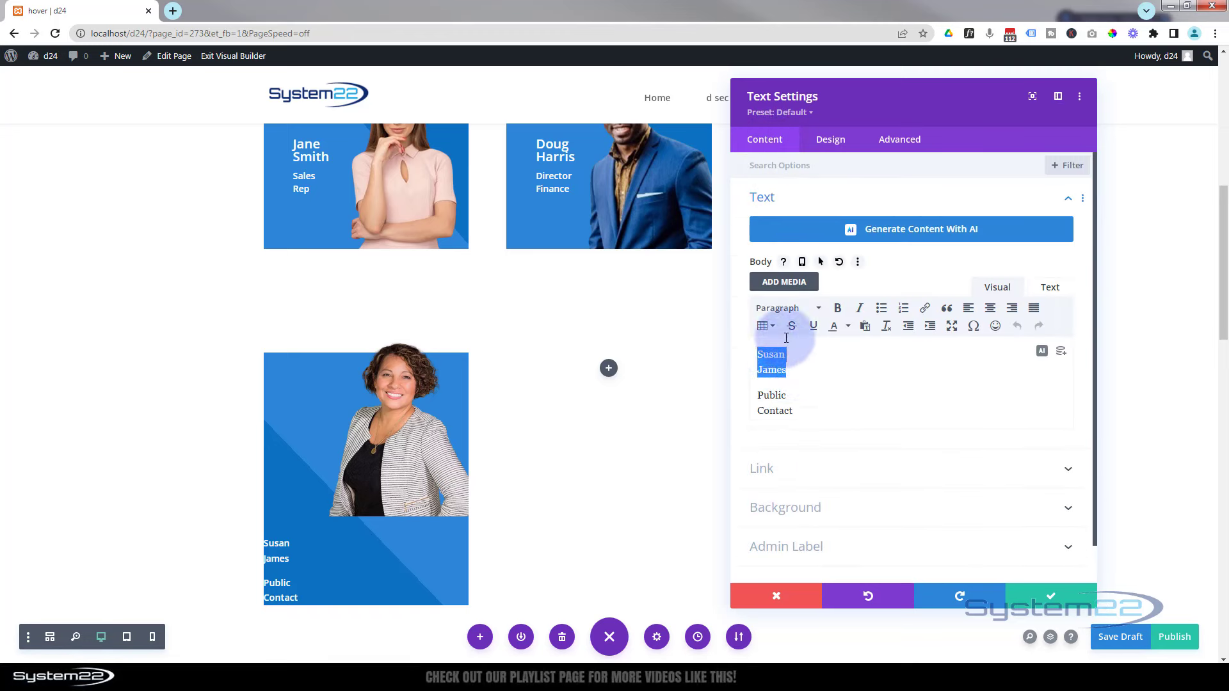
{"action": "left_click", "coordinate": [783, 311]}
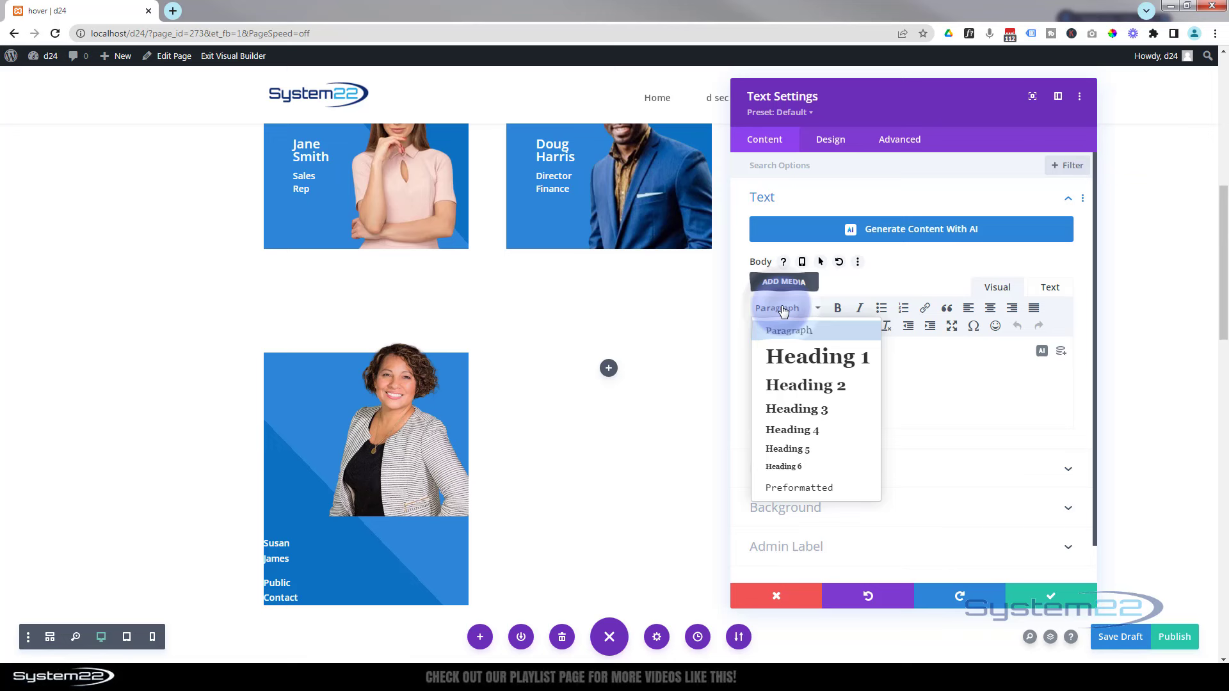
{"action": "left_click", "coordinate": [813, 405]}
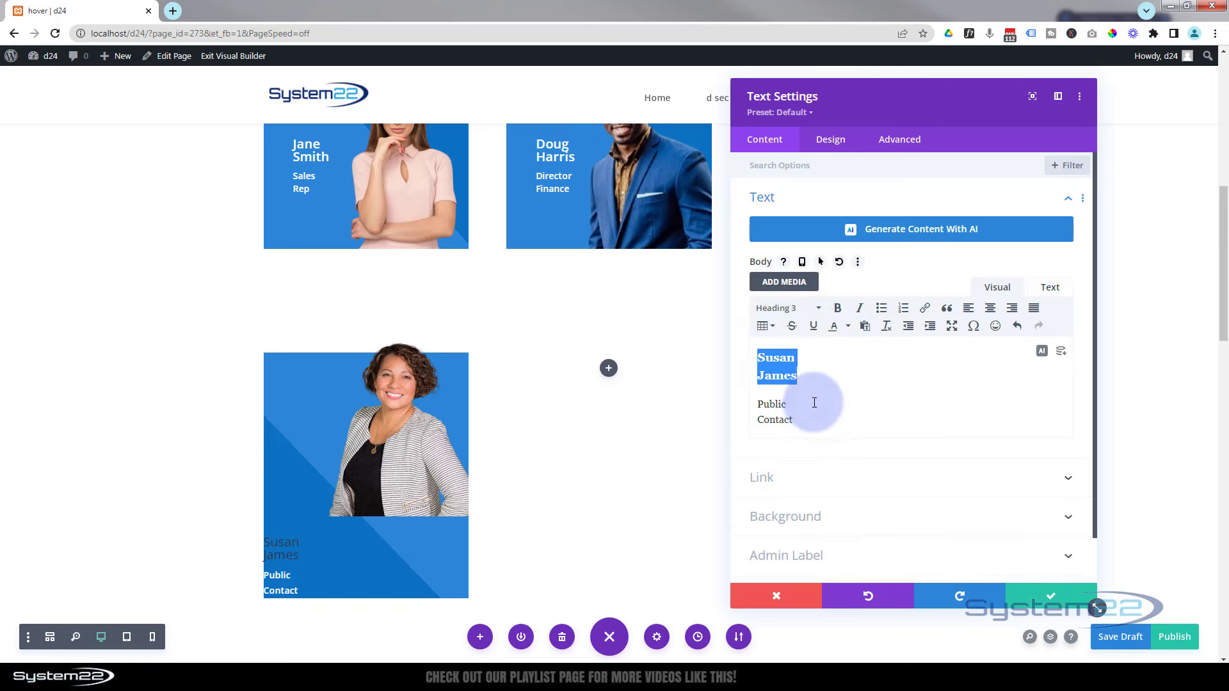
{"action": "left_click", "coordinate": [814, 403]}
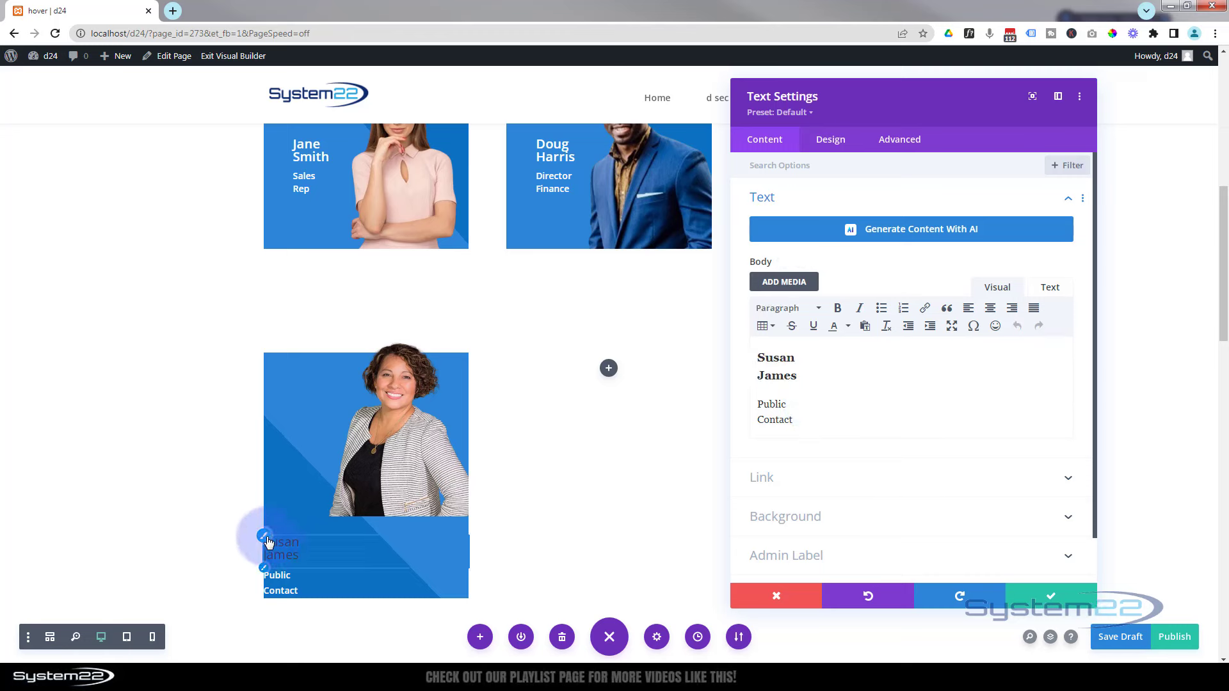
- Set the Heading 3 name's text color to white (#ffffff) and its font weight to Semi Bold
{"action": "left_click", "coordinate": [267, 540]}
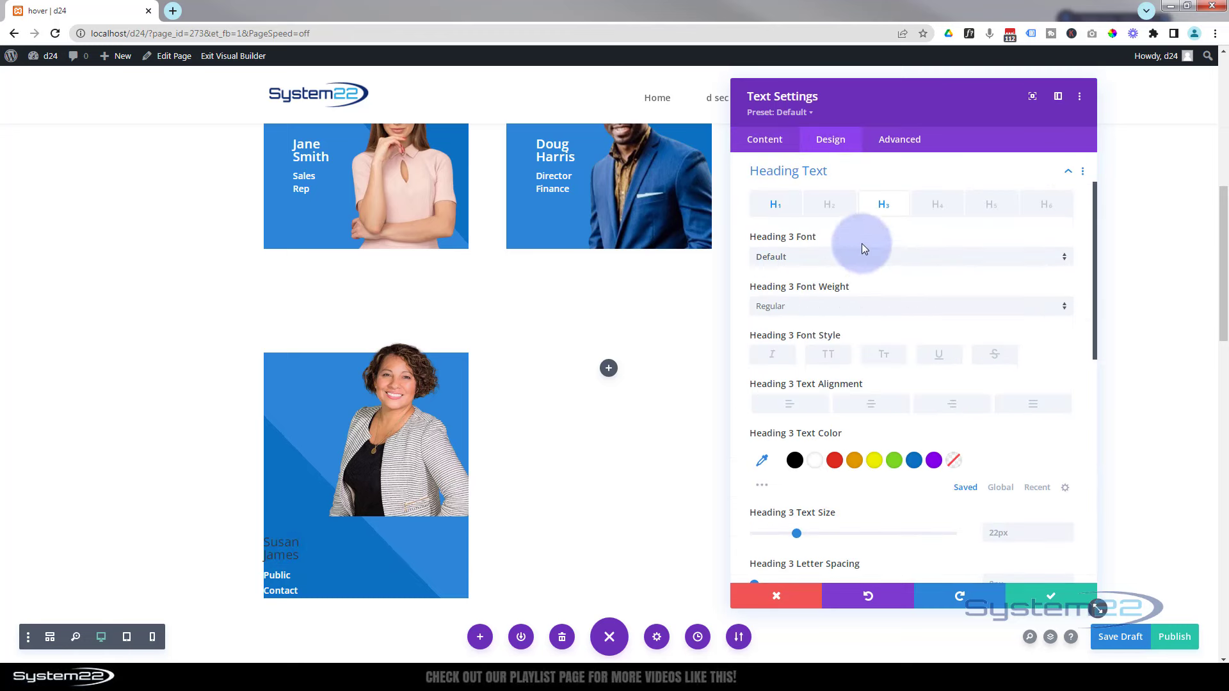
{"action": "left_click", "coordinate": [814, 461]}
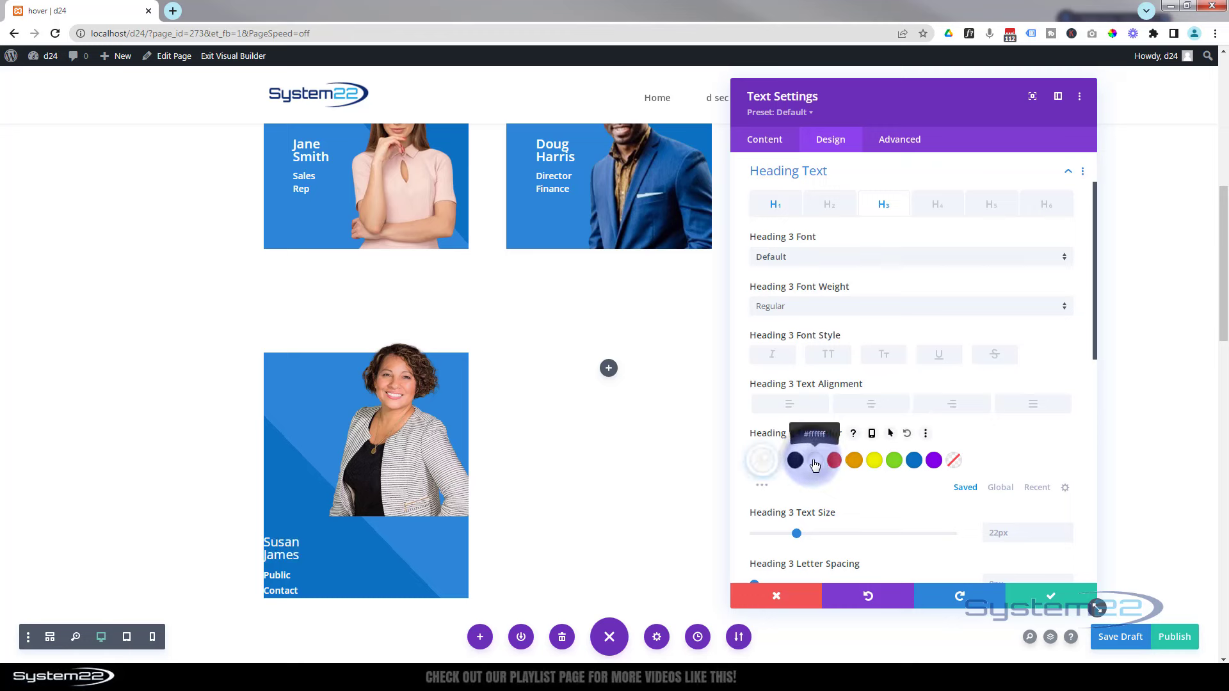
{"action": "left_click", "coordinate": [816, 312]}
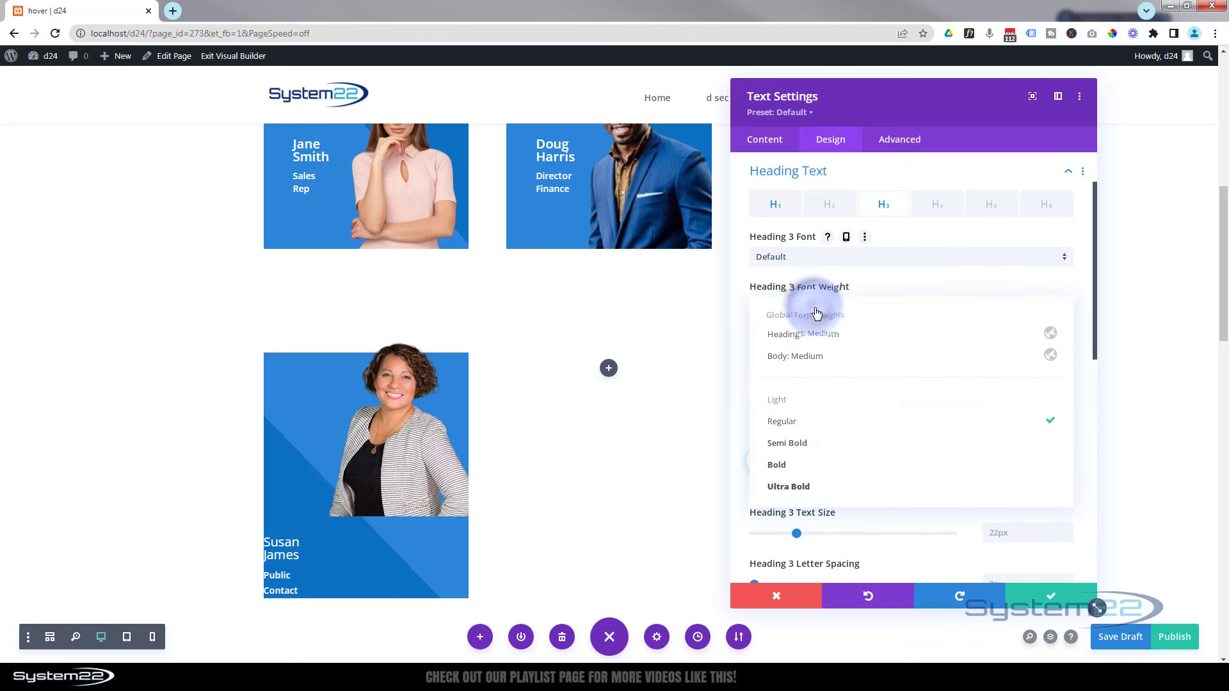
{"action": "left_click", "coordinate": [808, 443]}
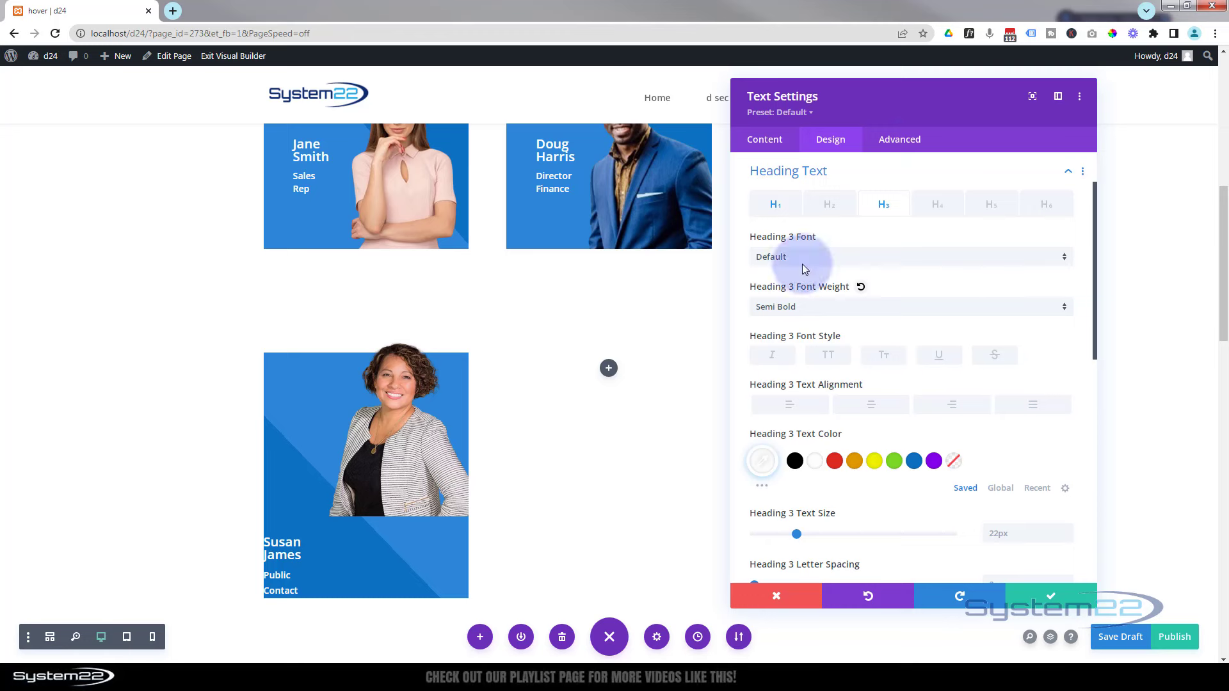
- Set the text module's position to Absolute and anchor its location at the middle of the card's left edge
{"action": "left_click", "coordinate": [913, 146]}
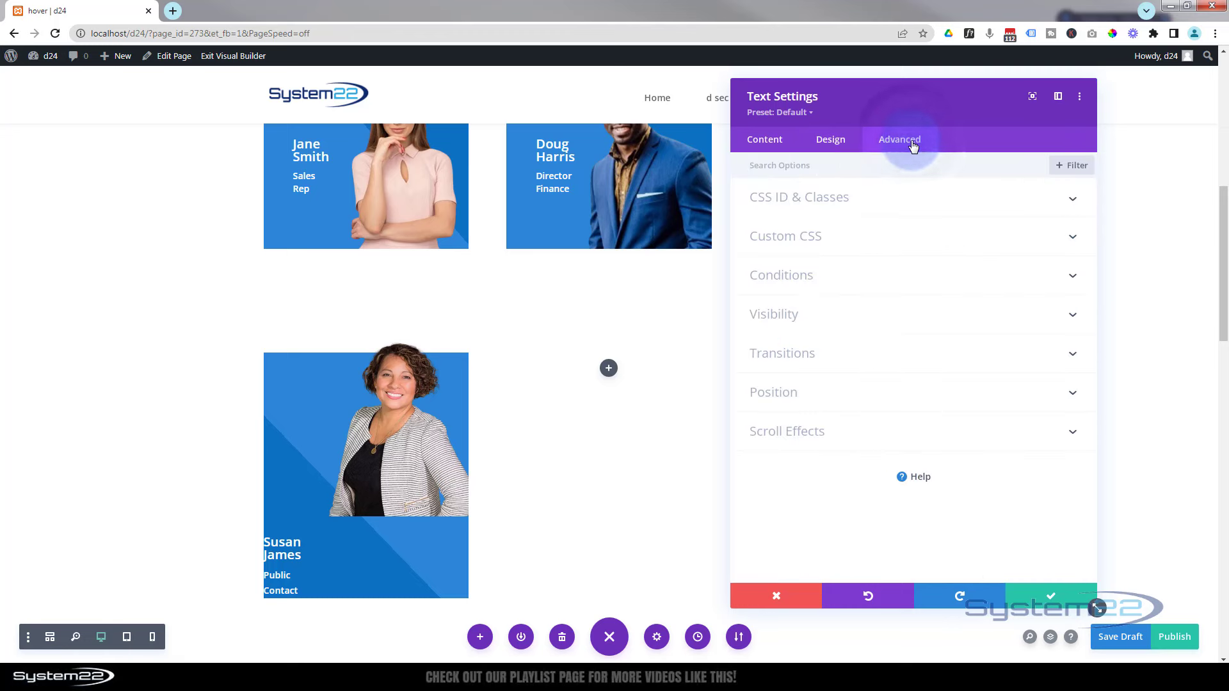
{"action": "left_click", "coordinate": [862, 402]}
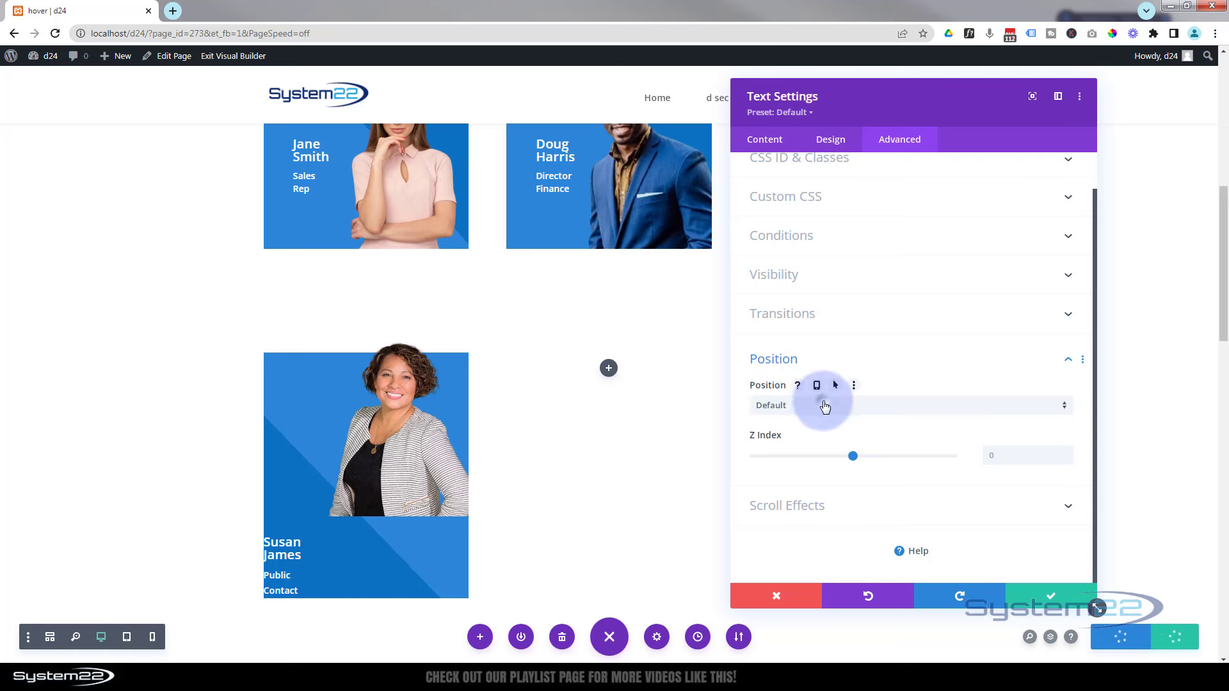
{"action": "left_click", "coordinate": [825, 407]}
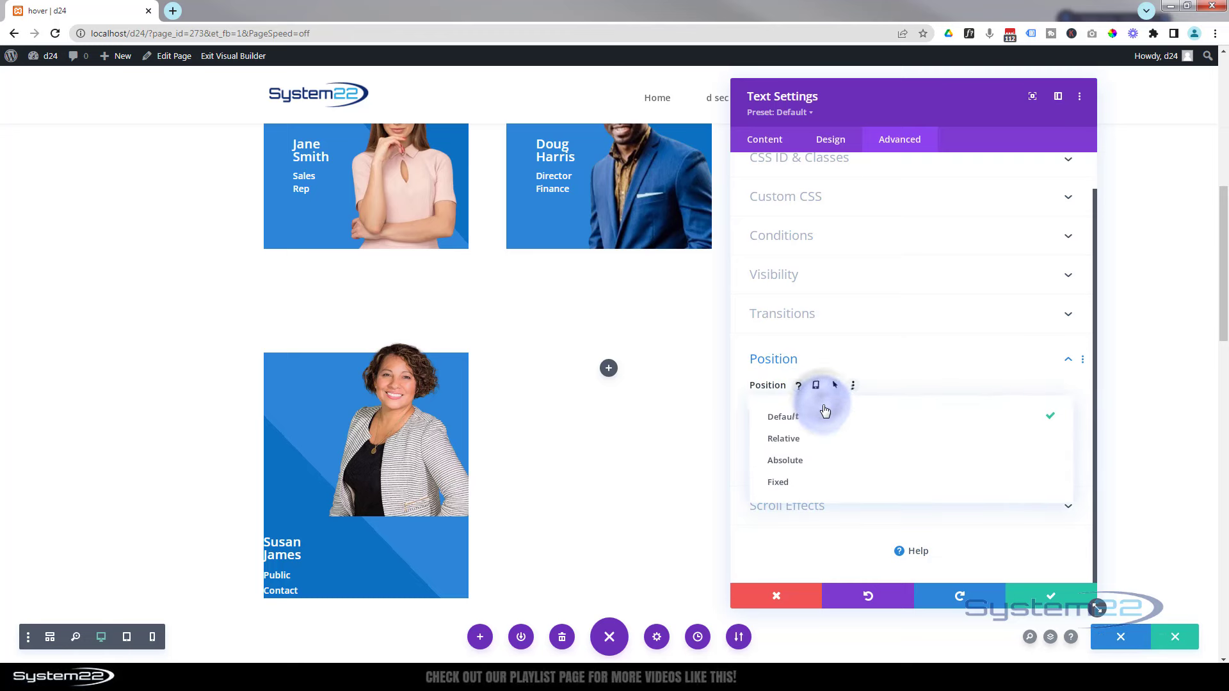
{"action": "left_click", "coordinate": [803, 462]}
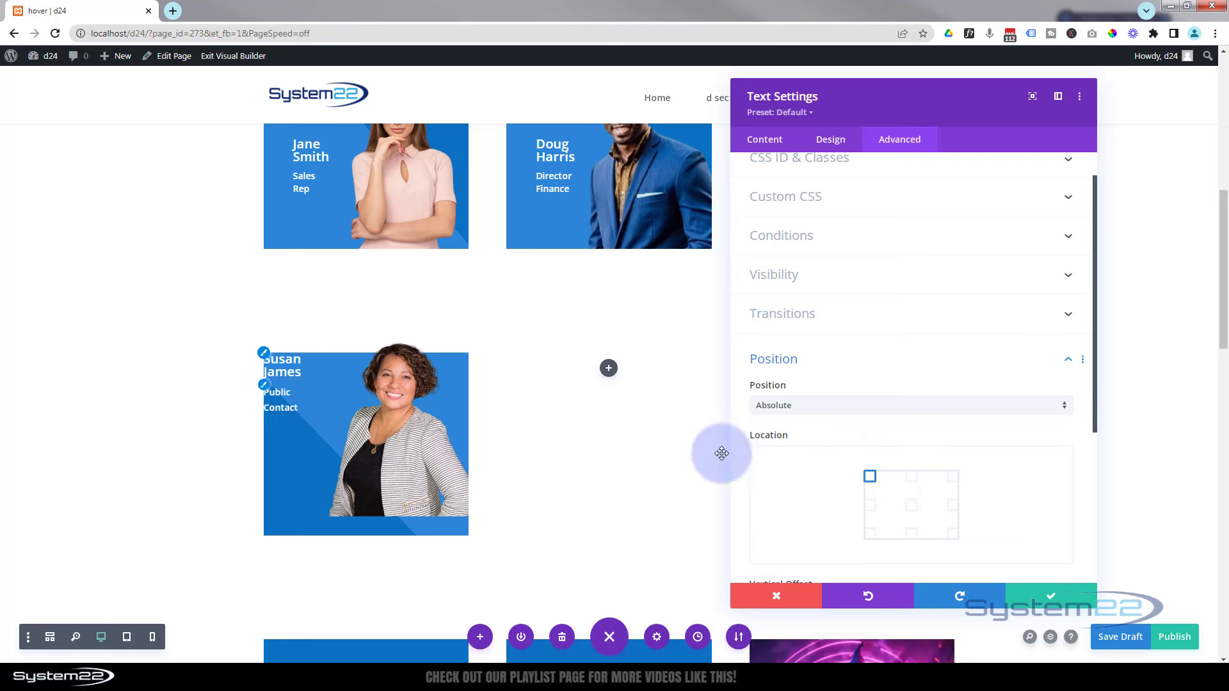
{"action": "left_click", "coordinate": [910, 479]}
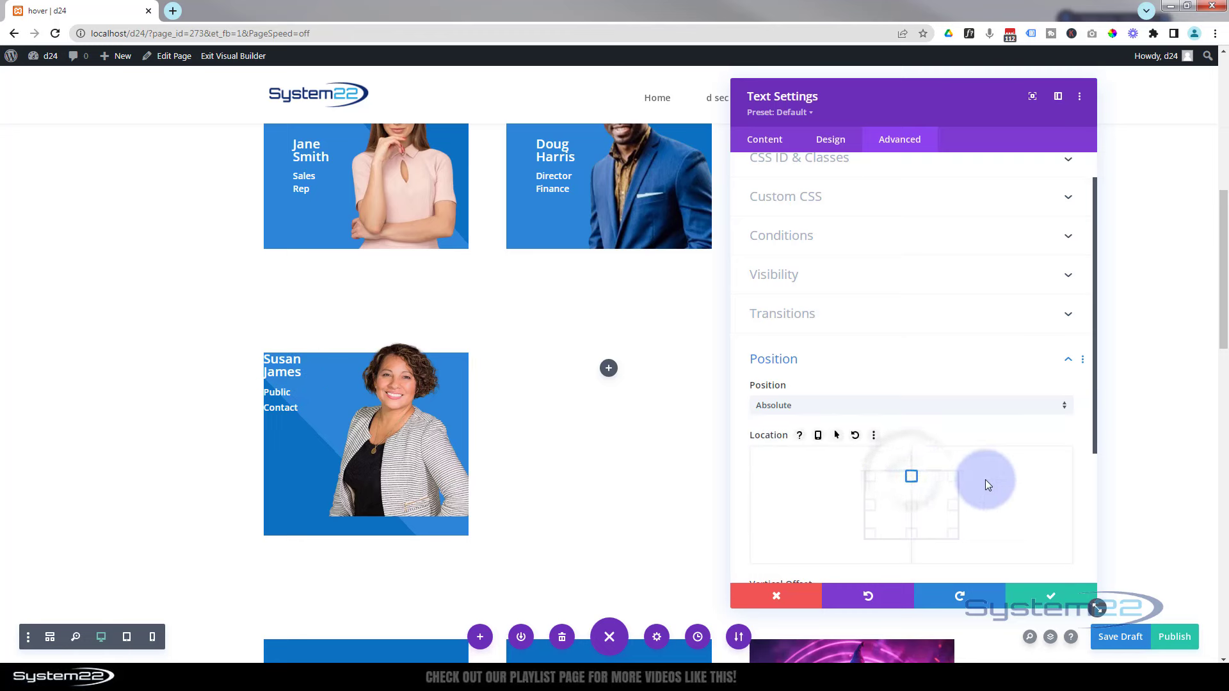
{"action": "left_click", "coordinate": [958, 481]}
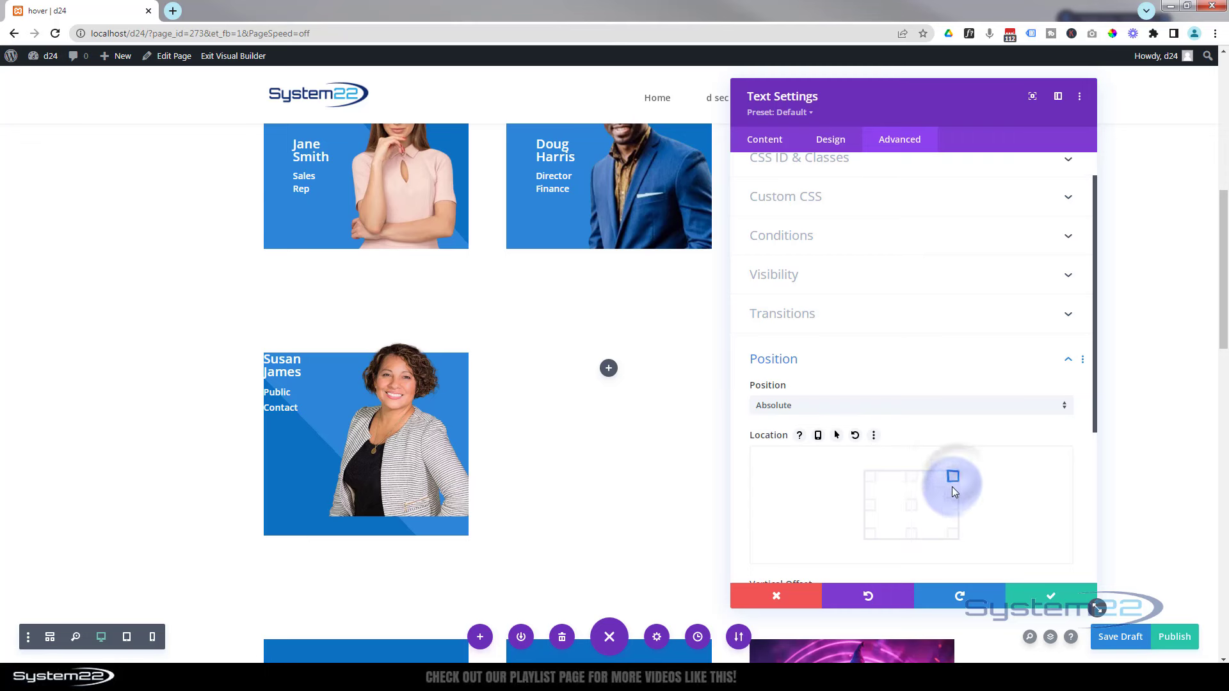
{"action": "left_click", "coordinate": [872, 506]}
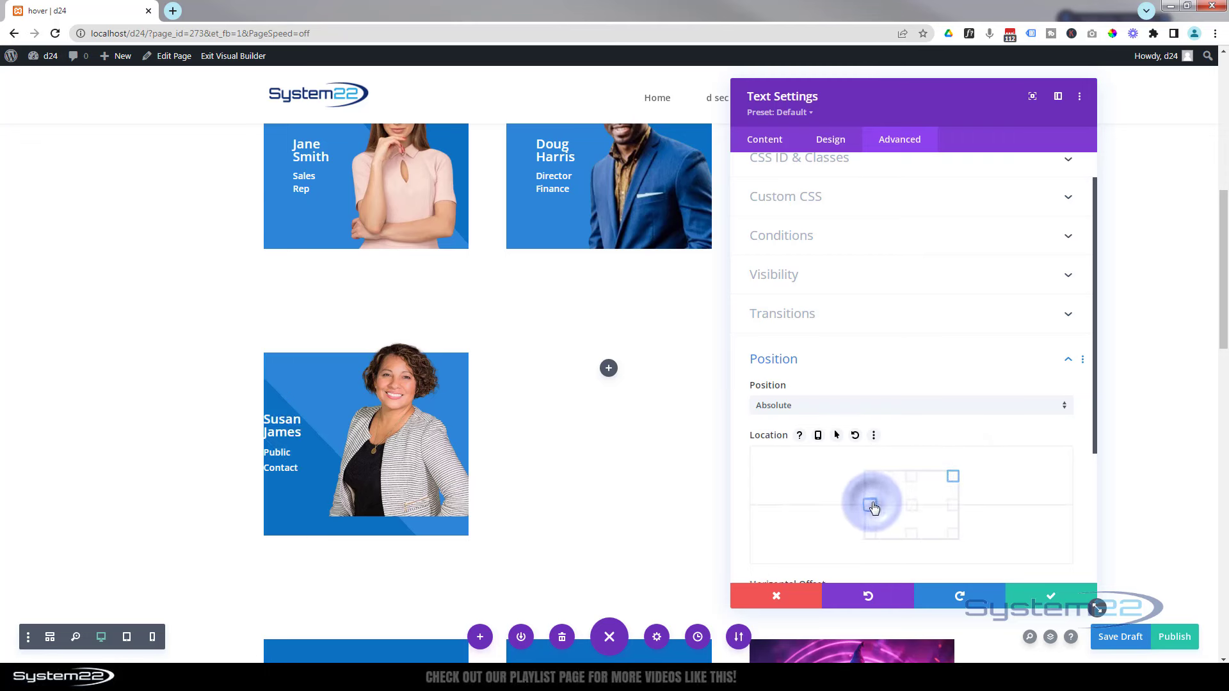
- Give the text module a horizontal offset of 46px and save its settings
{"action": "scroll", "coordinate": [853, 487], "scroll_direction": "down", "scroll_amount": 3}
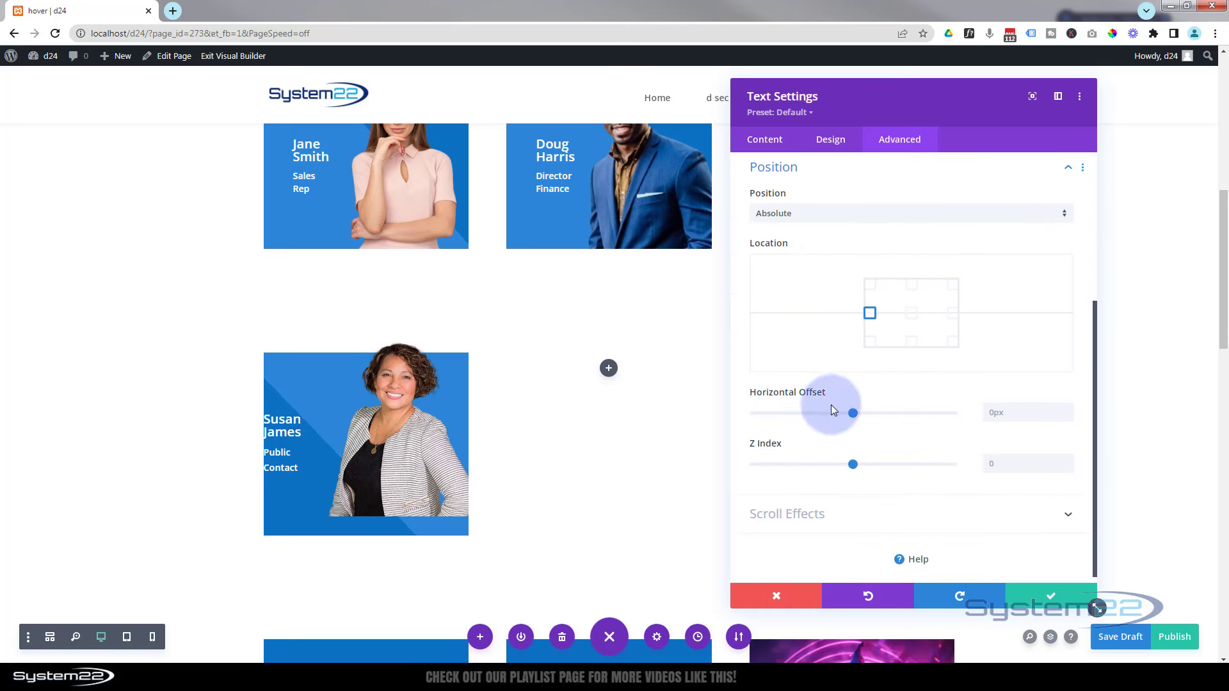
{"action": "left_click_drag", "start_coordinate": [850, 414], "coordinate": [859, 414]}
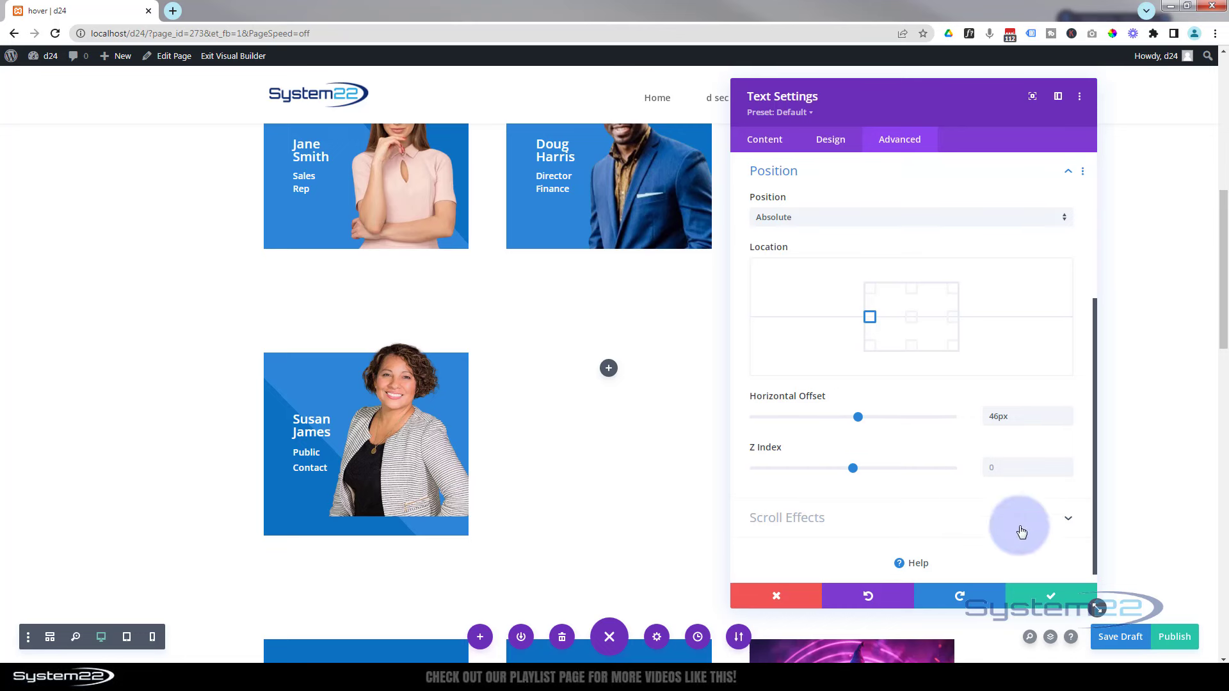
{"action": "left_click", "coordinate": [1057, 600]}
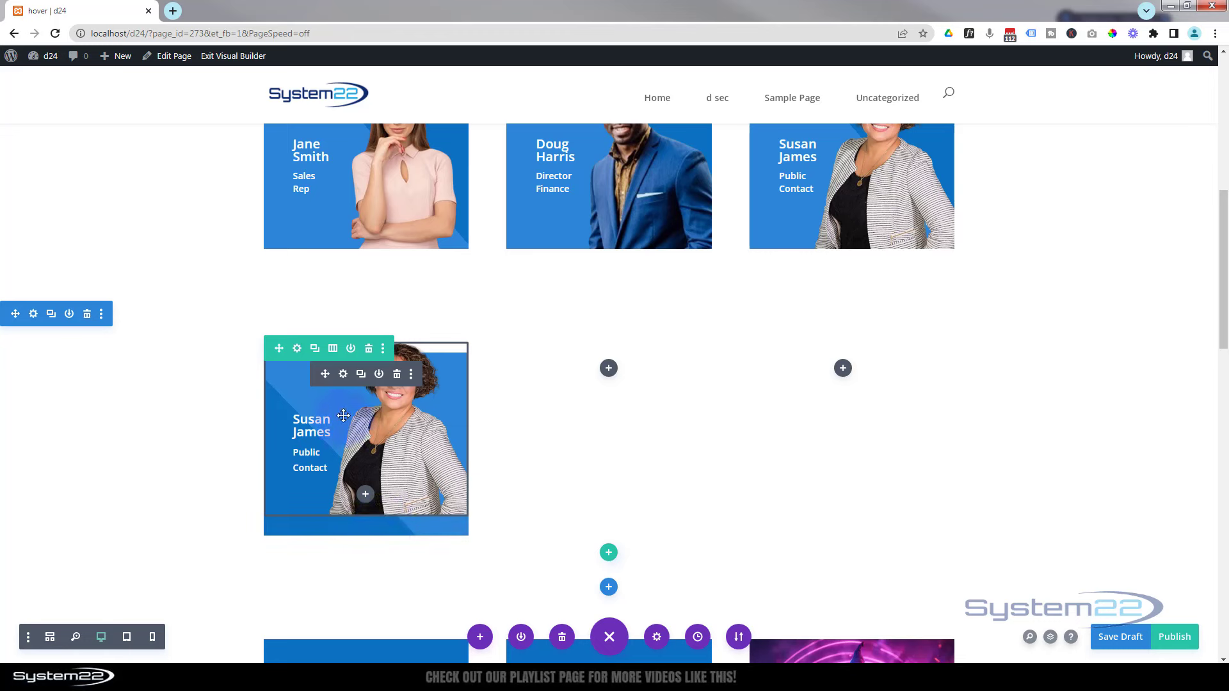
- Turn off the space below the card's portrait image in its spacing options and save the image settings
{"action": "left_click", "coordinate": [344, 376]}
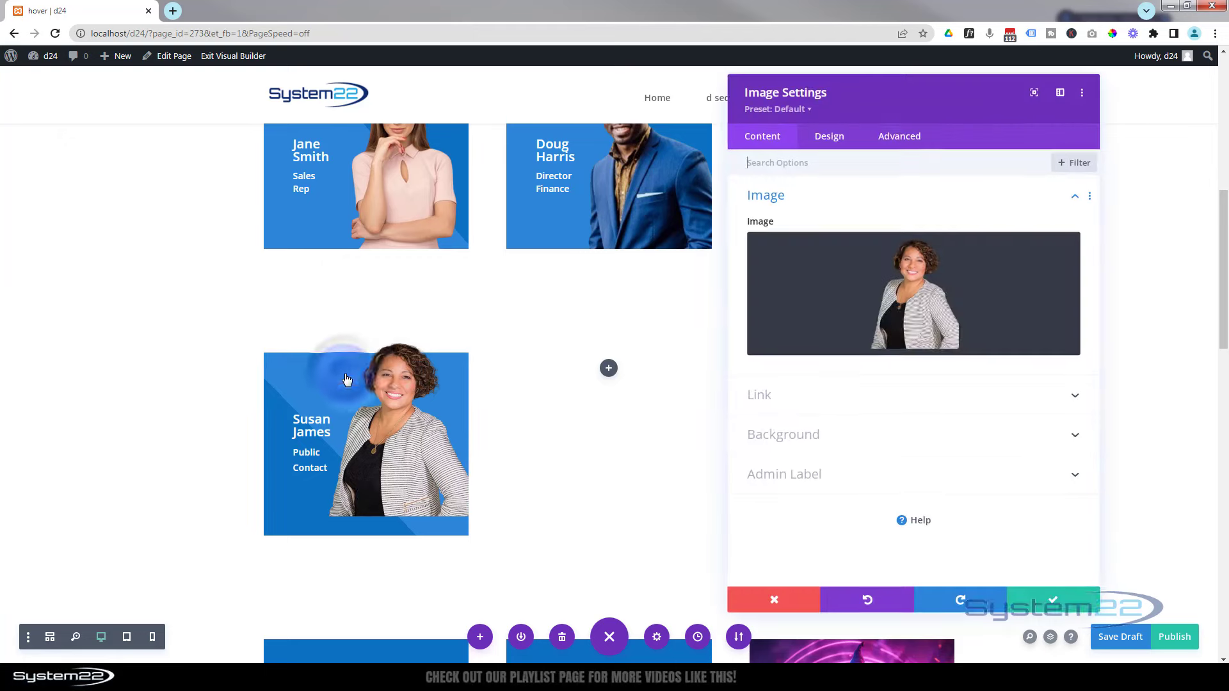
{"action": "left_click", "coordinate": [830, 141]}
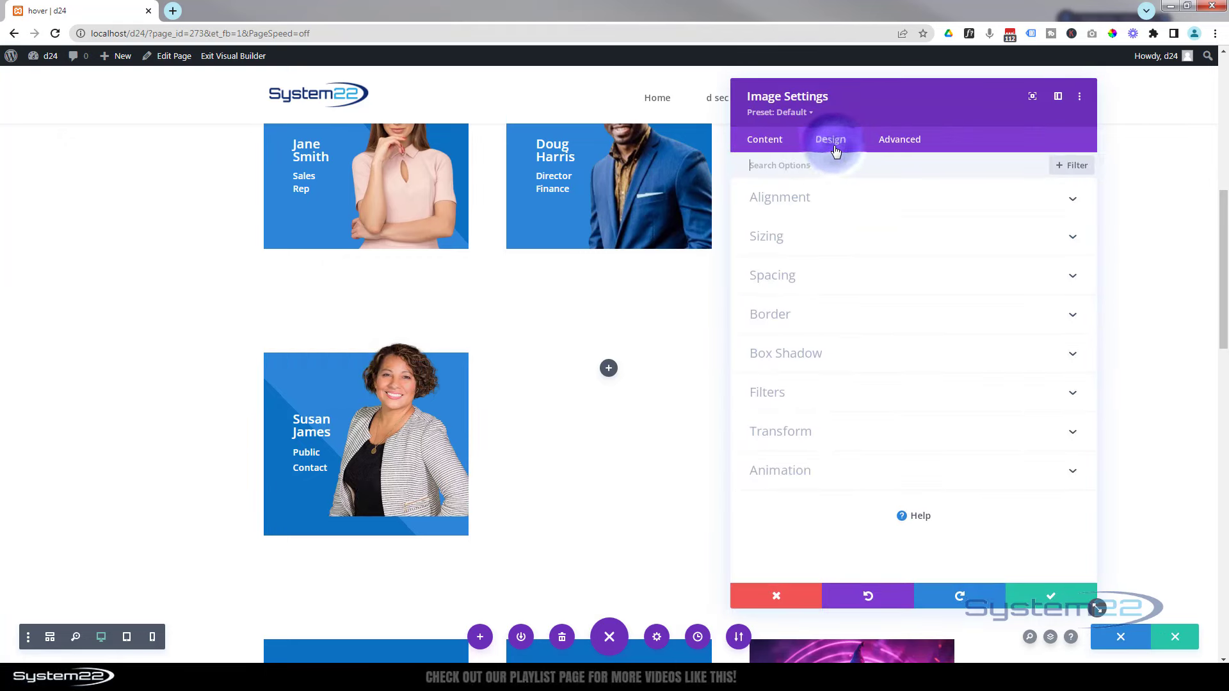
{"action": "left_click", "coordinate": [846, 276]}
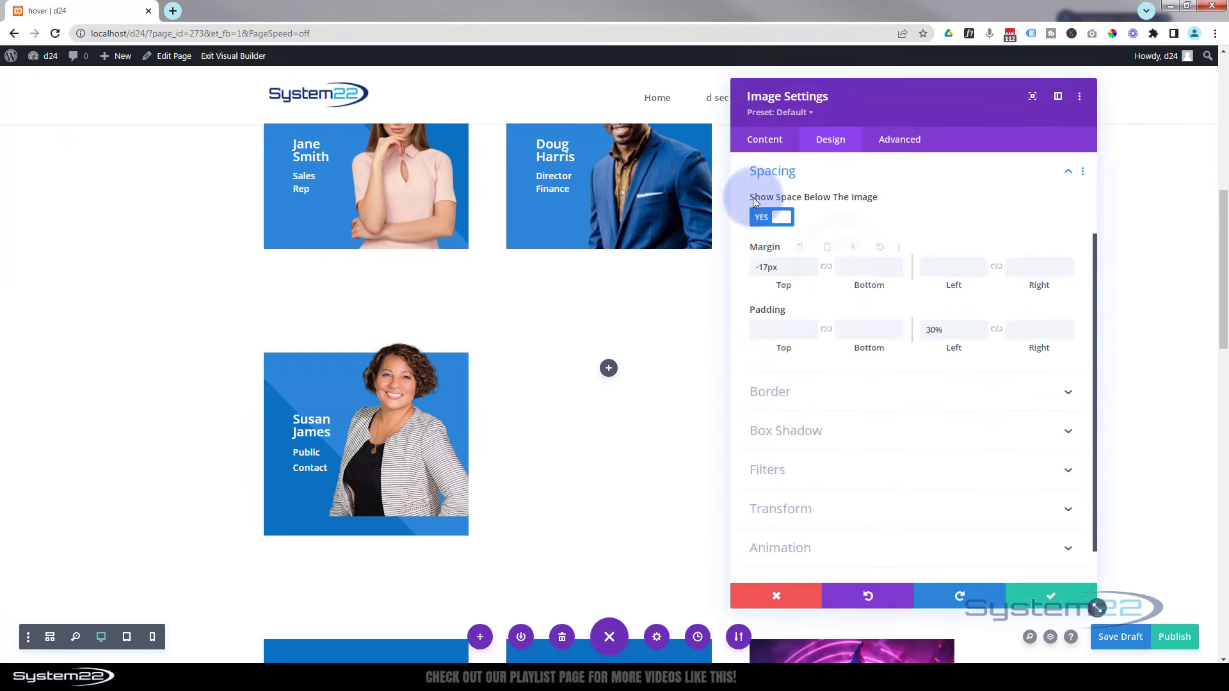
{"action": "left_click", "coordinate": [771, 219]}
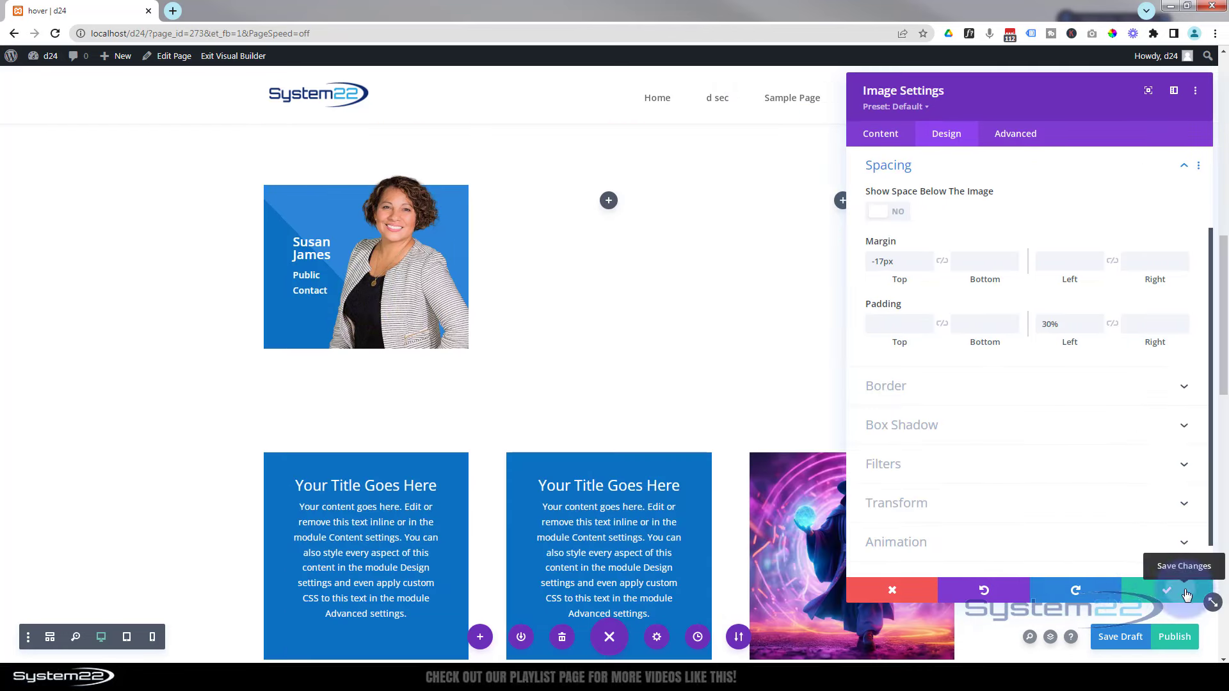
{"action": "left_click", "coordinate": [1161, 592]}
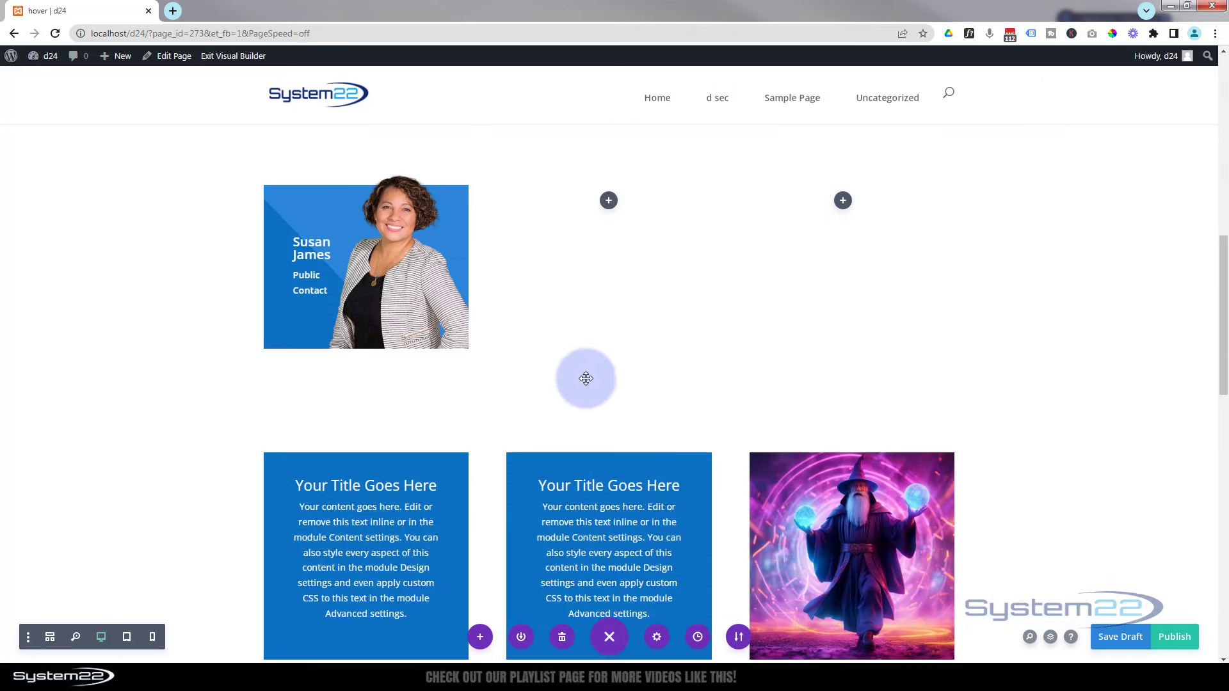
- Preview the team card's layout in the tablet and phone views
{"action": "scroll", "coordinate": [416, 265], "scroll_direction": "up", "scroll_amount": 2}
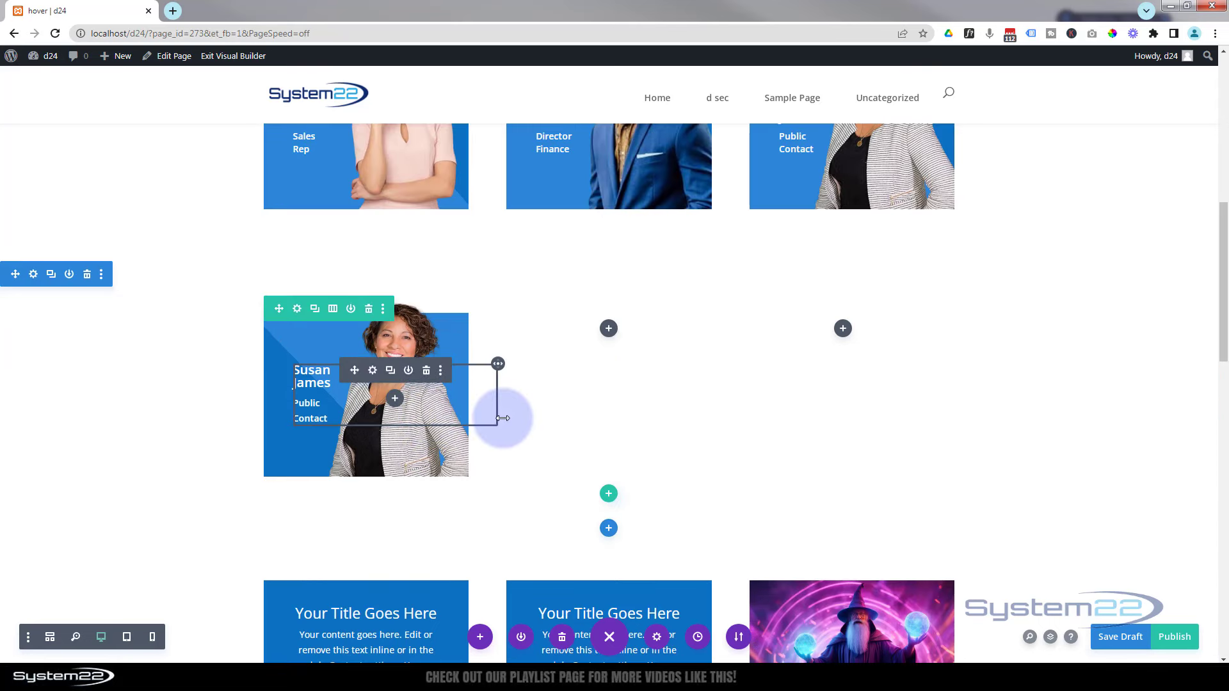
{"action": "left_click", "coordinate": [128, 638]}
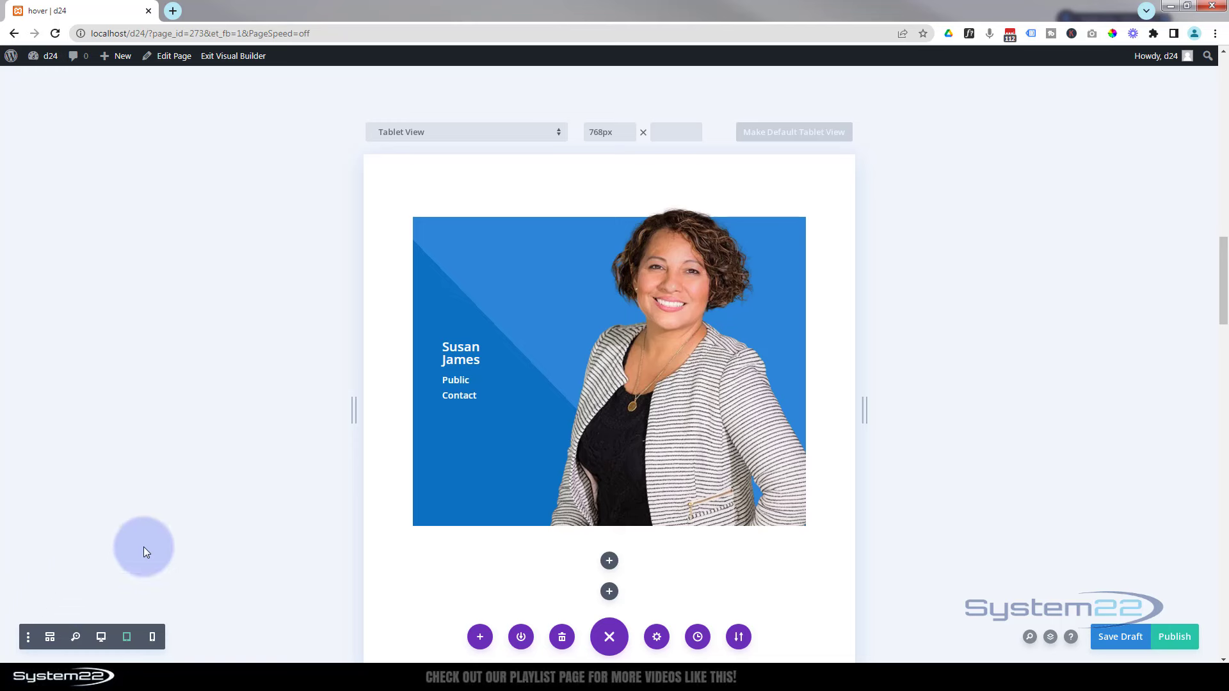
{"action": "mouse_move", "coordinate": [738, 488]}
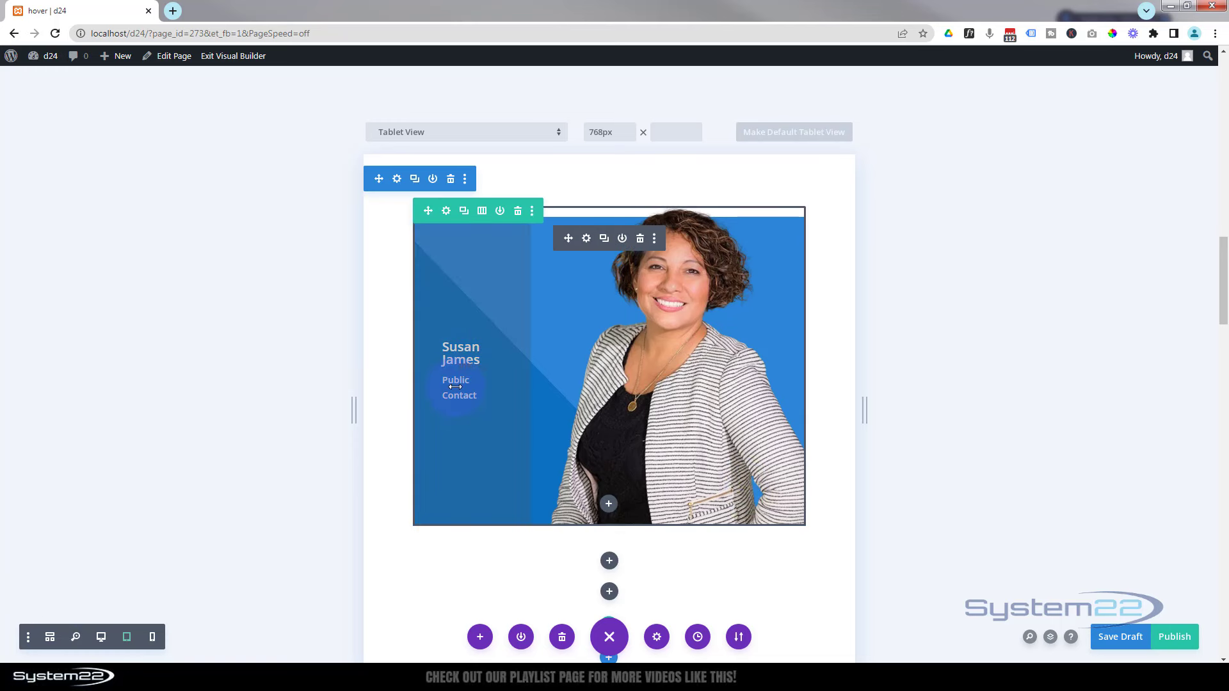
{"action": "left_click", "coordinate": [153, 637]}
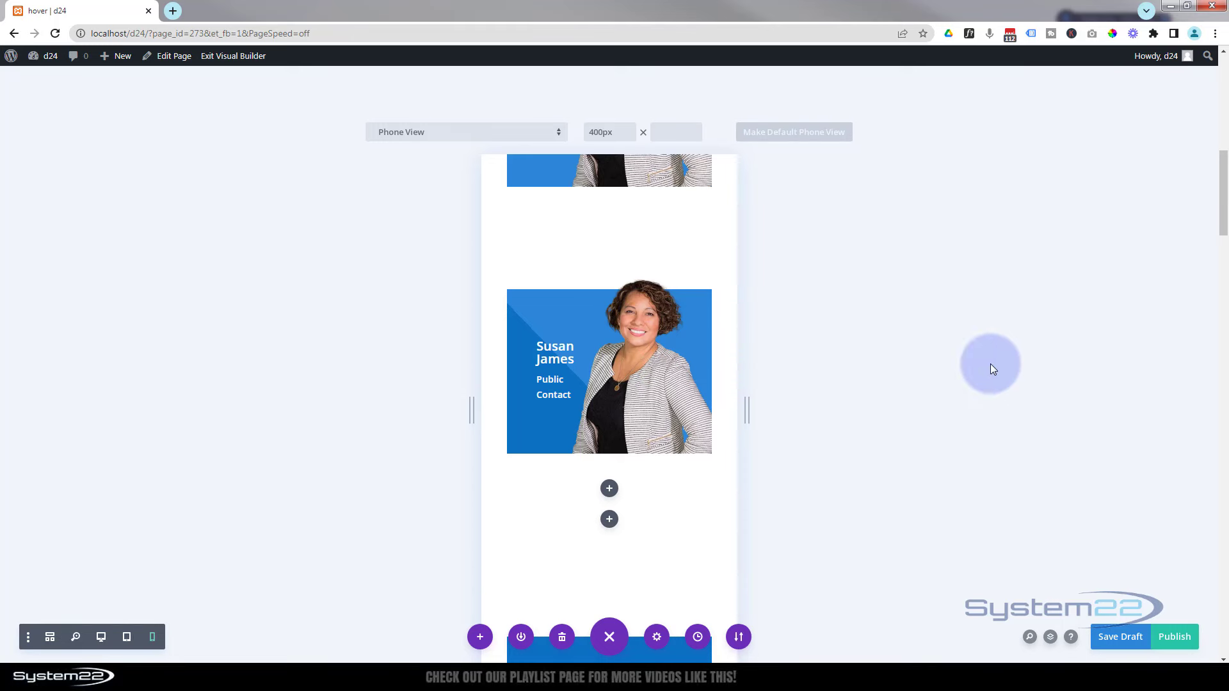
- Save the page as a draft and exit the Visual Builder to check the card on the live page
{"action": "left_click", "coordinate": [1121, 638]}
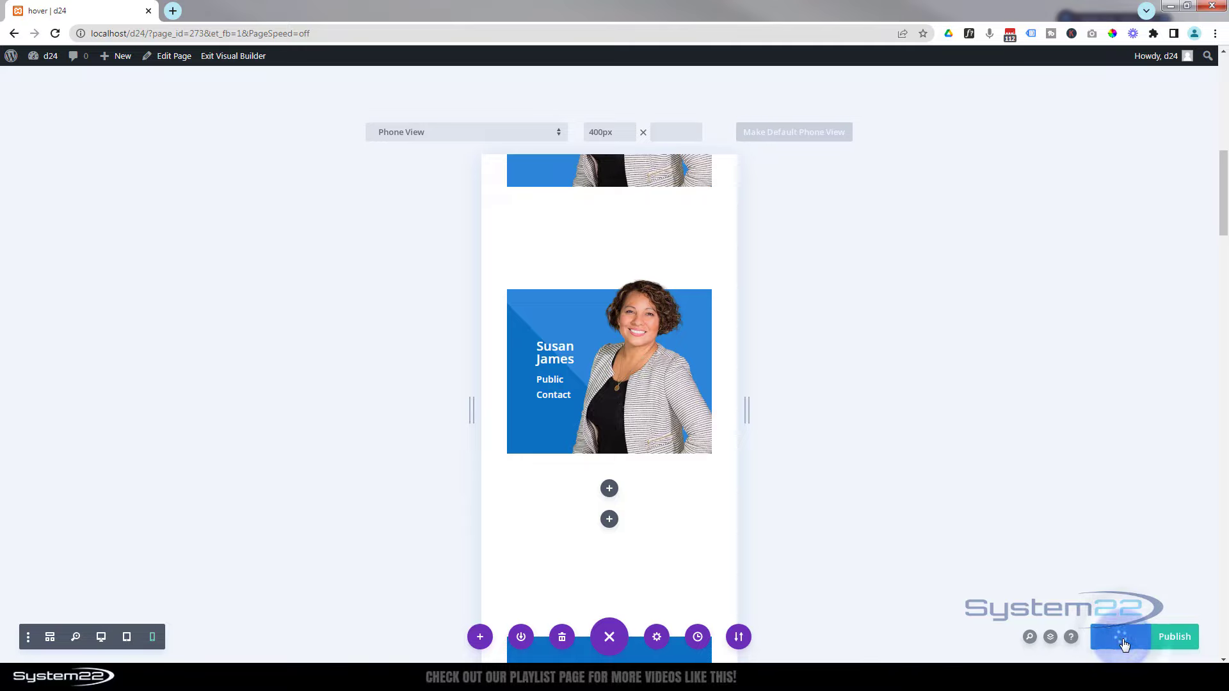
{"action": "left_click", "coordinate": [222, 57]}
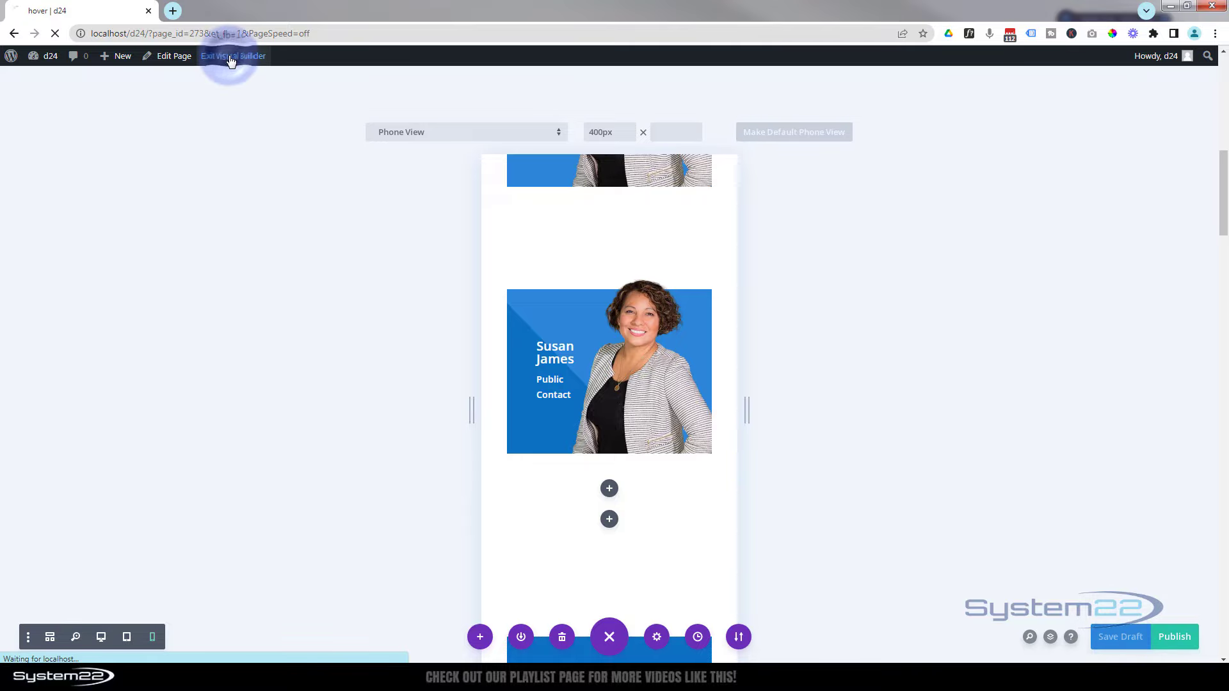
{"action": "scroll", "coordinate": [207, 345], "scroll_direction": "down", "scroll_amount": 7}
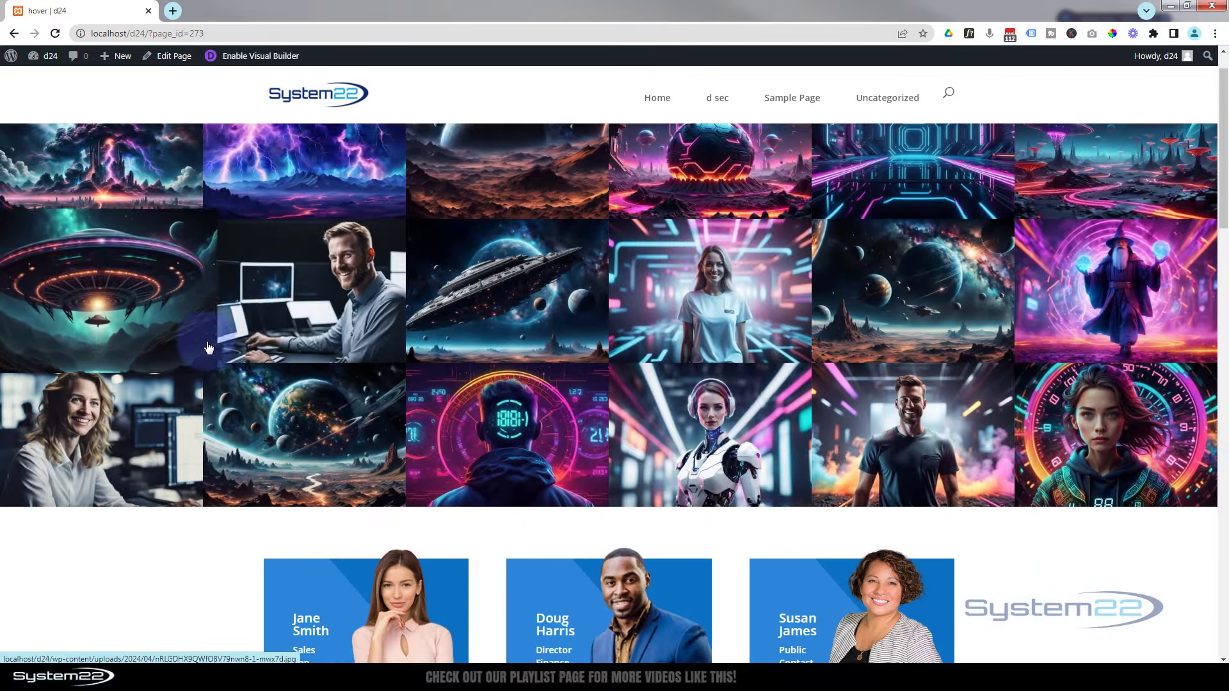
{"action": "scroll", "coordinate": [155, 361], "scroll_direction": "down", "scroll_amount": 2}
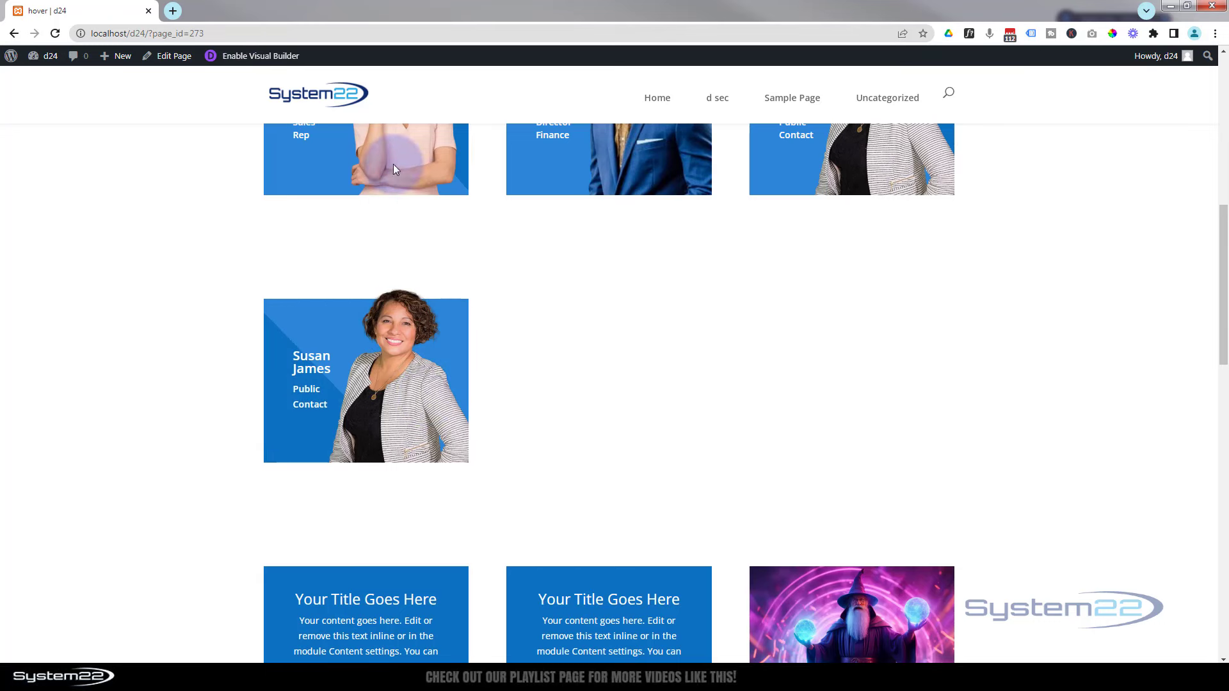
- Reopen the page in the Visual Builder and show its layout in wireframe view
{"action": "left_click", "coordinate": [251, 57]}
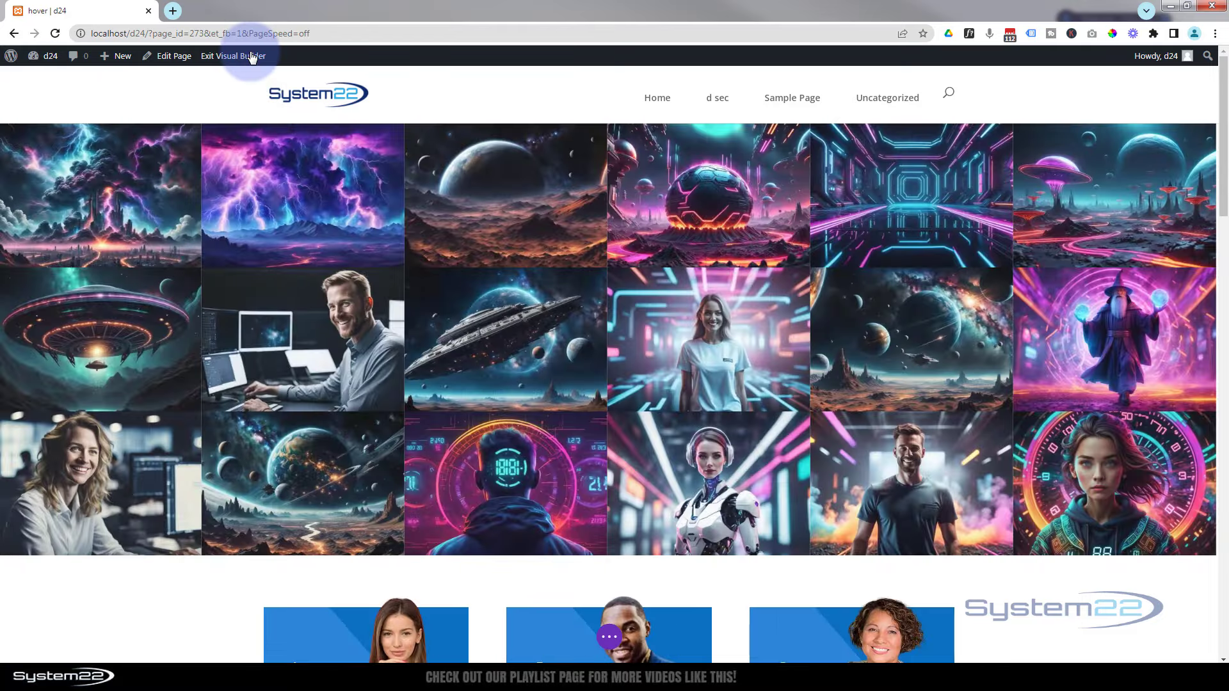
{"action": "scroll", "coordinate": [287, 351], "scroll_direction": "down", "scroll_amount": 3}
{"action": "scroll", "coordinate": [287, 352], "scroll_direction": "down", "scroll_amount": 5}
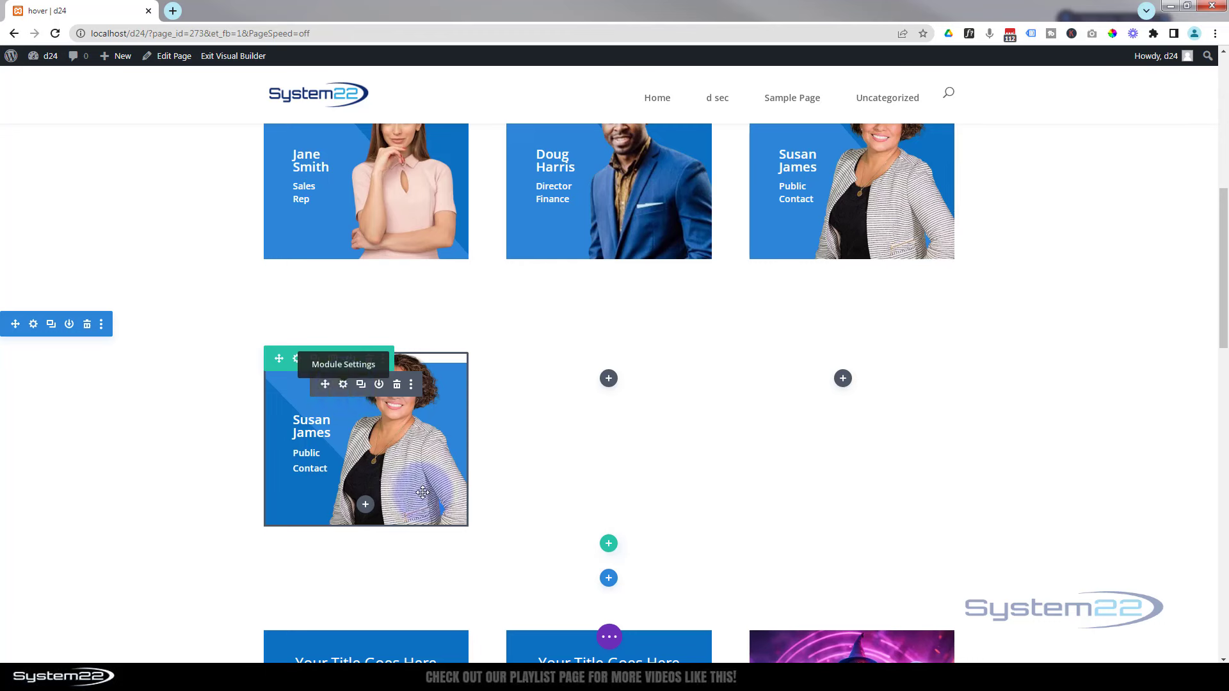
{"action": "left_click", "coordinate": [608, 637]}
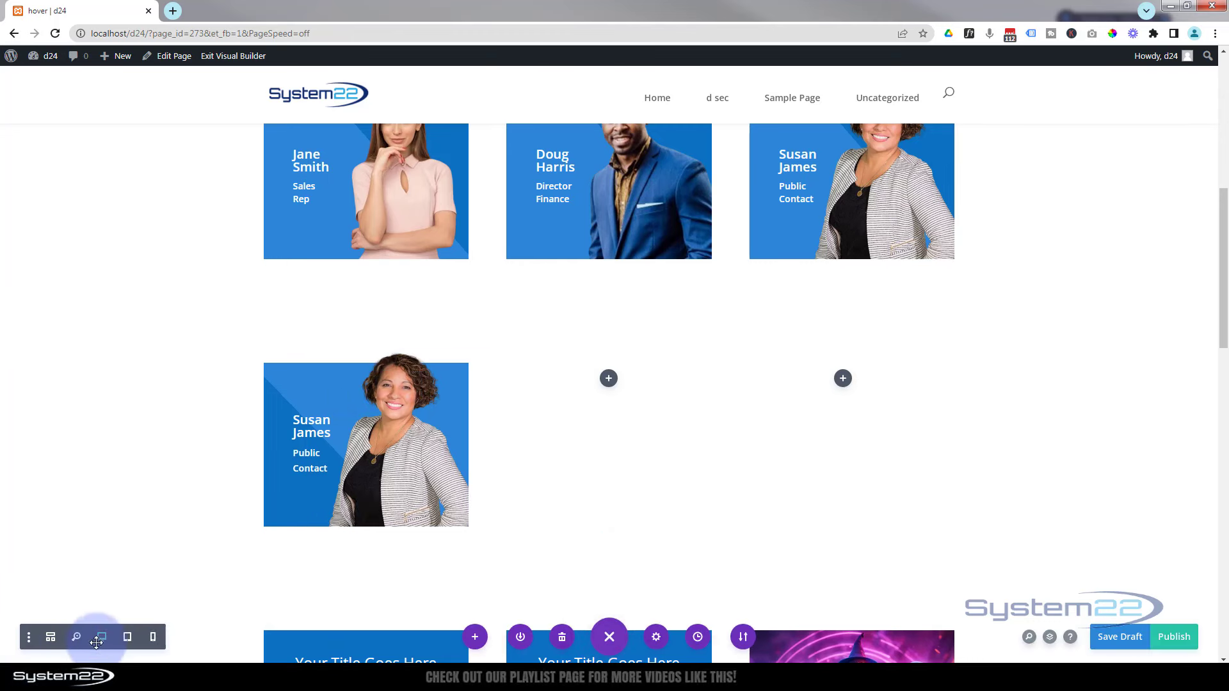
{"action": "left_click", "coordinate": [51, 637]}
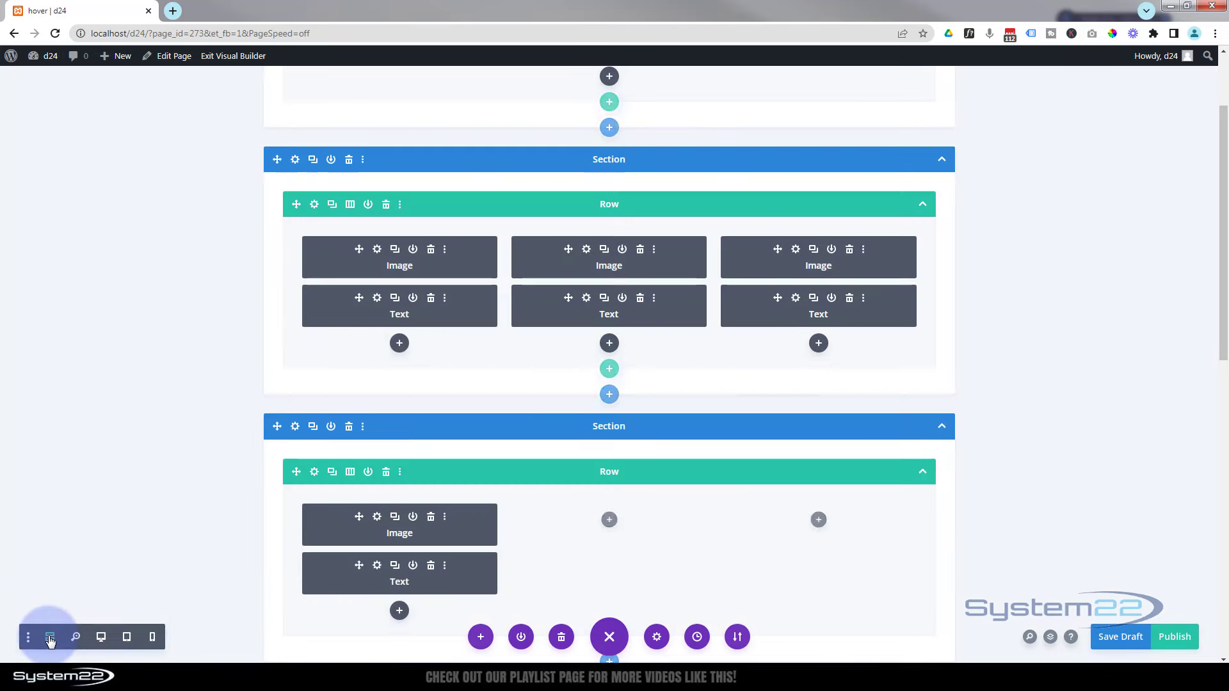
- Set the line height of the new card's job title text to 1.4em and save the text module settings
{"action": "left_click", "coordinate": [378, 566]}
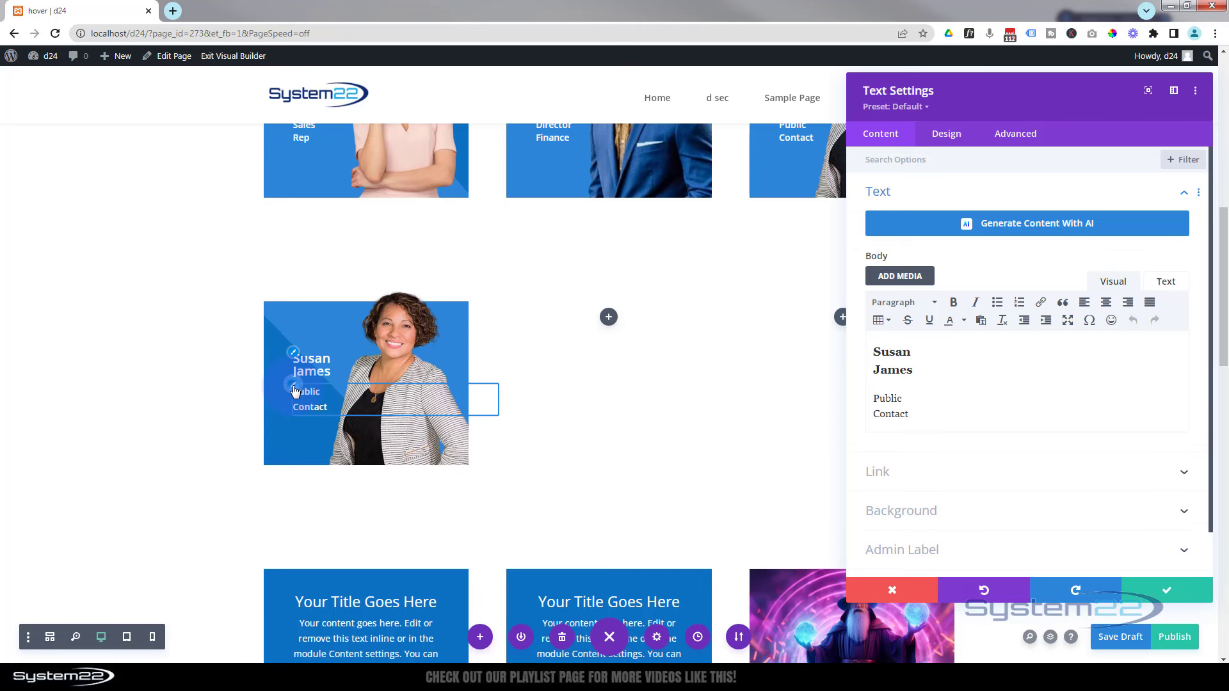
{"action": "left_click", "coordinate": [294, 386]}
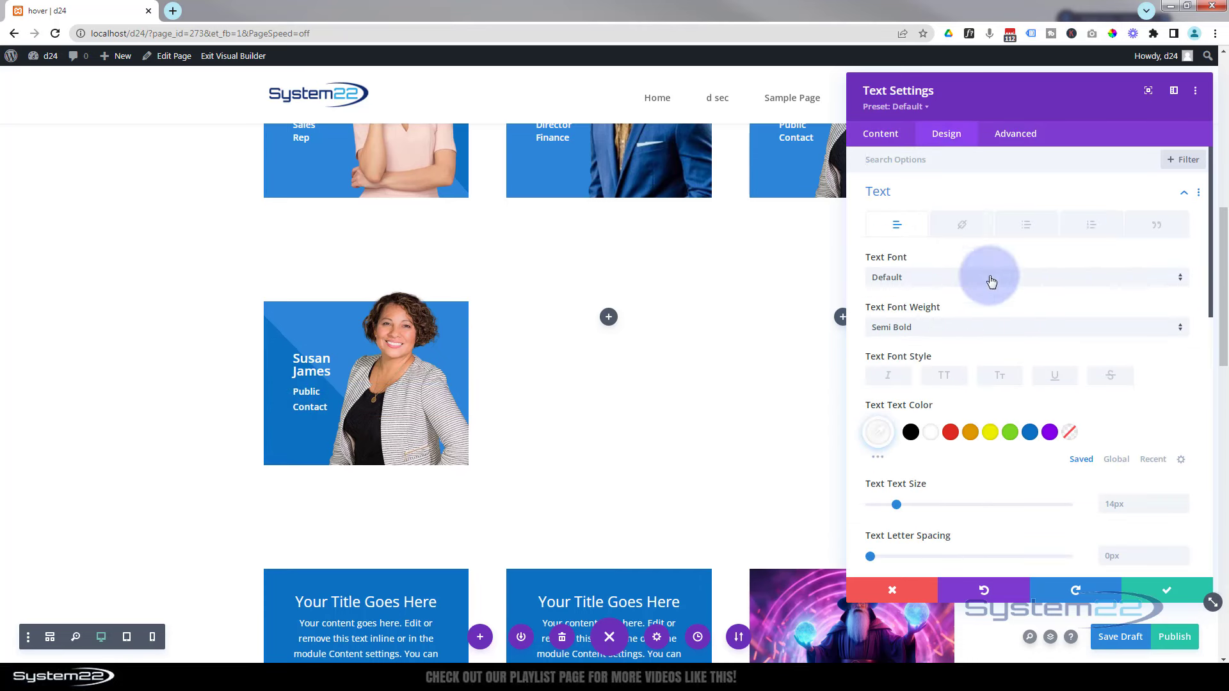
{"action": "scroll", "coordinate": [985, 393], "scroll_direction": "down", "scroll_amount": 2}
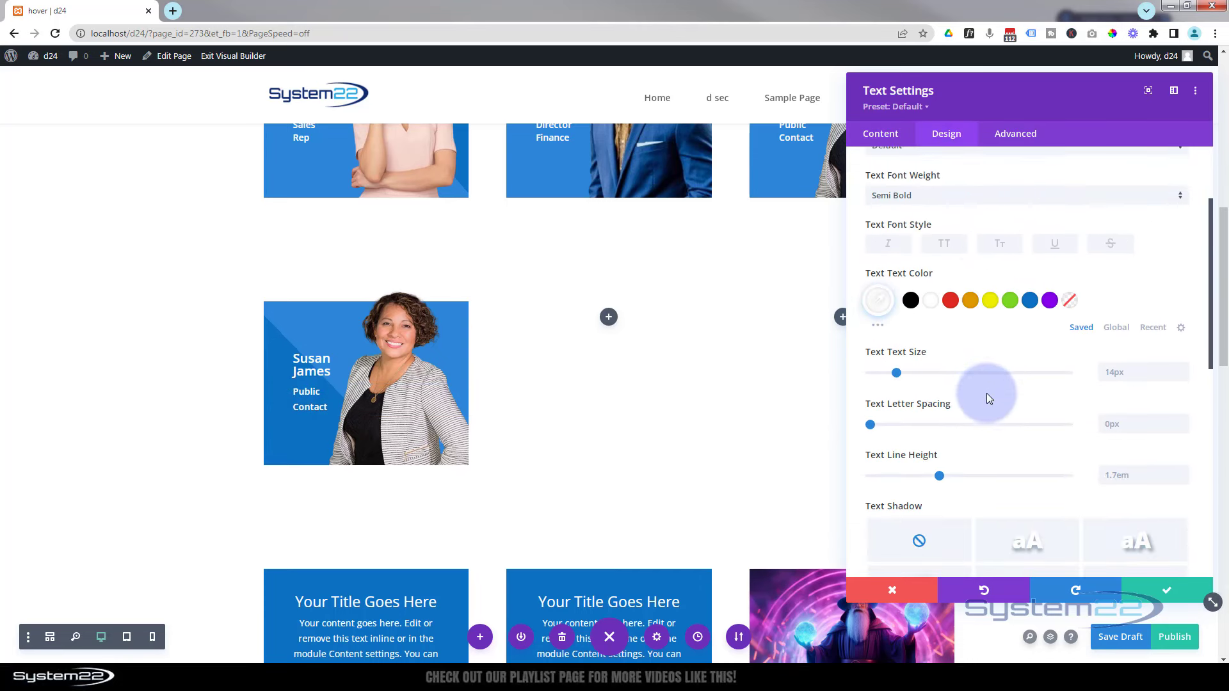
{"action": "scroll", "coordinate": [958, 395], "scroll_direction": "down", "scroll_amount": 1}
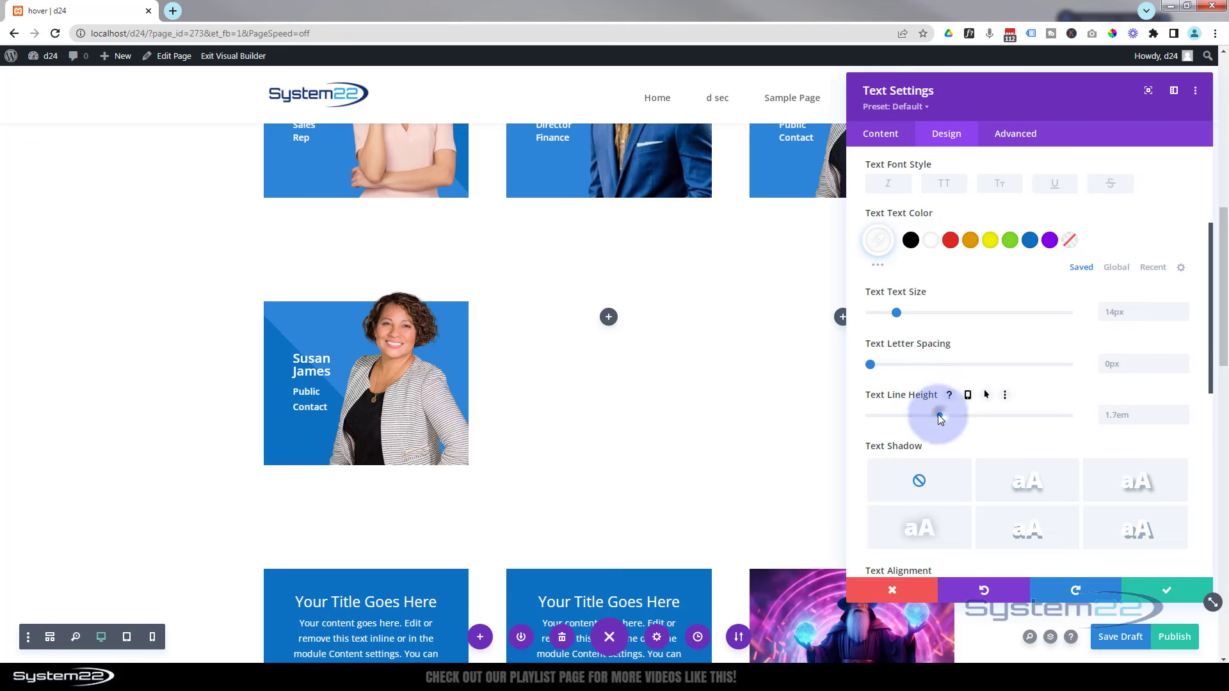
{"action": "left_click_drag", "start_coordinate": [939, 418], "coordinate": [909, 419]}
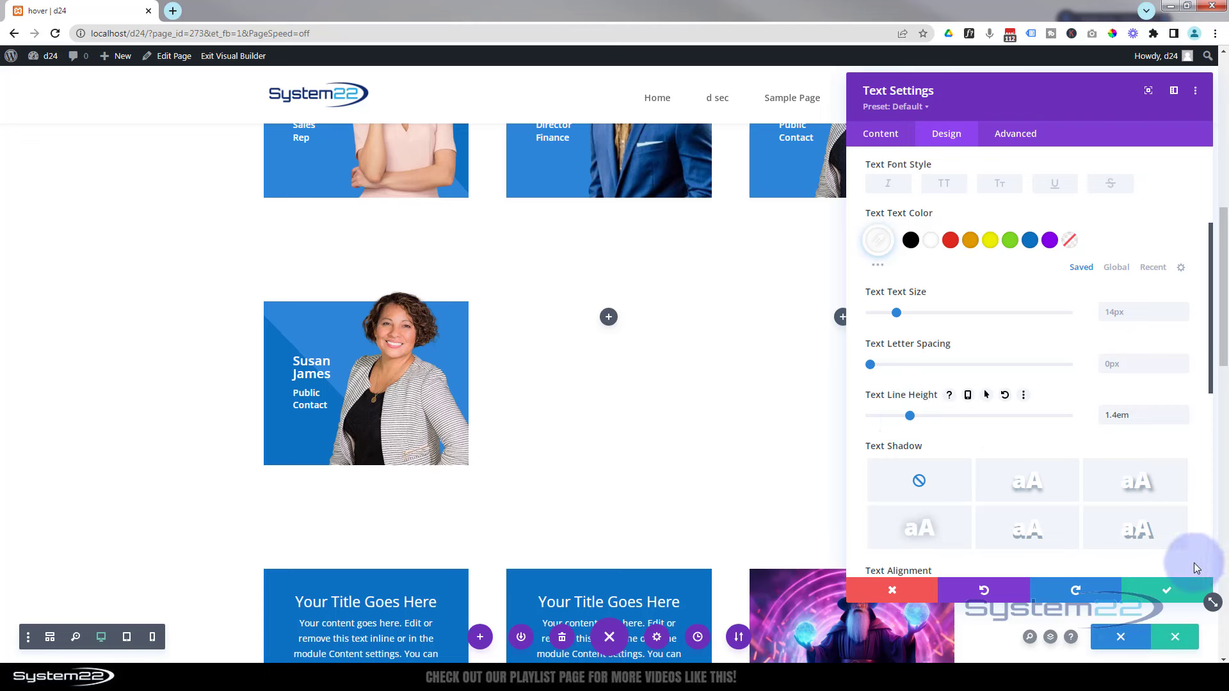
{"action": "left_click", "coordinate": [1173, 598]}
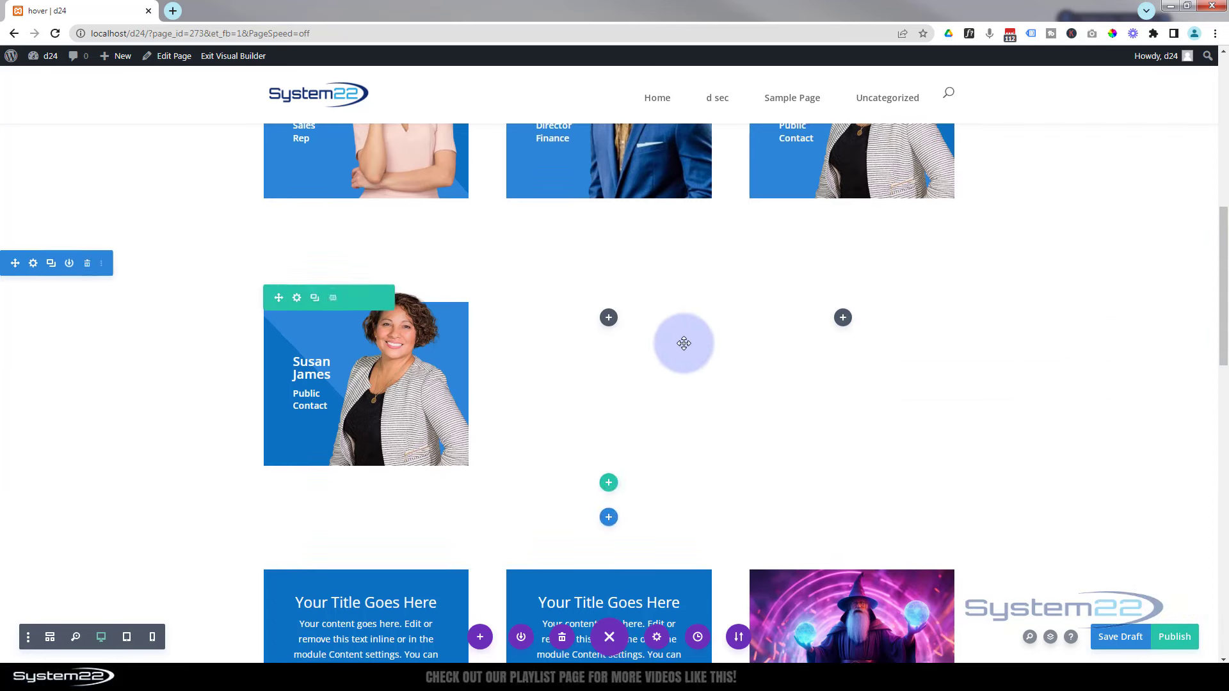
- In wireframe view, duplicate the card's image module into the row's empty second and third columns
{"action": "scroll", "coordinate": [665, 288], "scroll_direction": "up", "scroll_amount": 2}
{"action": "scroll", "coordinate": [641, 405], "scroll_direction": "down", "scroll_amount": 1}
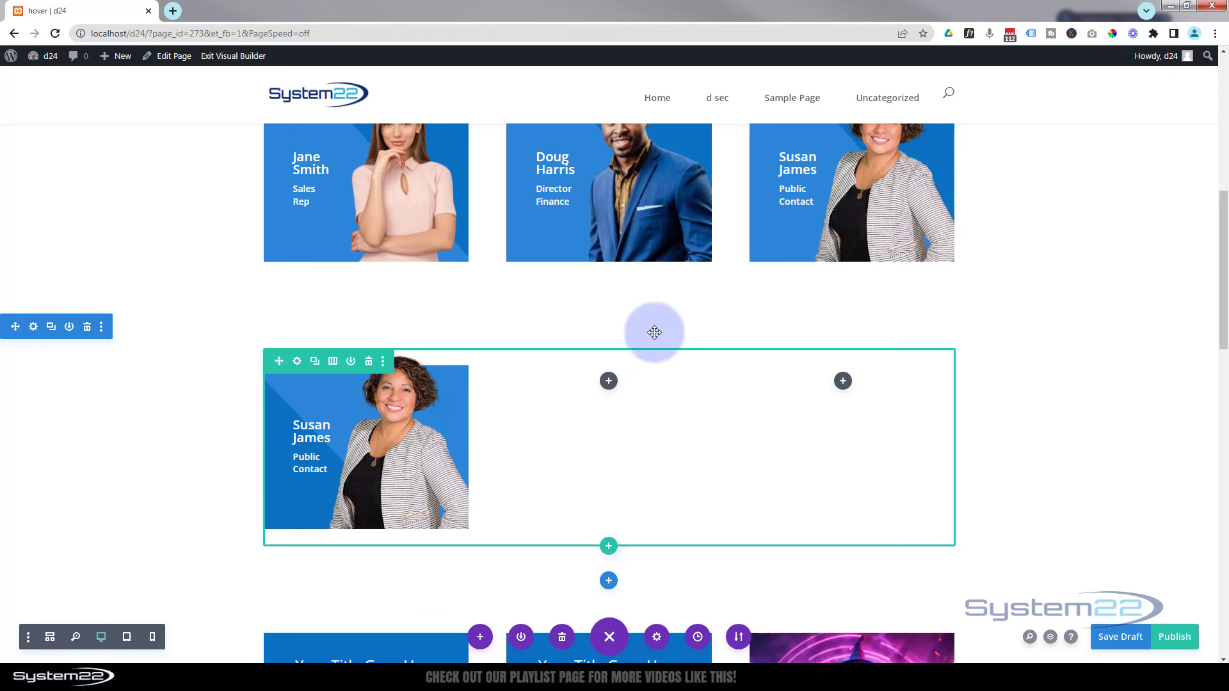
{"action": "left_click", "coordinate": [50, 638]}
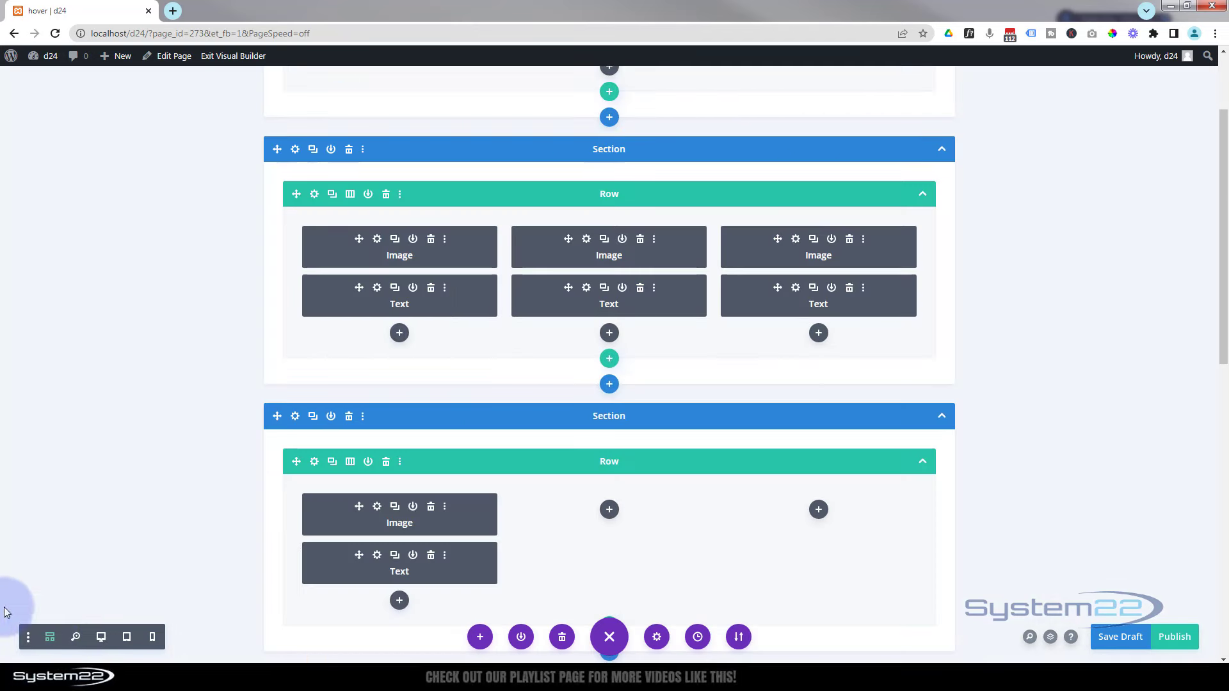
{"action": "scroll", "coordinate": [120, 481], "scroll_direction": "down", "scroll_amount": 2}
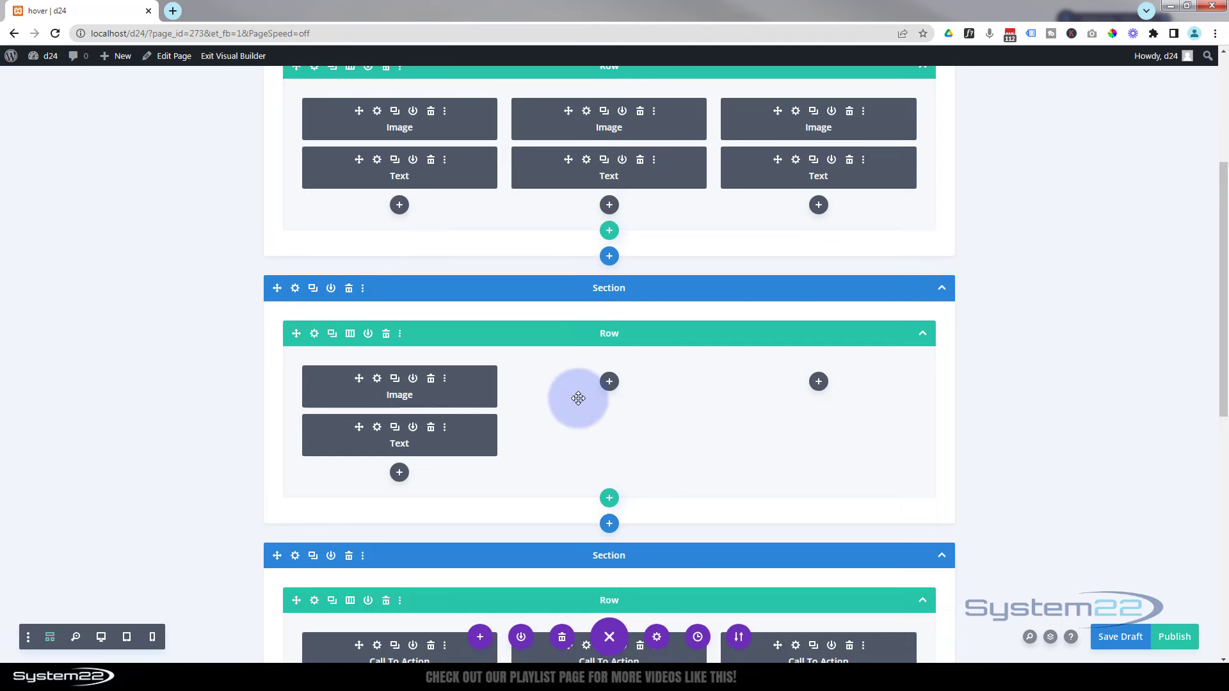
{"action": "left_click", "coordinate": [395, 379]}
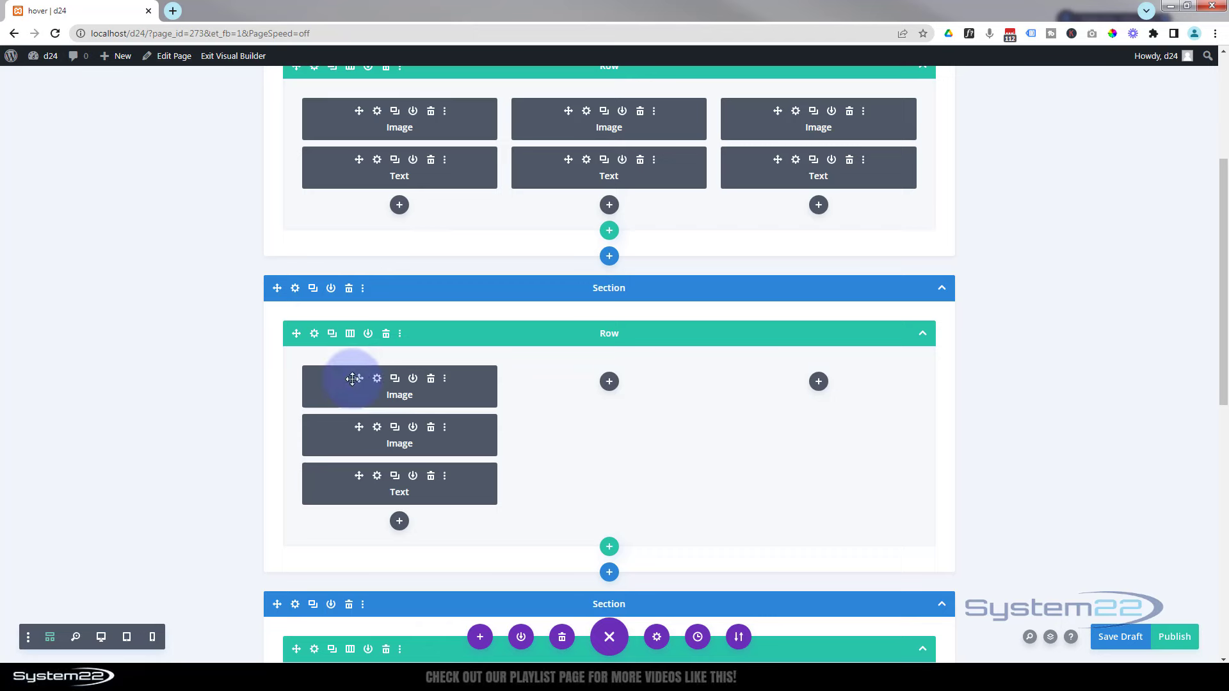
{"action": "left_click_drag", "start_coordinate": [361, 378], "coordinate": [584, 384]}
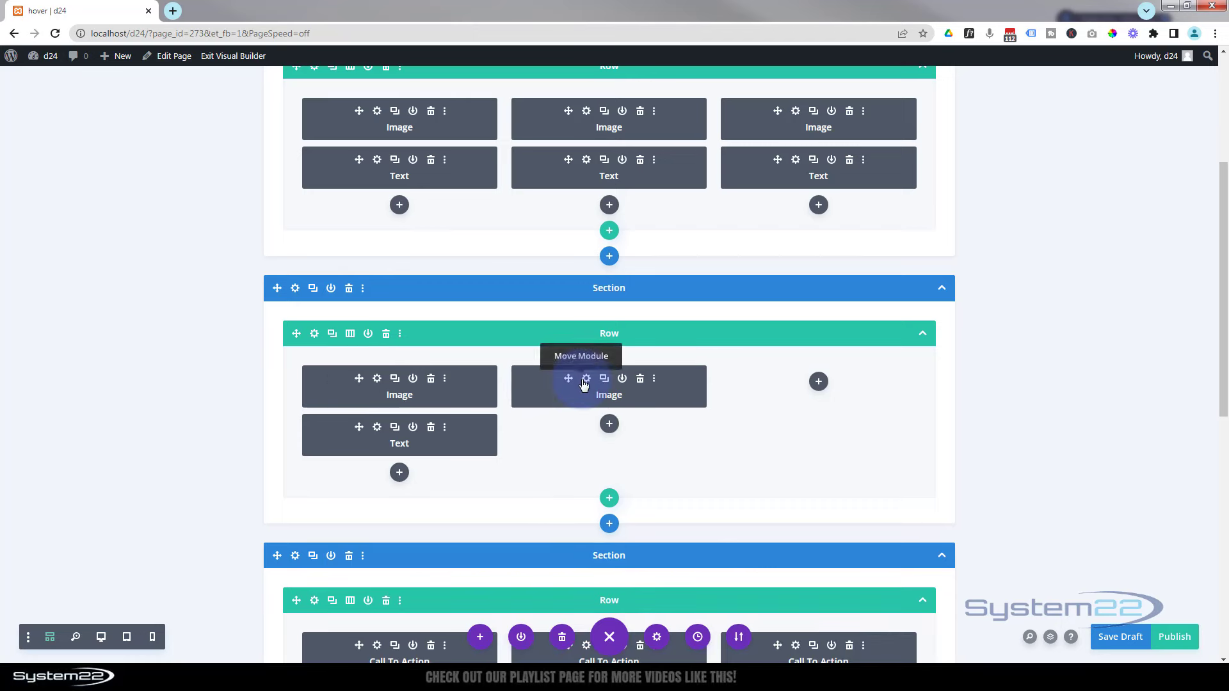
{"action": "left_click", "coordinate": [605, 381]}
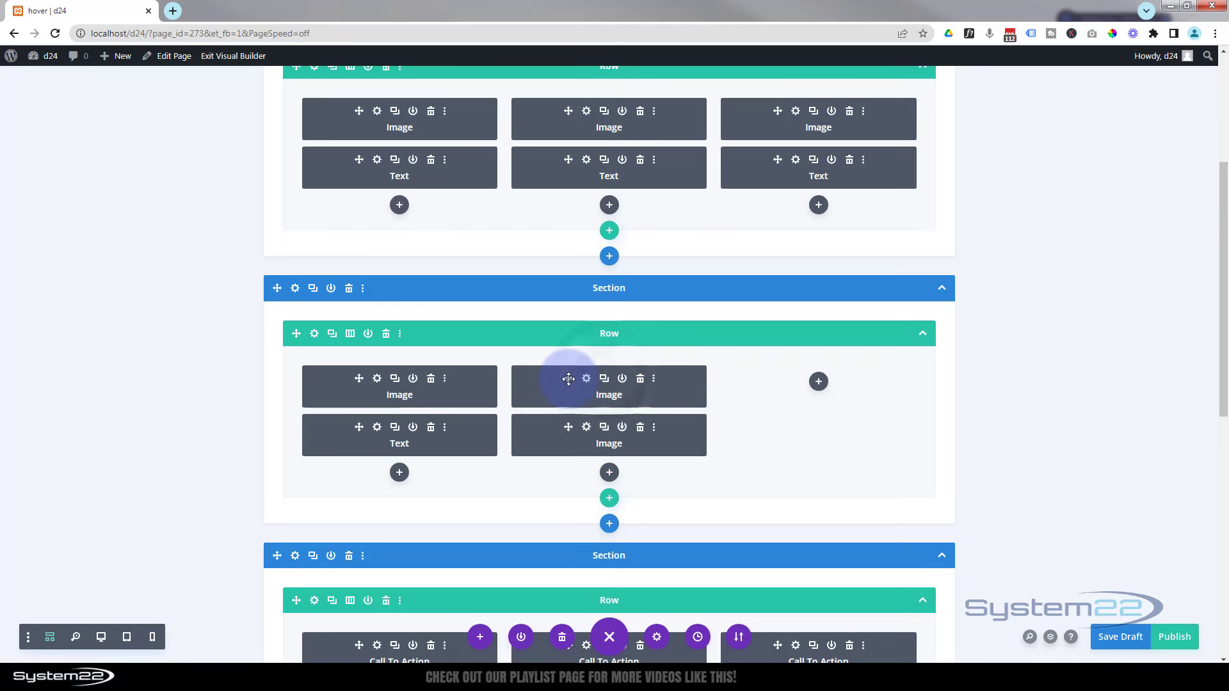
{"action": "left_click_drag", "start_coordinate": [565, 378], "coordinate": [791, 386]}
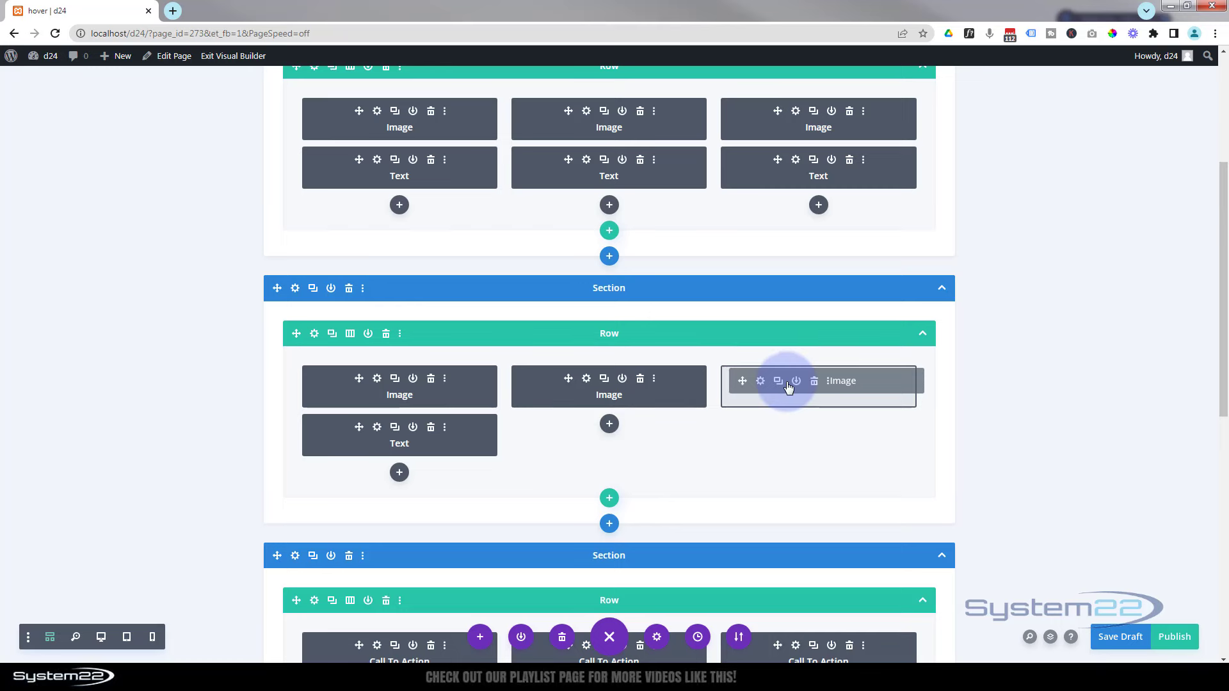
{"action": "left_click_drag", "start_coordinate": [786, 383], "coordinate": [786, 382]}
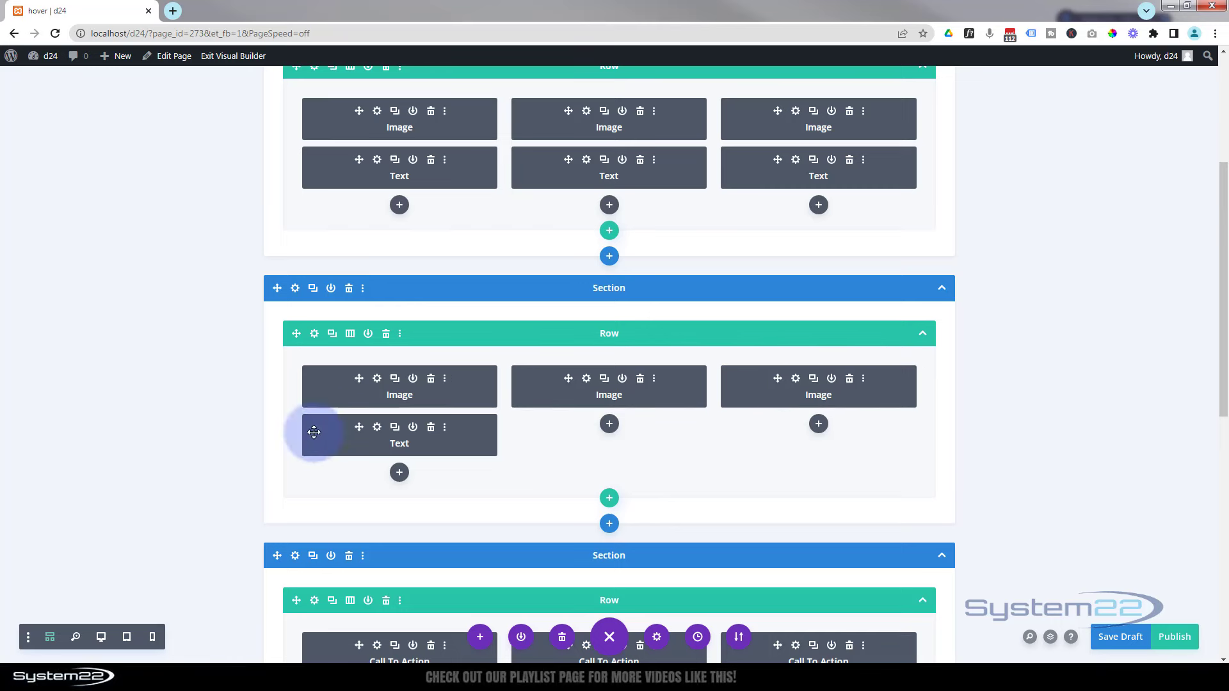
- Duplicate the card's text module beneath the images in the second and third columns, and return to desktop view
{"action": "left_click", "coordinate": [395, 429]}
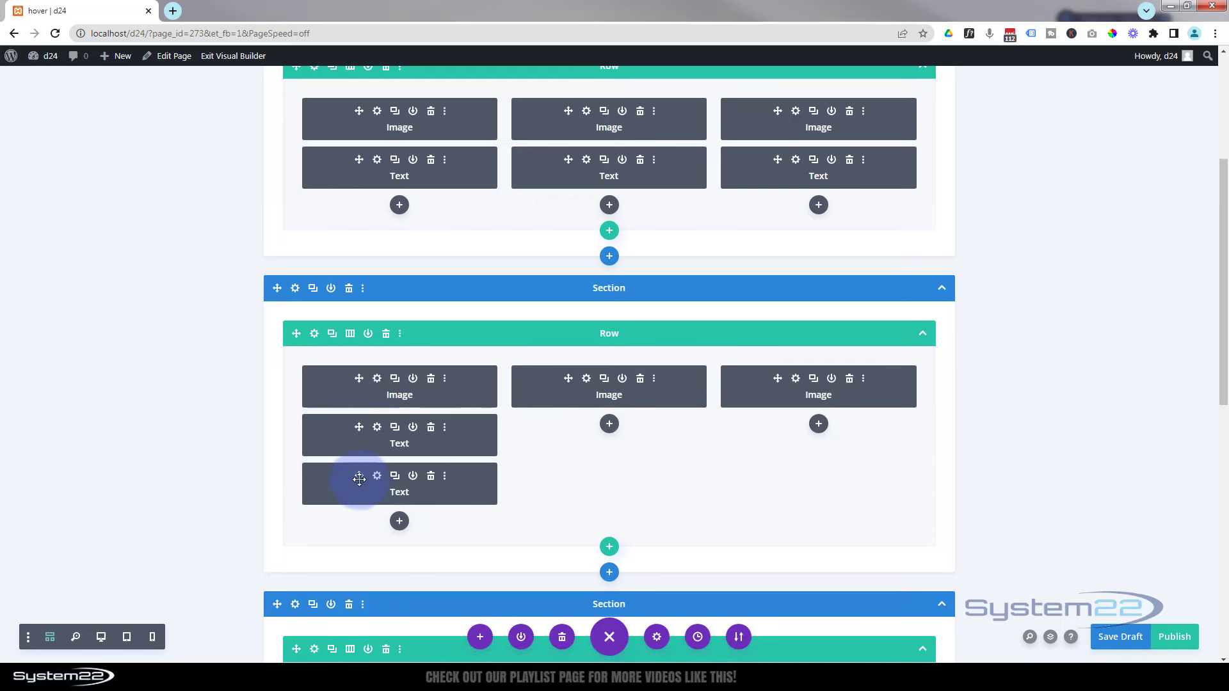
{"action": "left_click_drag", "start_coordinate": [499, 460], "coordinate": [587, 432]}
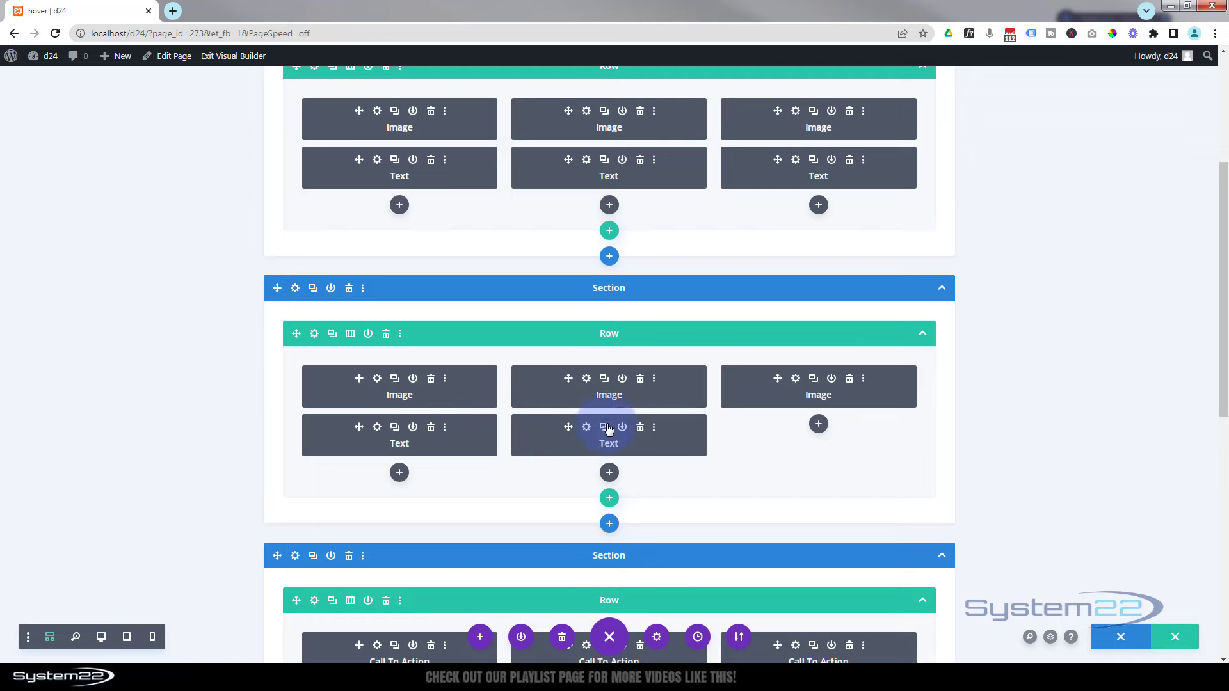
{"action": "left_click", "coordinate": [607, 429]}
{"action": "left_click_drag", "start_coordinate": [568, 427], "coordinate": [806, 438]}
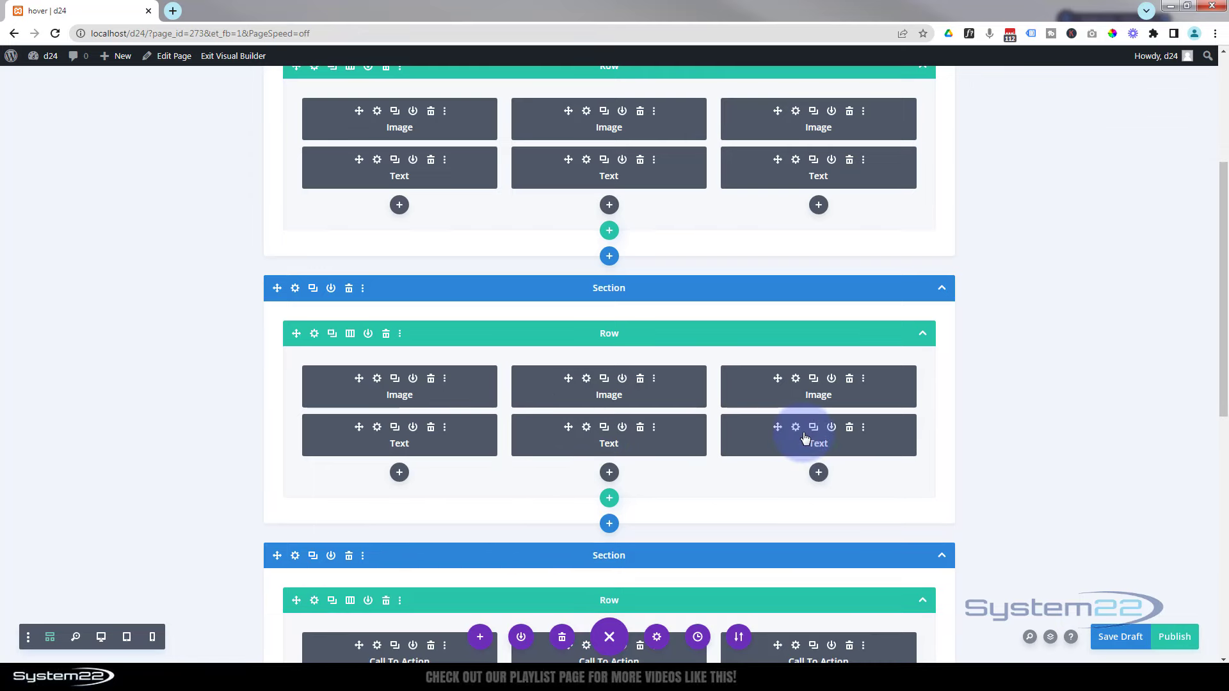
{"action": "left_click", "coordinate": [101, 637]}
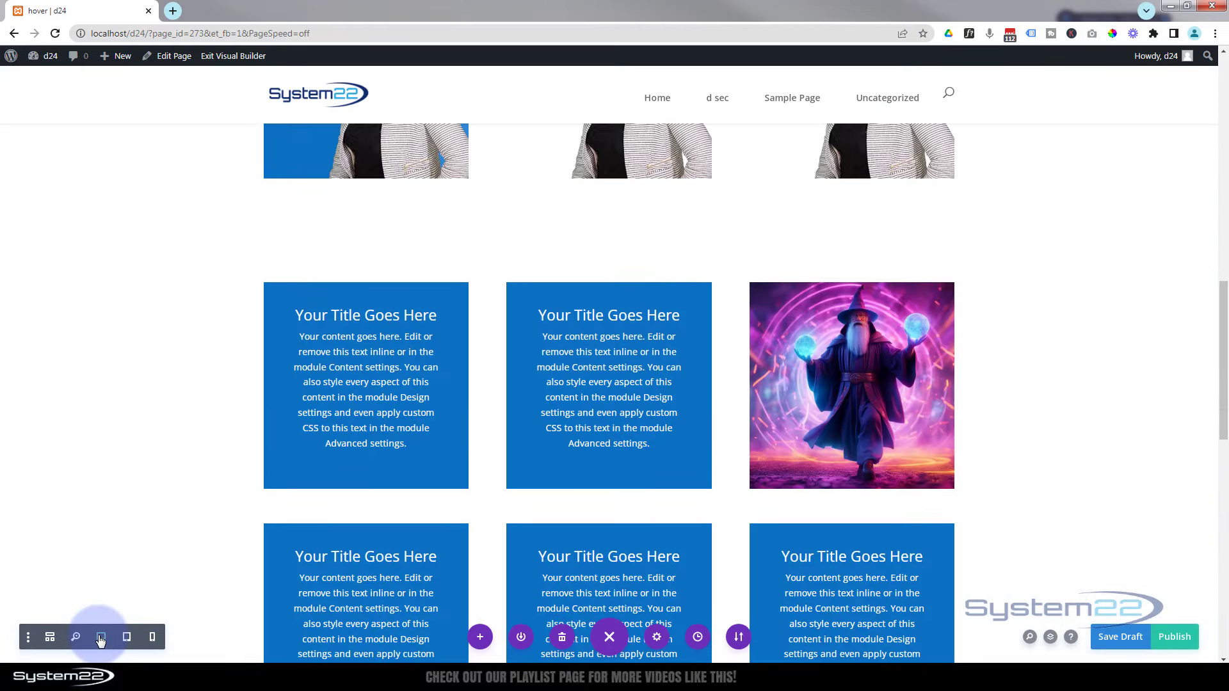
- Copy the background gradient colors from the new card row's first column and return to the row settings
{"action": "scroll", "coordinate": [166, 598], "scroll_direction": "up", "scroll_amount": 5}
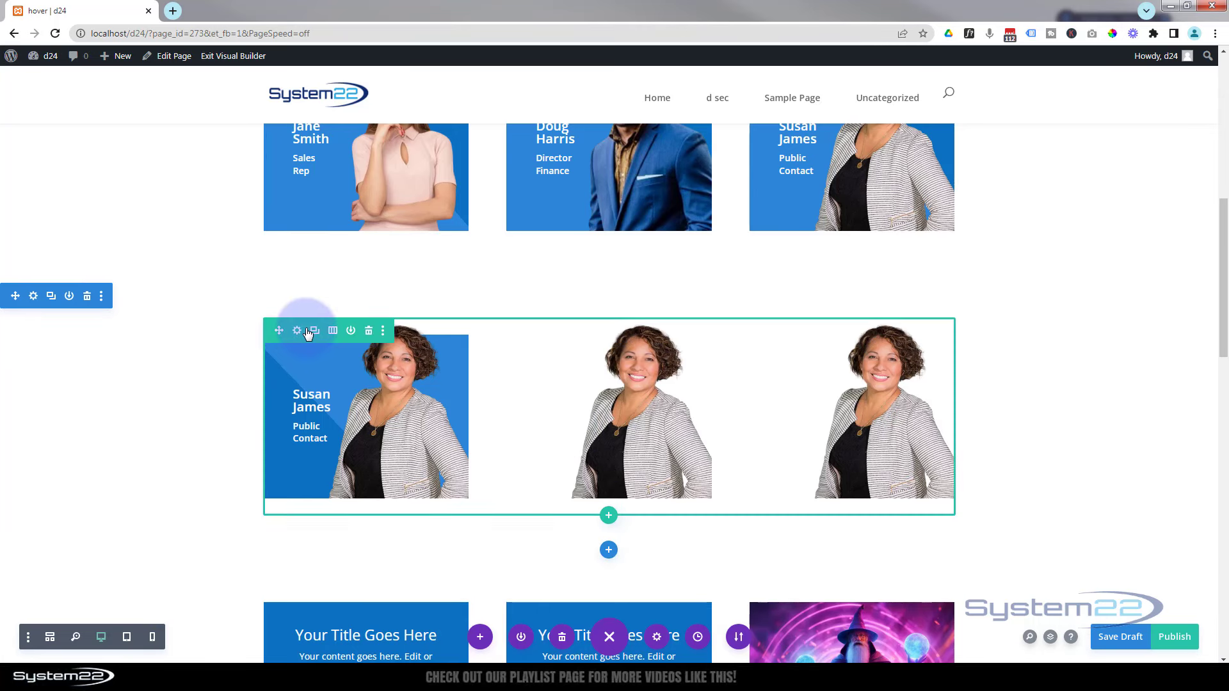
{"action": "left_click", "coordinate": [297, 330]}
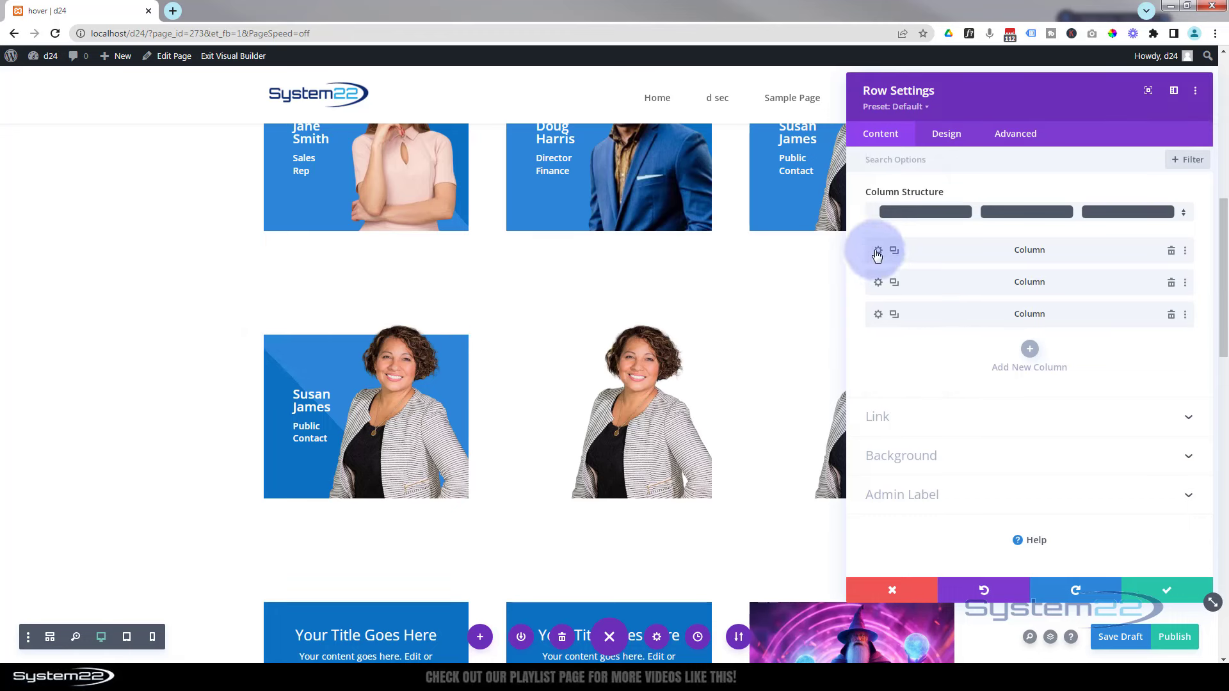
{"action": "left_click", "coordinate": [877, 251]}
{"action": "left_click", "coordinate": [967, 346]}
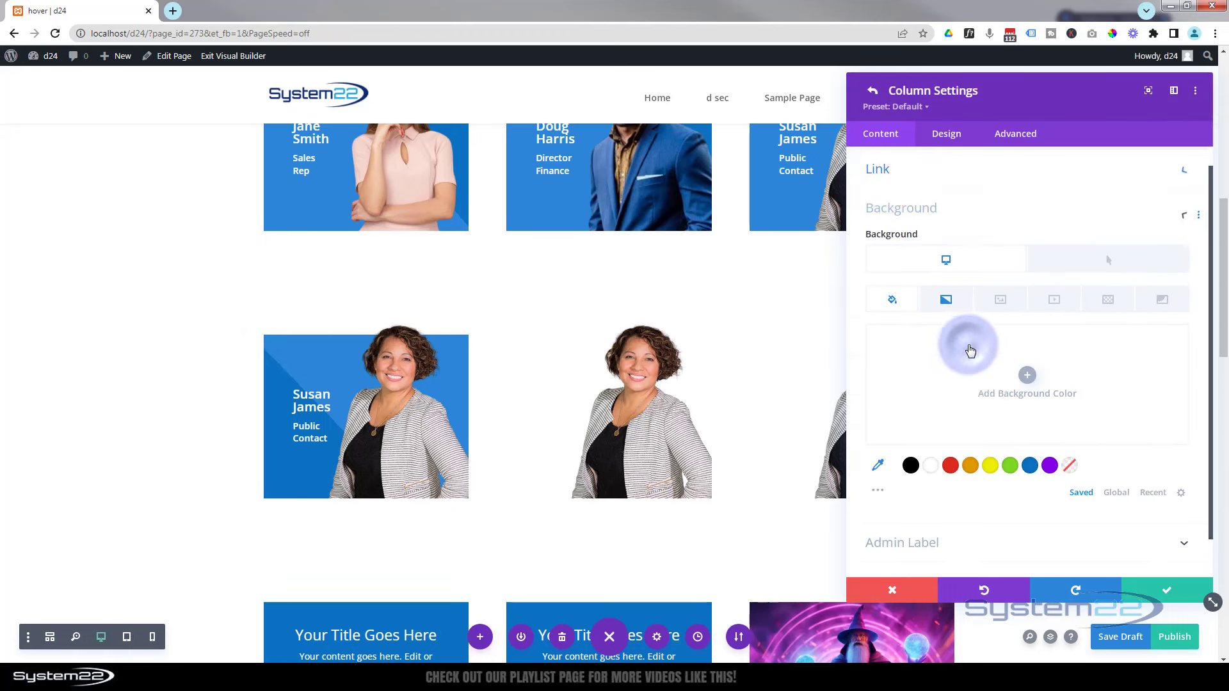
{"action": "left_click", "coordinate": [946, 259]}
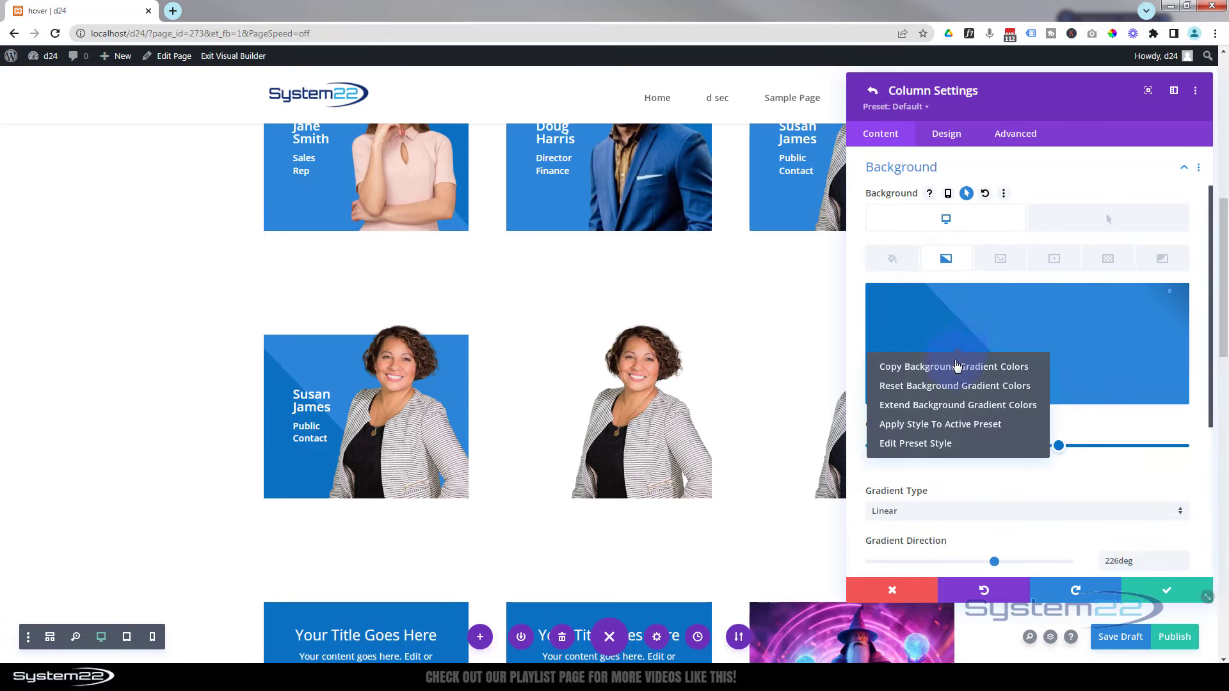
{"action": "left_click", "coordinate": [951, 368]}
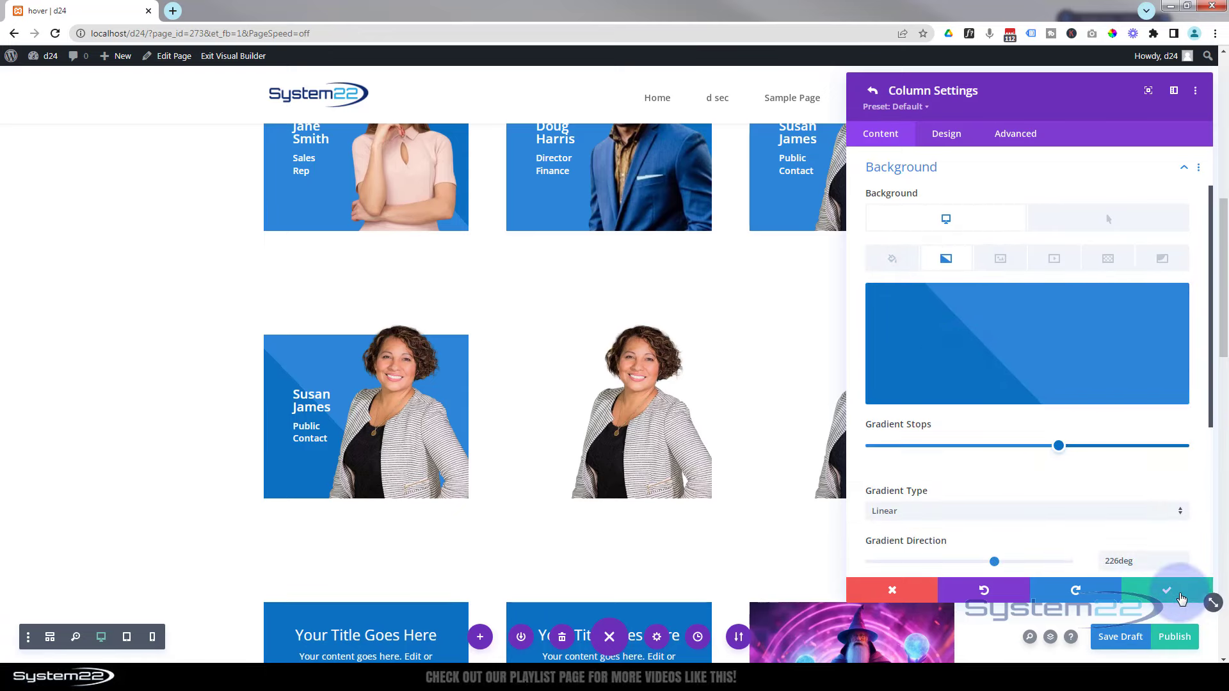
{"action": "left_click", "coordinate": [1174, 590]}
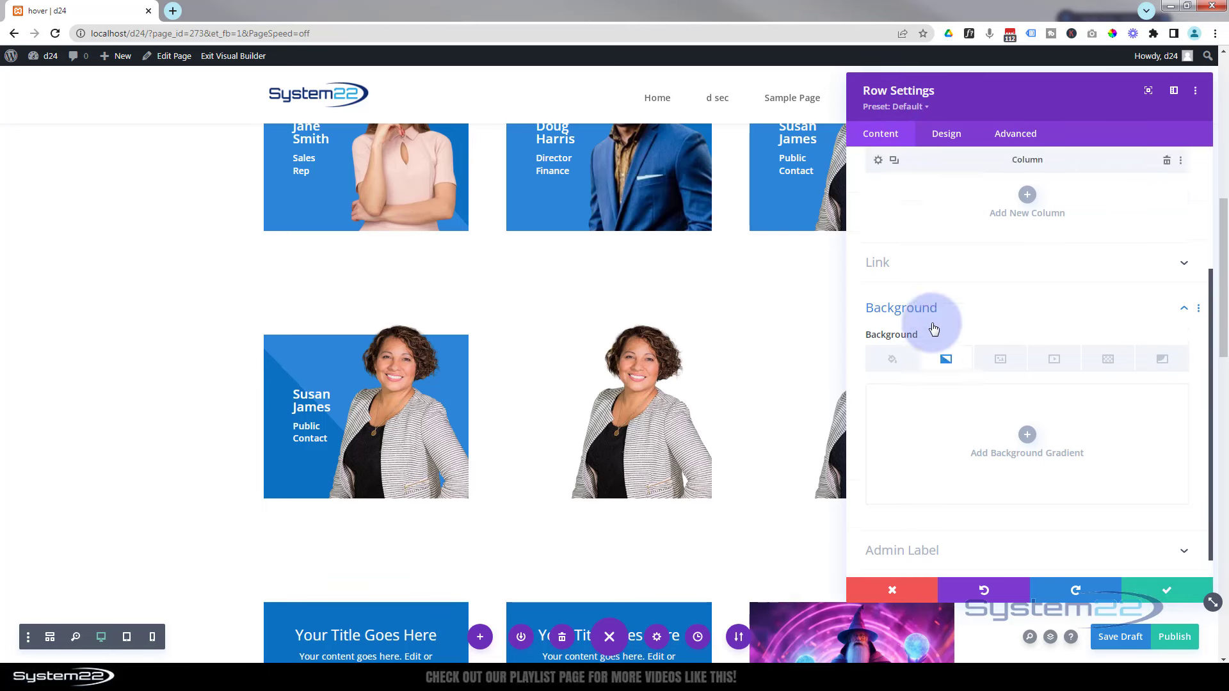
- Paste the copied background gradient colors into the row's second column and save that column's settings
{"action": "scroll", "coordinate": [932, 328], "scroll_direction": "up", "scroll_amount": 3}
{"action": "left_click", "coordinate": [880, 283]}
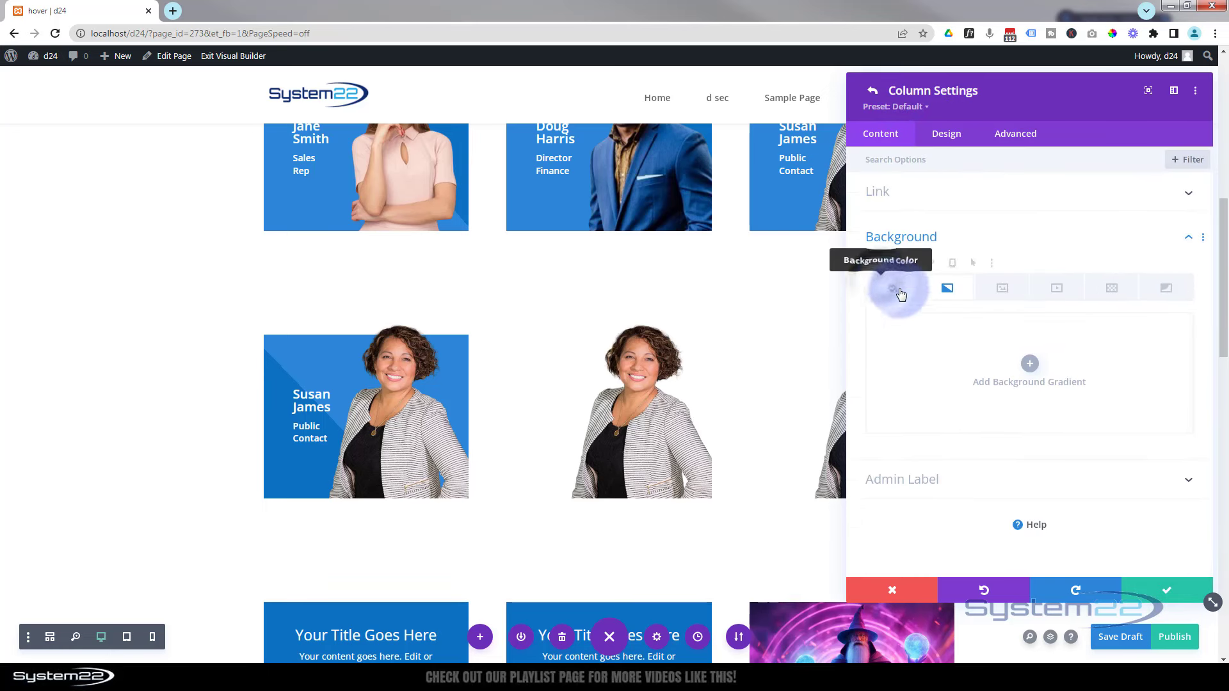
{"action": "left_click", "coordinate": [946, 291]}
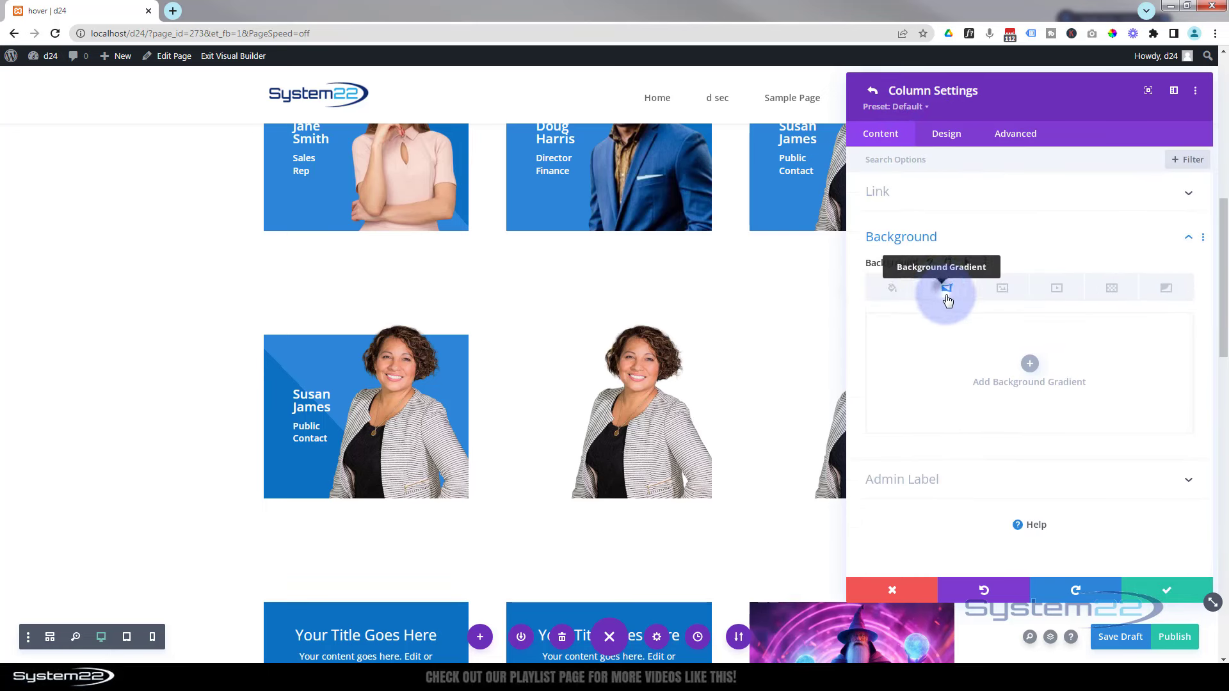
{"action": "right_click", "coordinate": [964, 363]}
{"action": "left_click", "coordinate": [957, 398]}
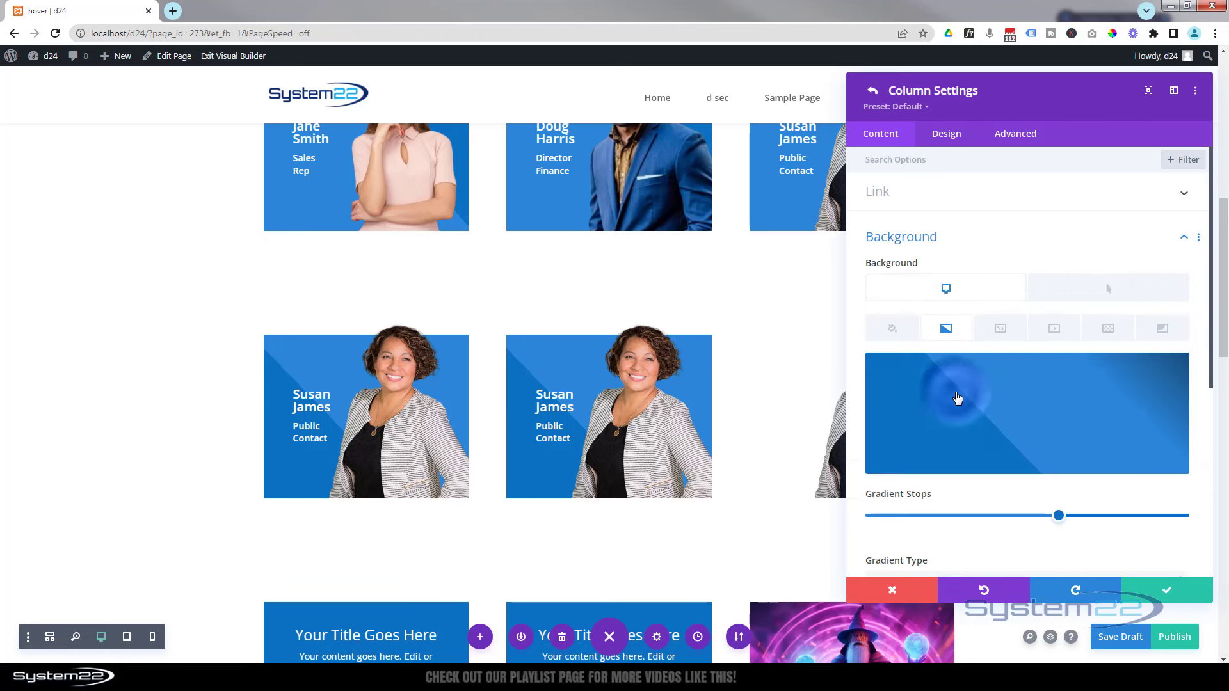
{"action": "left_click", "coordinate": [1168, 589]}
- Paste the copied background gradient colors into the row's third column and save the column and row settings
{"action": "left_click", "coordinate": [880, 313]}
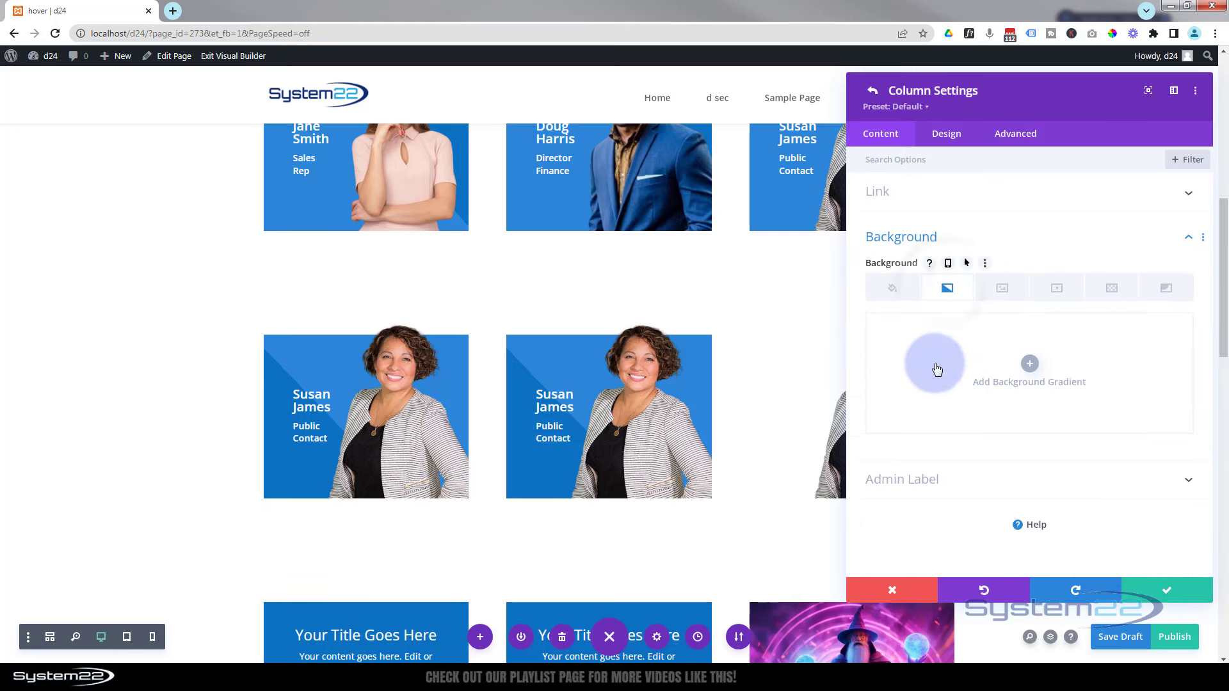
{"action": "right_click", "coordinate": [966, 366]}
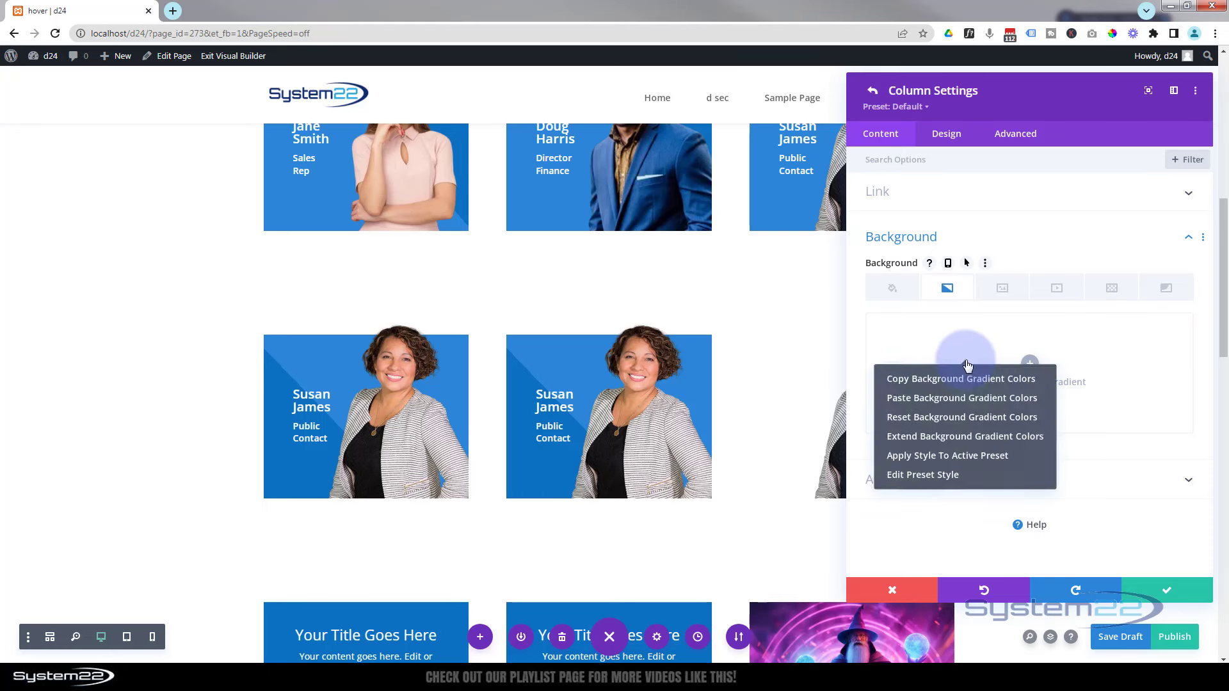
{"action": "left_click", "coordinate": [970, 398]}
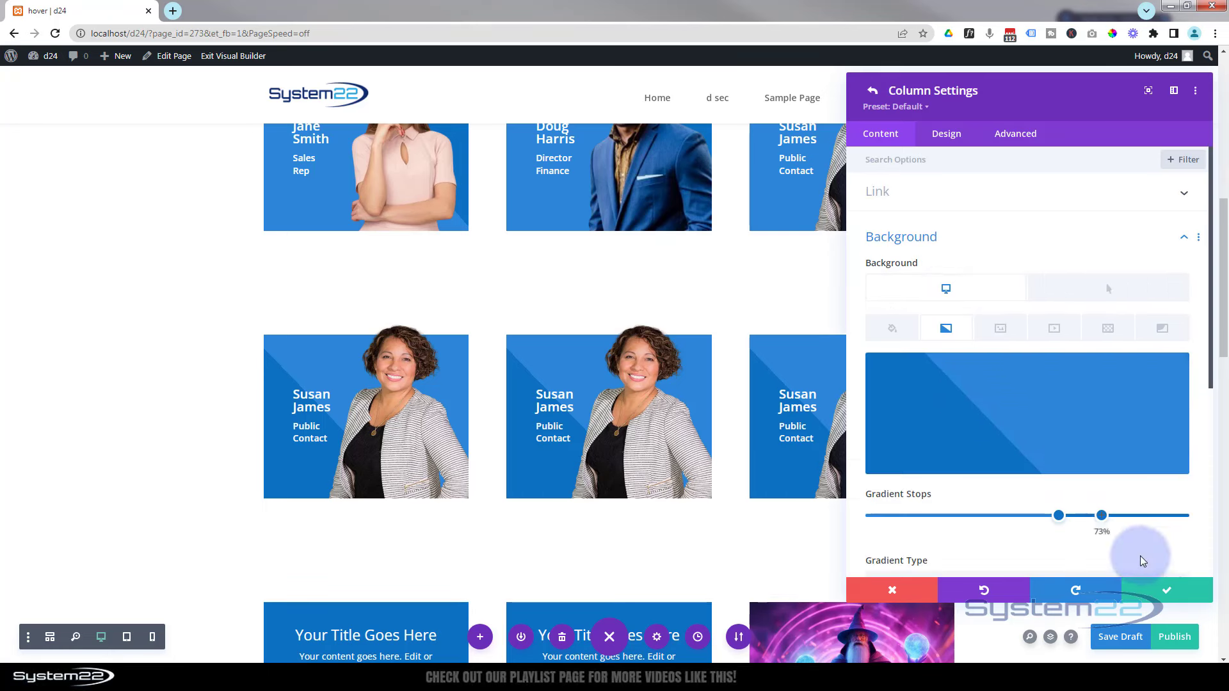
{"action": "left_click", "coordinate": [1171, 592]}
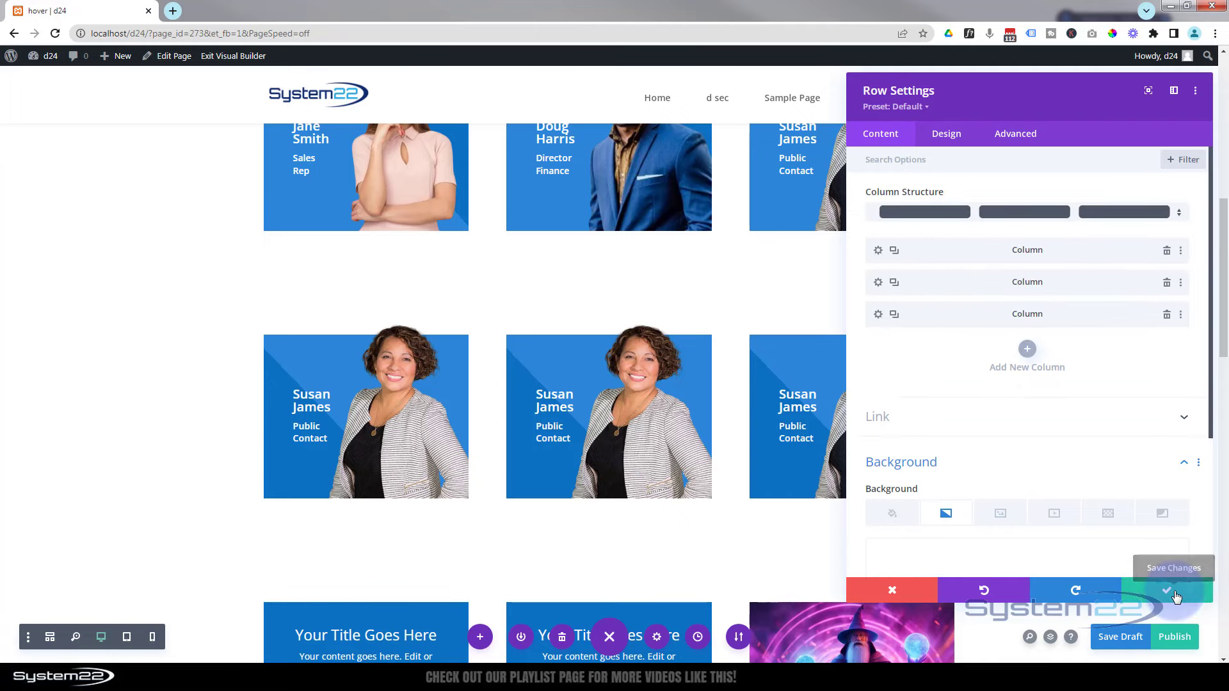
{"action": "left_click", "coordinate": [1172, 591]}
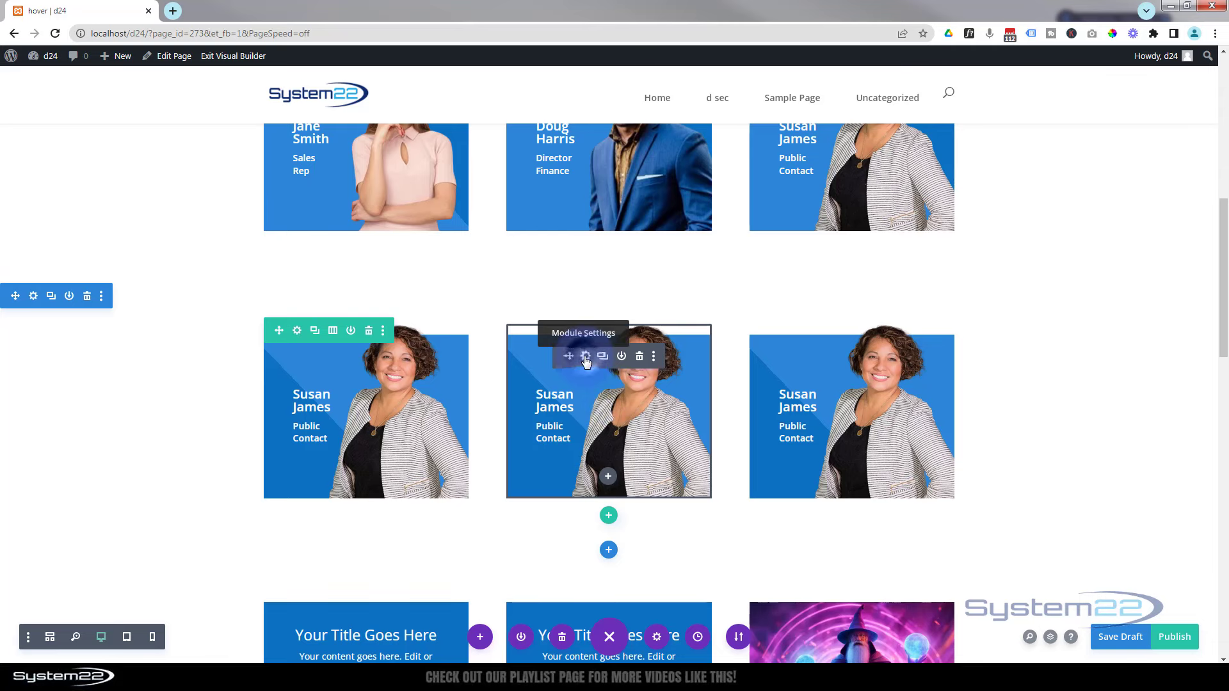
- Replace the new row's middle card portrait with boy-1.png from the media library and save the image settings
{"action": "left_click", "coordinate": [586, 360]}
{"action": "left_click", "coordinate": [1036, 305]}
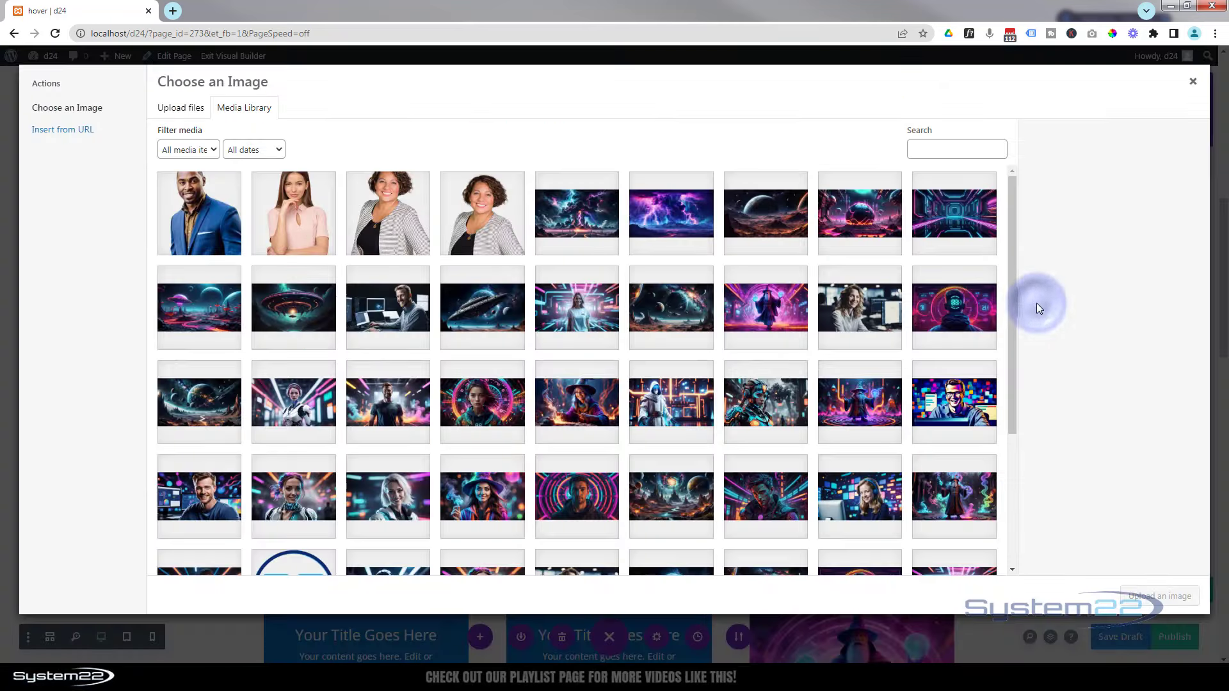
{"action": "left_click", "coordinate": [202, 211]}
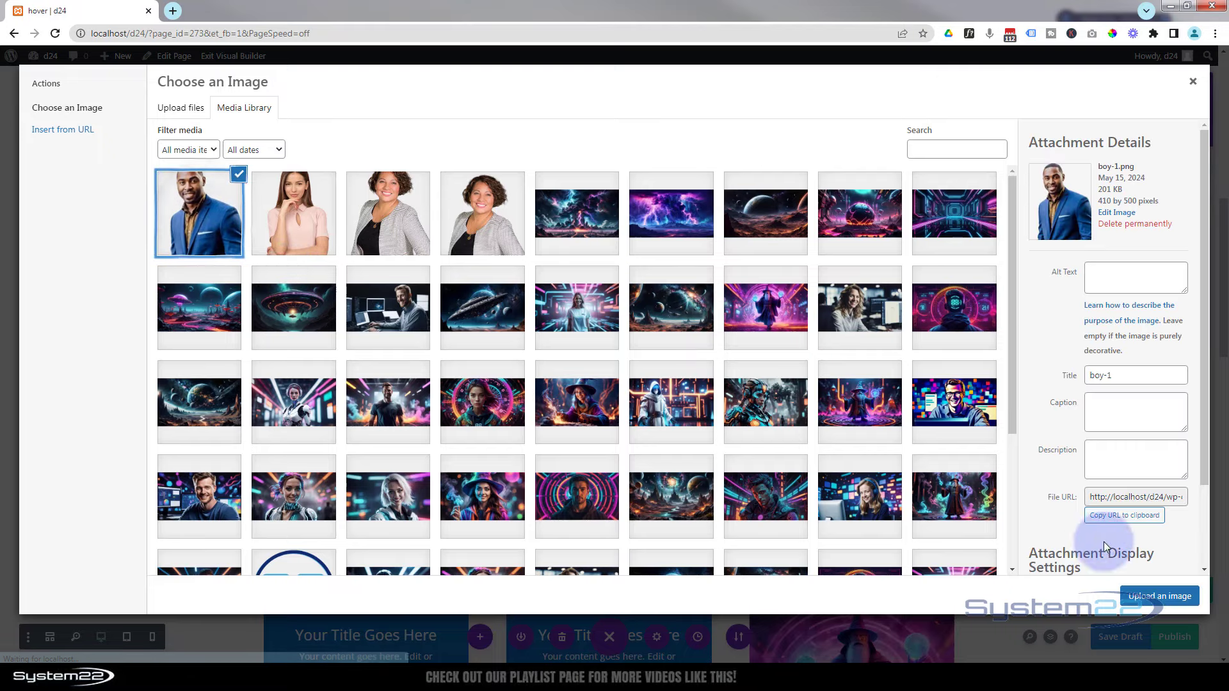
{"action": "left_click", "coordinate": [1152, 604]}
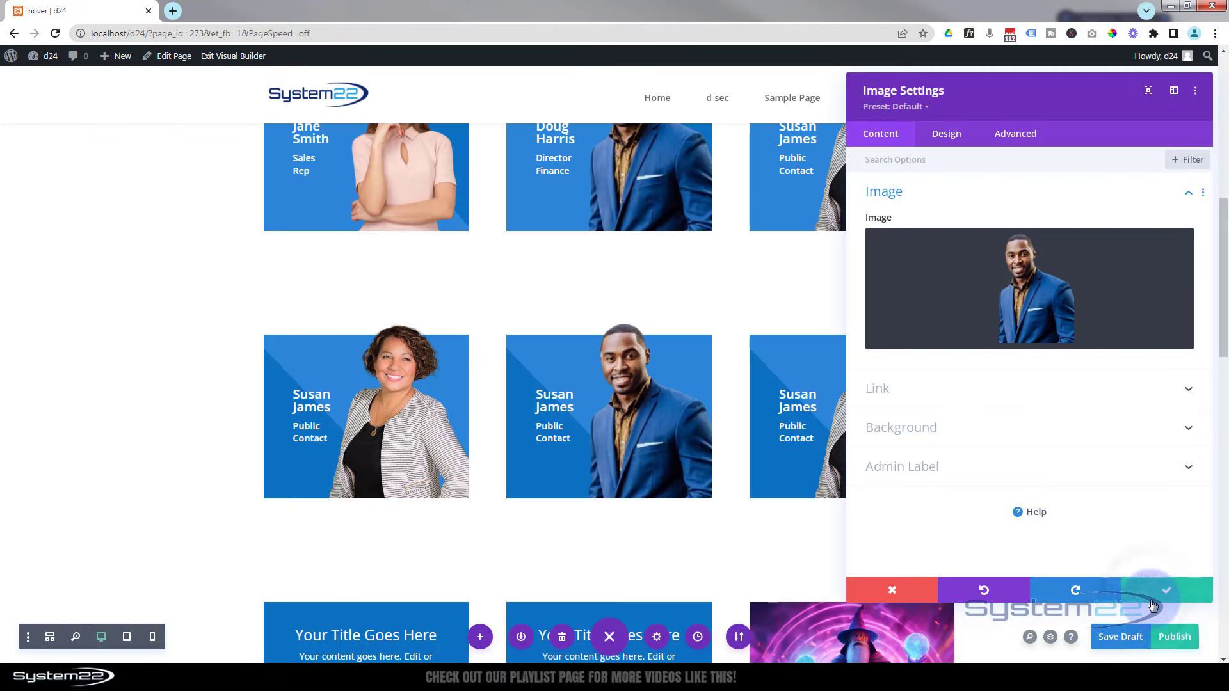
{"action": "left_click", "coordinate": [1163, 597]}
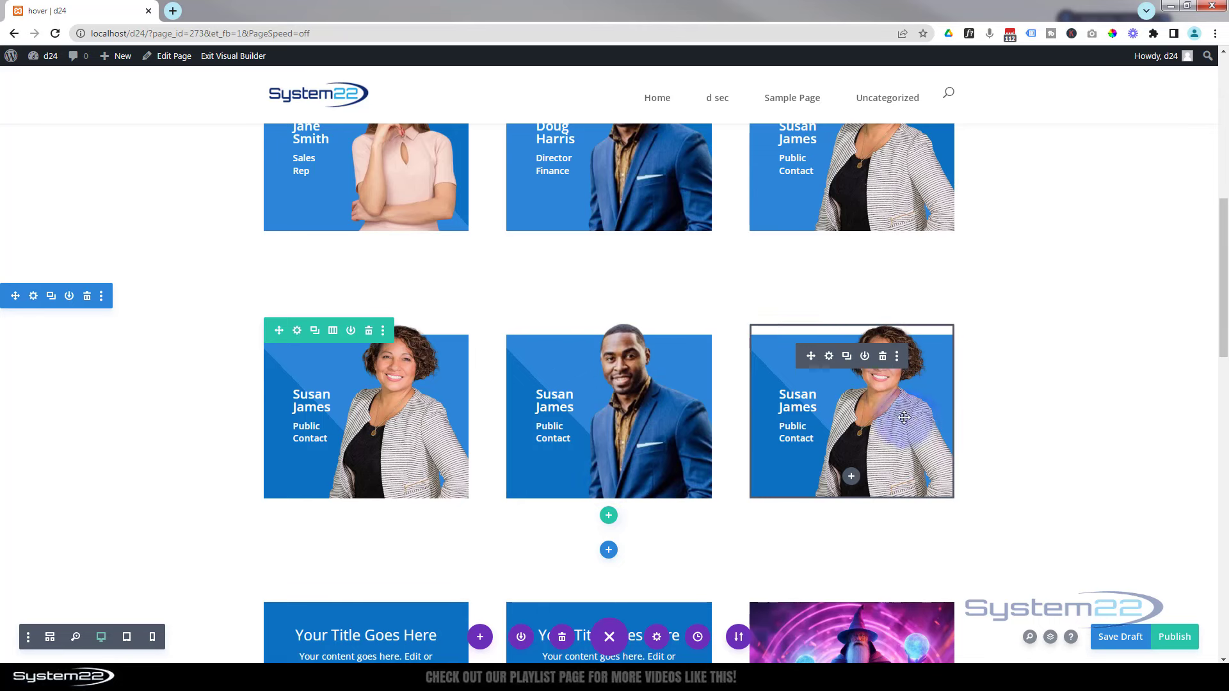
- Replace the new row's third card portrait with girl-2.png from the media library and save the image settings
{"action": "left_click", "coordinate": [829, 356]}
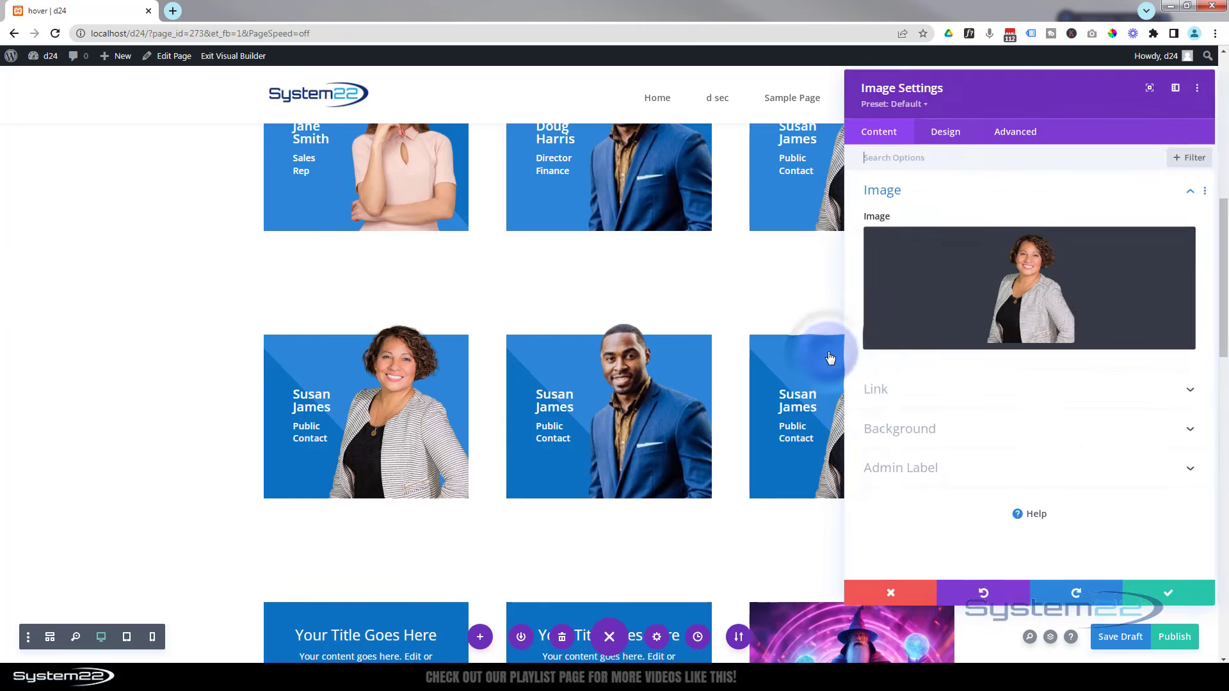
{"action": "left_click", "coordinate": [1019, 310]}
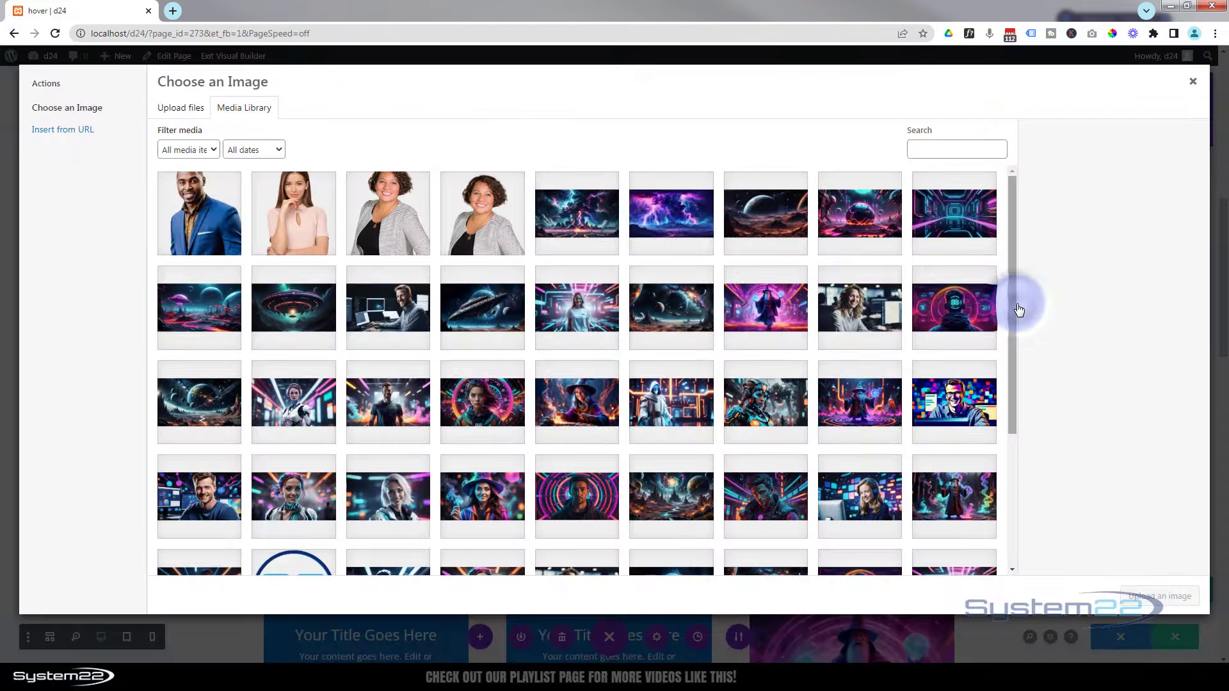
{"action": "left_click", "coordinate": [320, 228]}
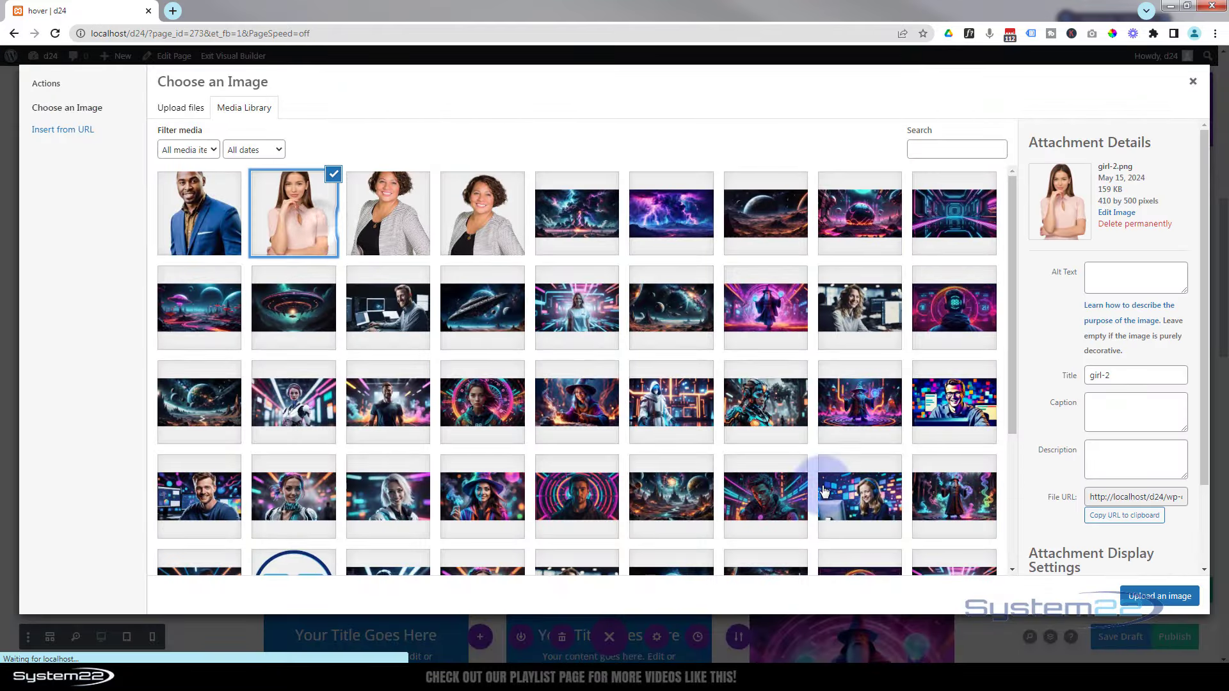
{"action": "left_click", "coordinate": [1174, 596]}
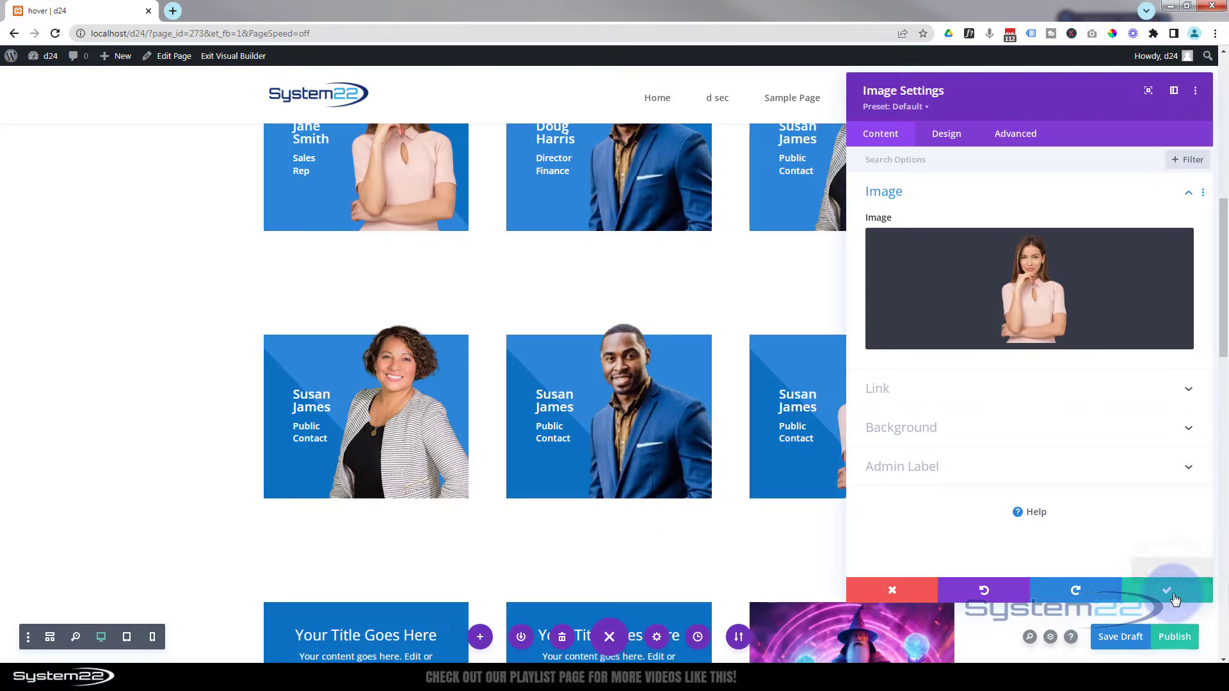
{"action": "left_click", "coordinate": [1174, 596]}
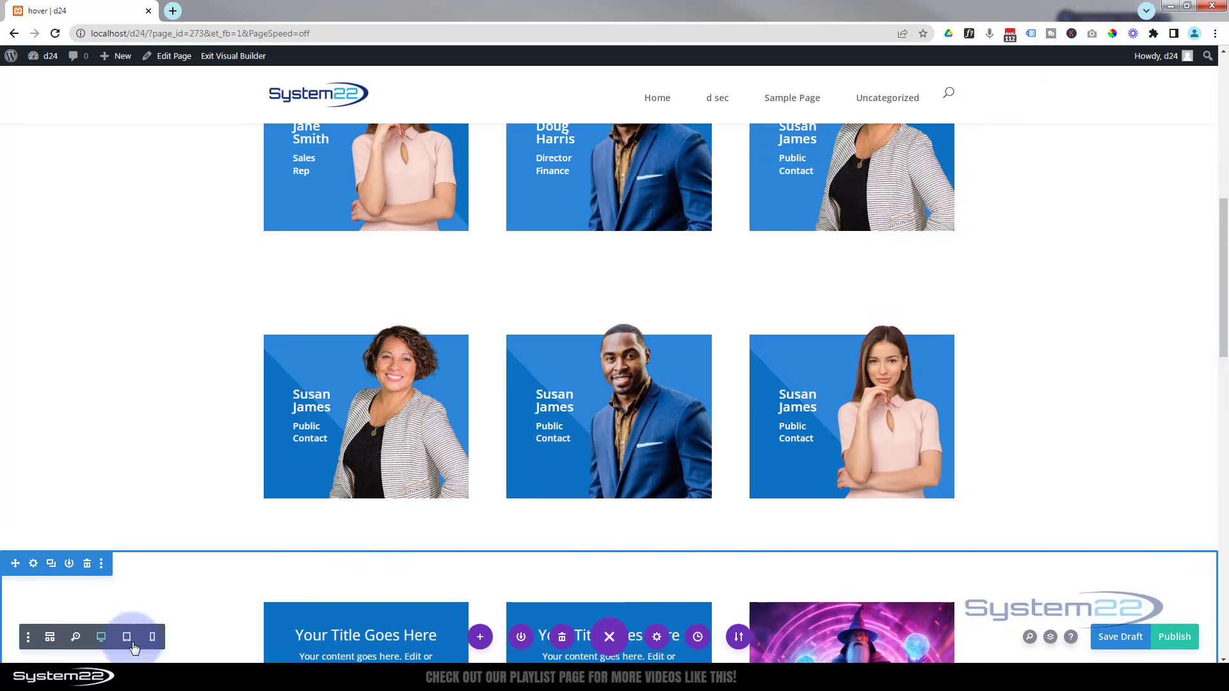
- In wireframe view, replace the heading in the new row's middle text module with the man's first and last name on two lines
{"action": "left_click", "coordinate": [50, 637]}
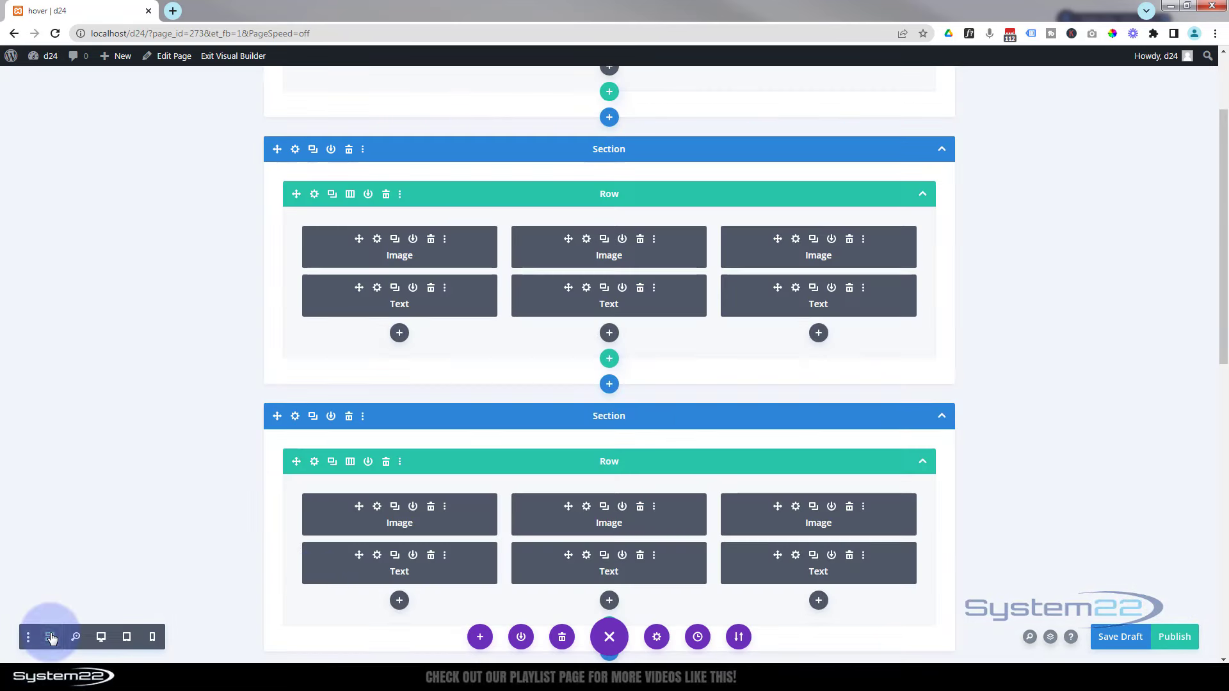
{"action": "left_click", "coordinate": [586, 556]}
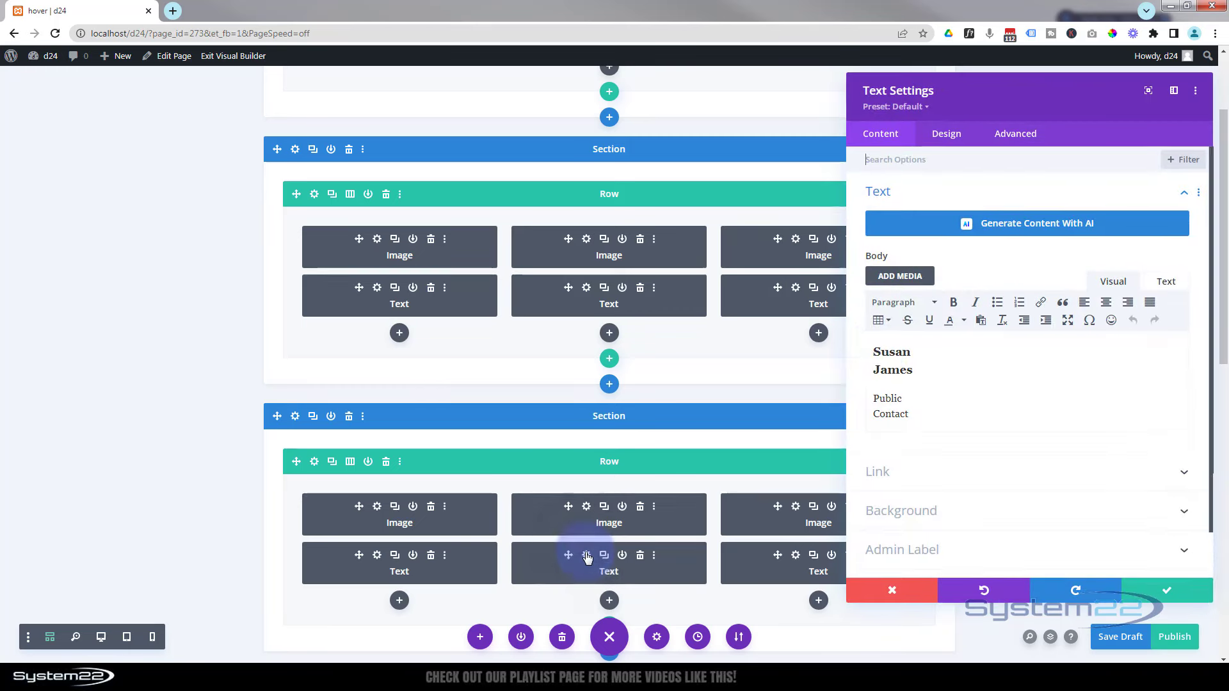
{"action": "left_click", "coordinate": [874, 352]}
{"action": "left_click_drag", "start_coordinate": [874, 351], "coordinate": [912, 367]}
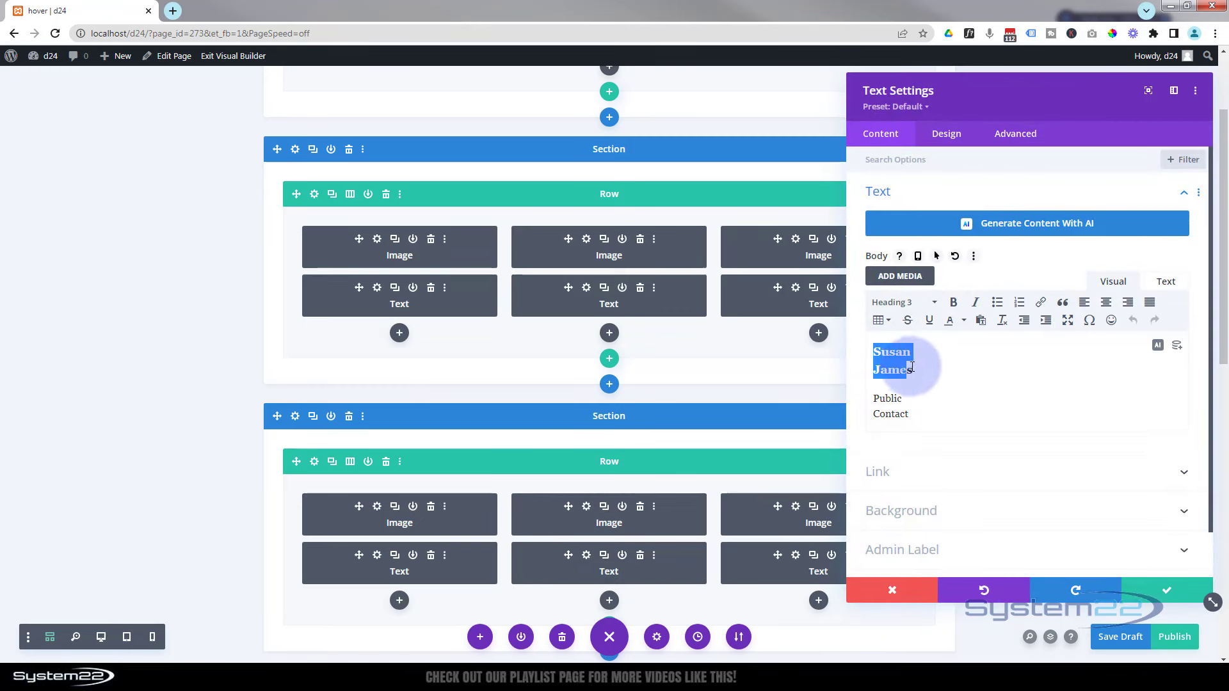
{"action": "type", "text": "D"}
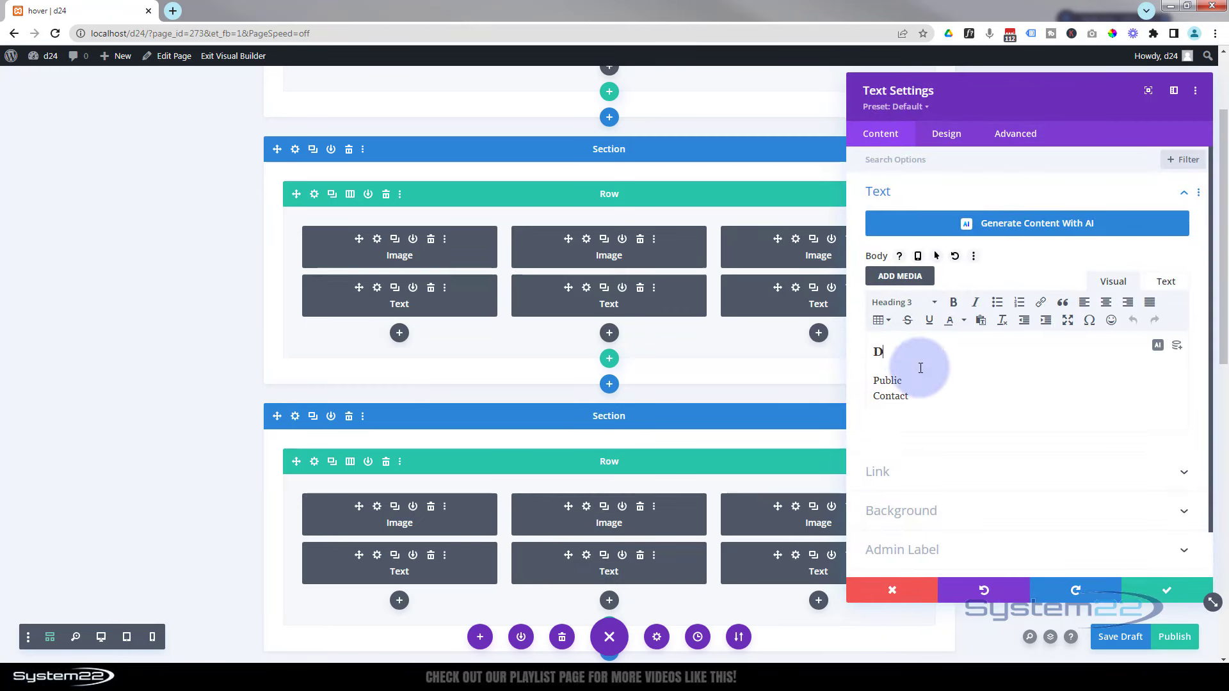
{"action": "type", "text": "oug"}
{"action": "key", "text": "Return"}
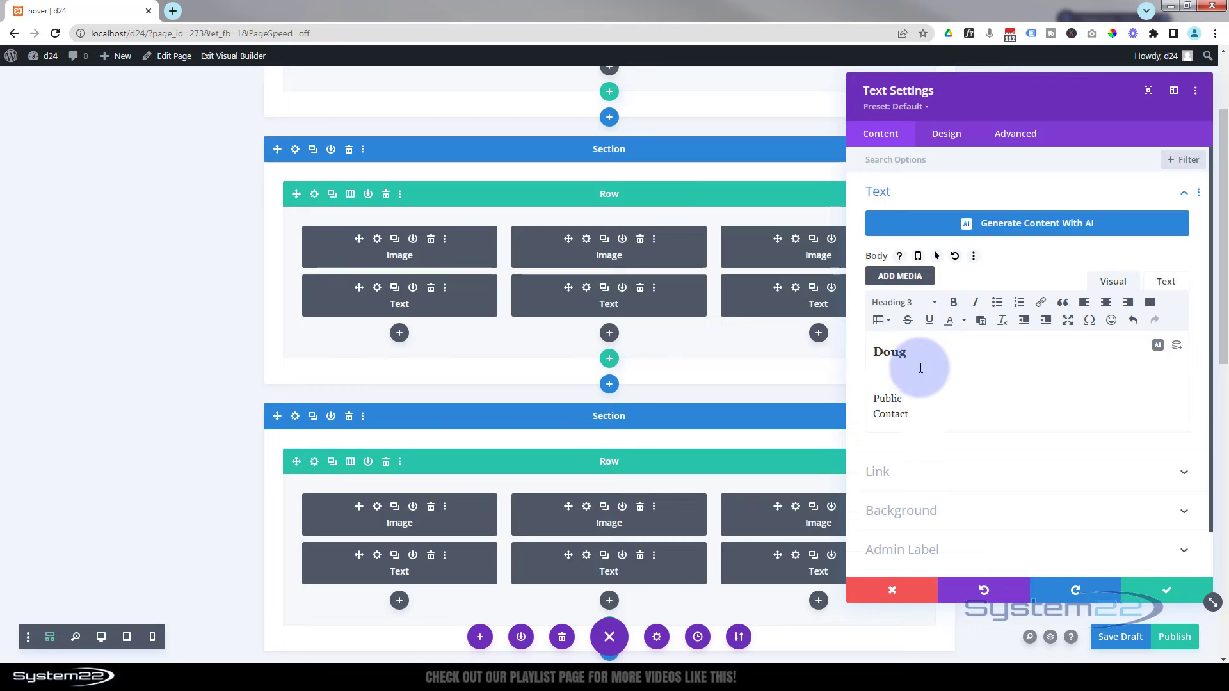
{"action": "type", "text": "Smith"}
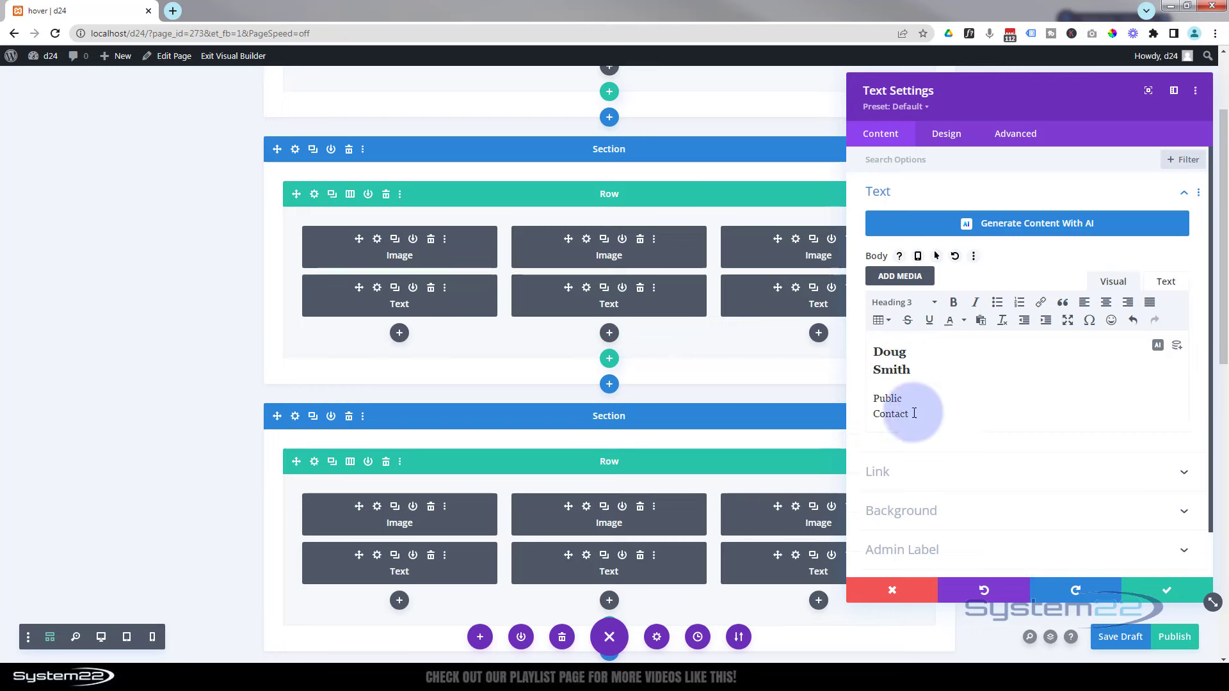
- Change the middle card's job title to "Finance Director" on two lines and save the text settings
{"action": "left_click_drag", "start_coordinate": [906, 414], "coordinate": [867, 398]}
{"action": "type", "text": "Fi"}
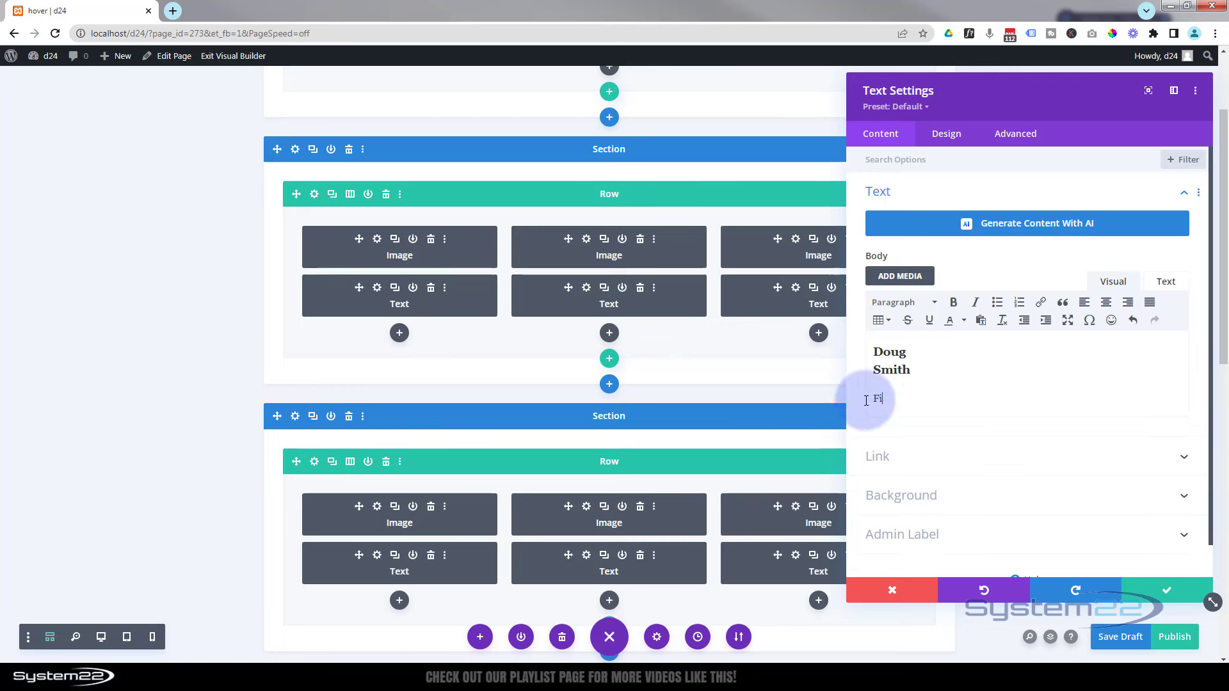
{"action": "type", "text": "nance"}
{"action": "key", "text": "Return"}
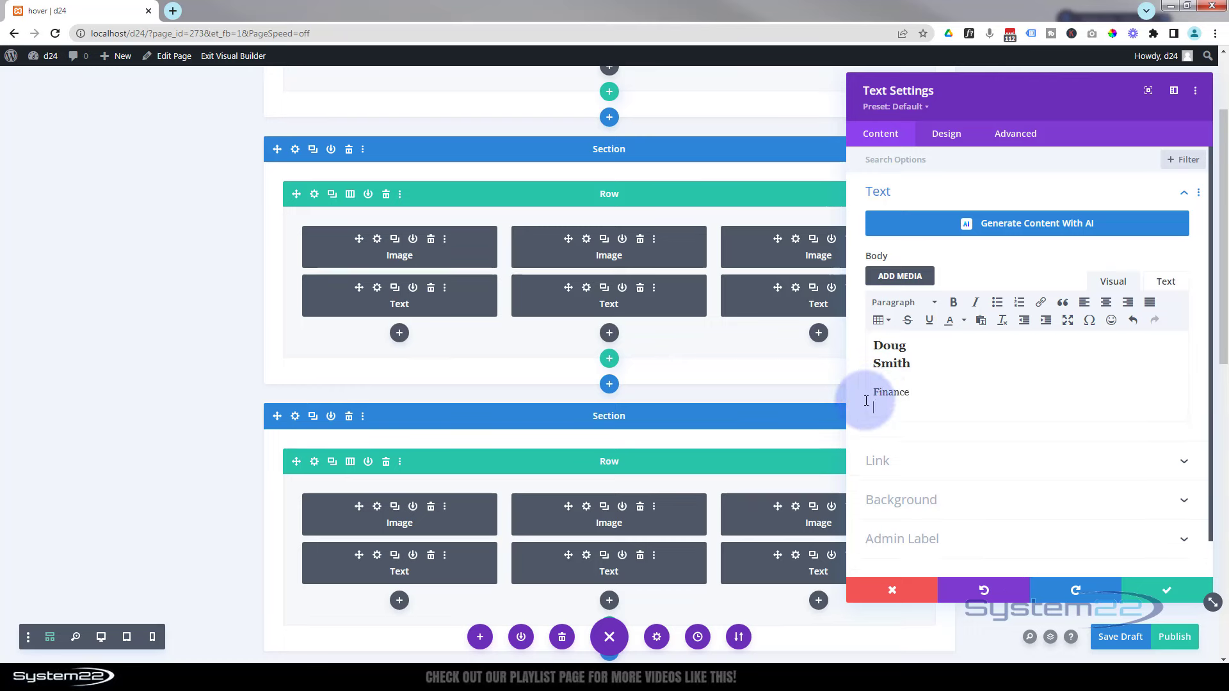
{"action": "type", "text": "Director"}
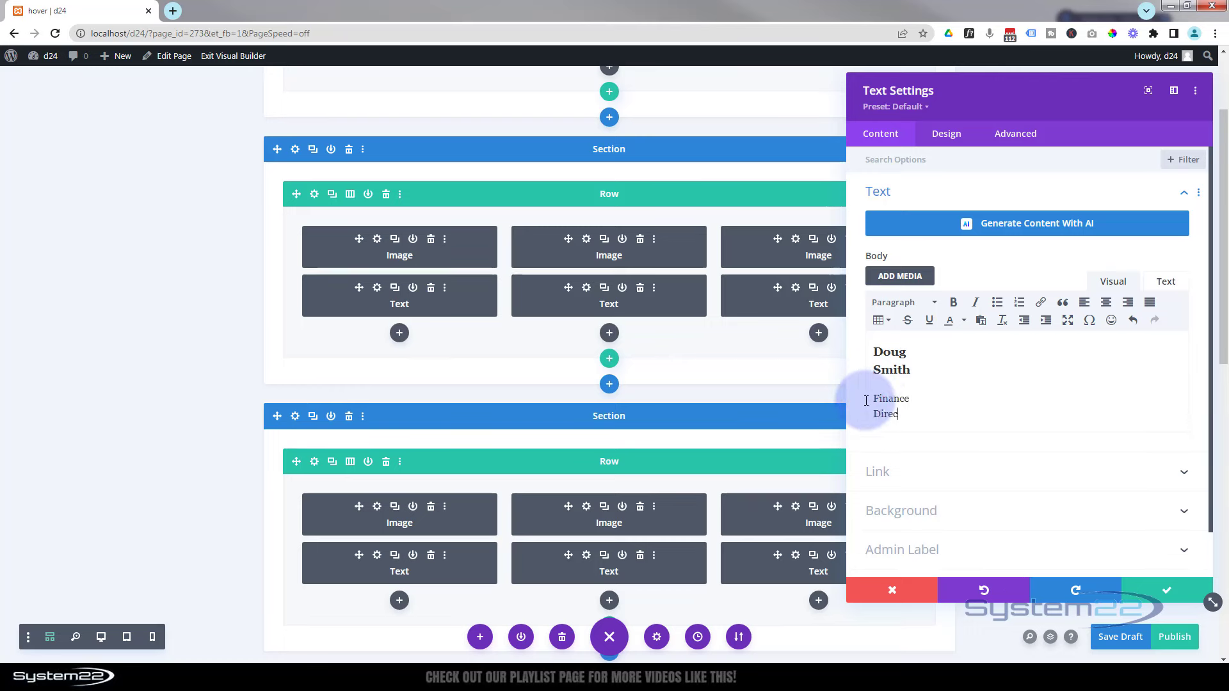
{"action": "left_click", "coordinate": [1161, 589]}
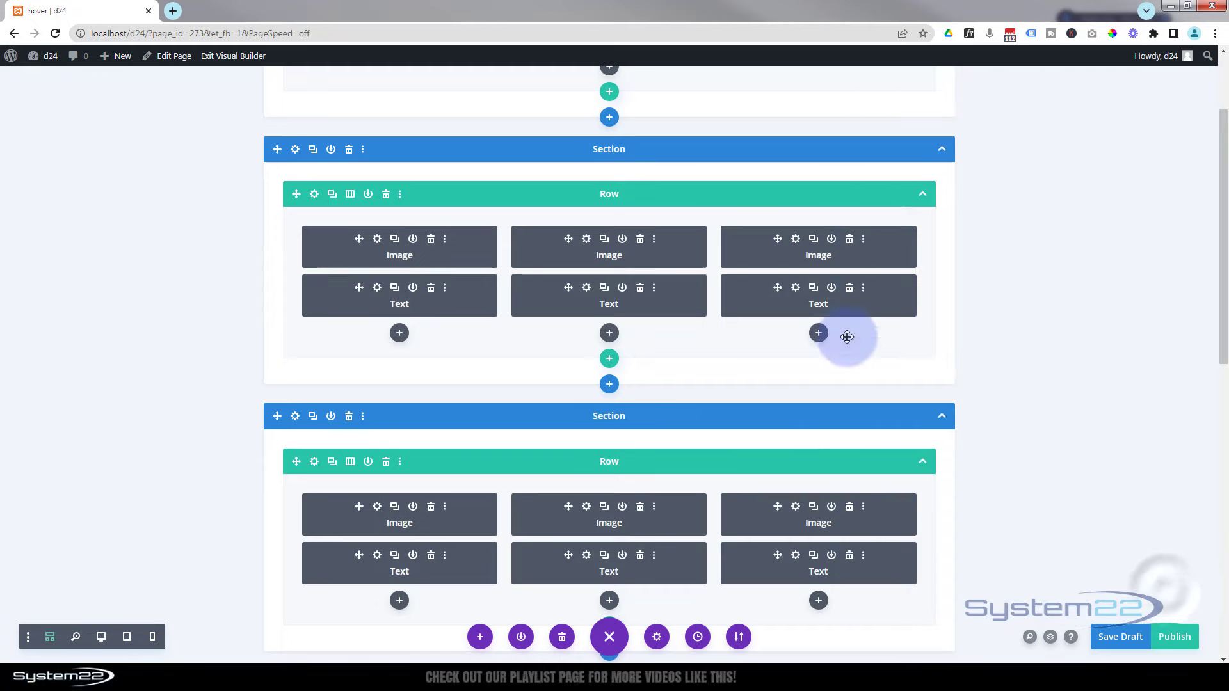
- In the upper team row's third text module, replace the heading with the woman's first and last name on two lines
{"action": "left_click", "coordinate": [794, 308]}
{"action": "triple_click", "coordinate": [872, 346]}
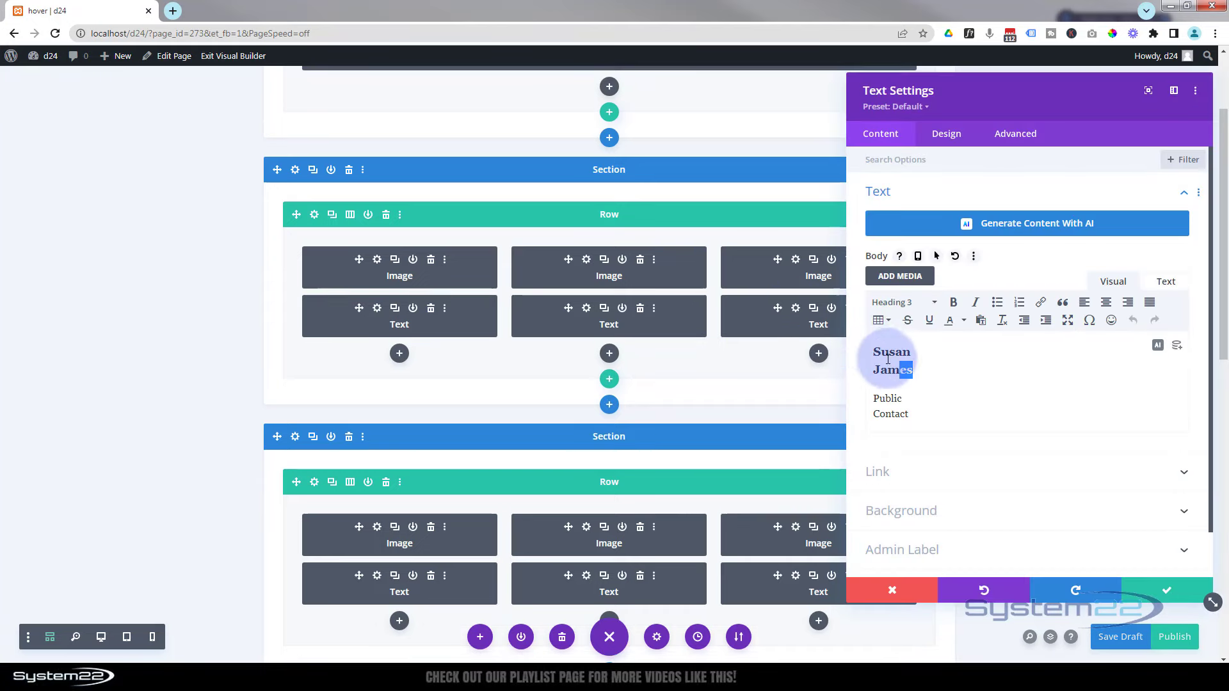
{"action": "type", "text": "Ja"}
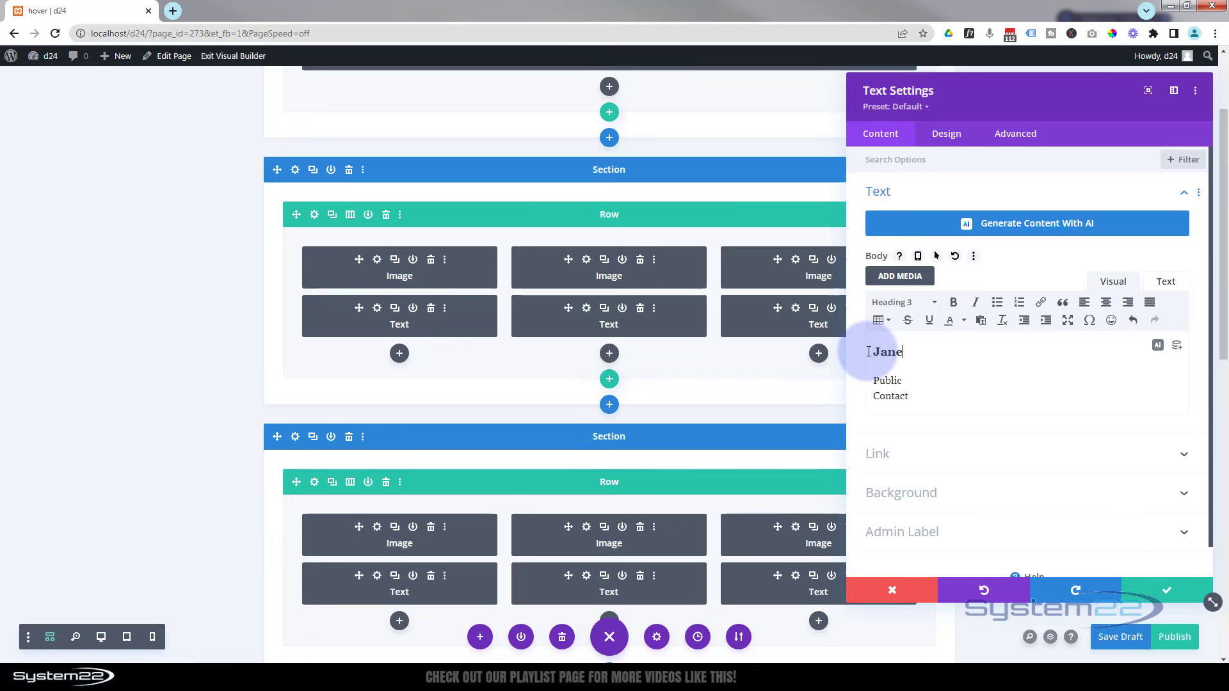
{"action": "type", "text": "ne"}
{"action": "key", "text": "Return"}
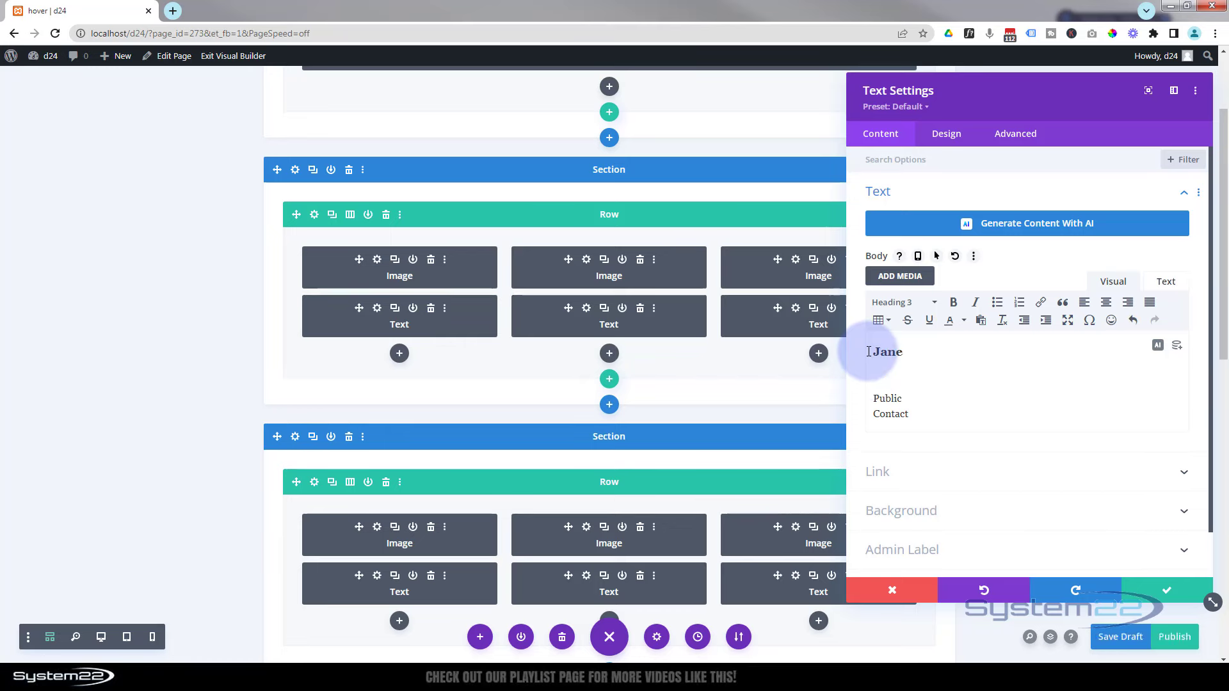
{"action": "type", "text": "Harris"}
- Change the upper row's third card job title to "Sales Rep" on two lines and save the text settings
{"action": "left_click_drag", "start_coordinate": [873, 397], "coordinate": [930, 421]}
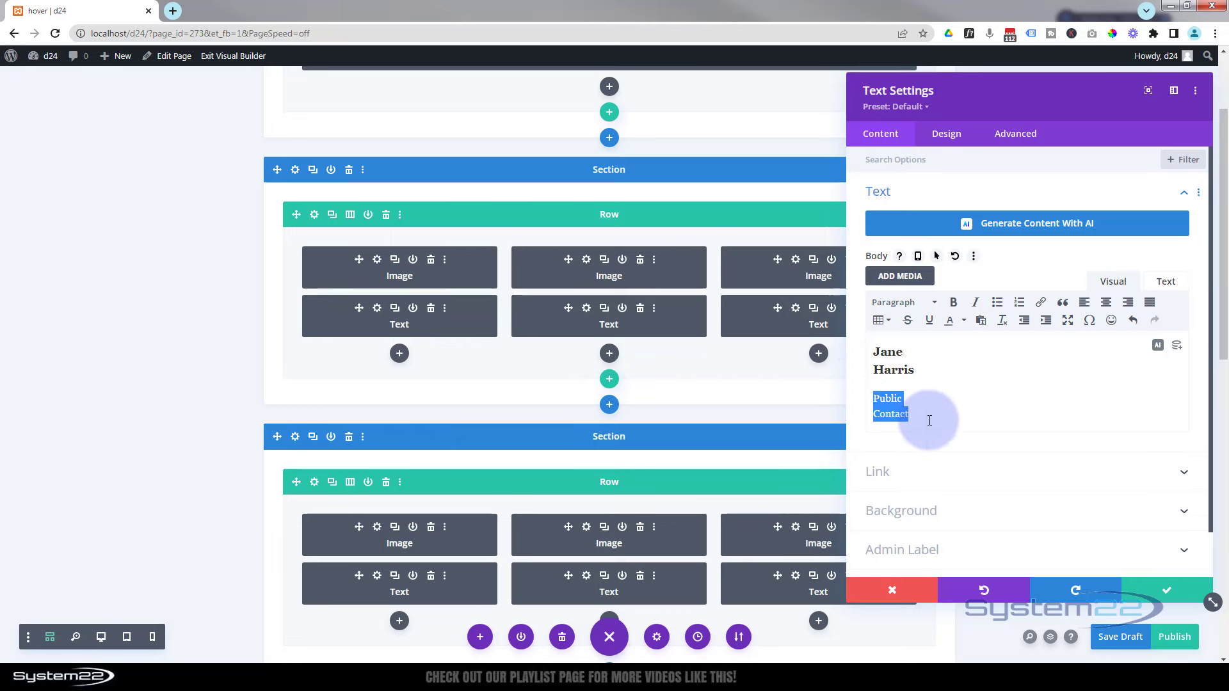
{"action": "type", "text": "SSales"}
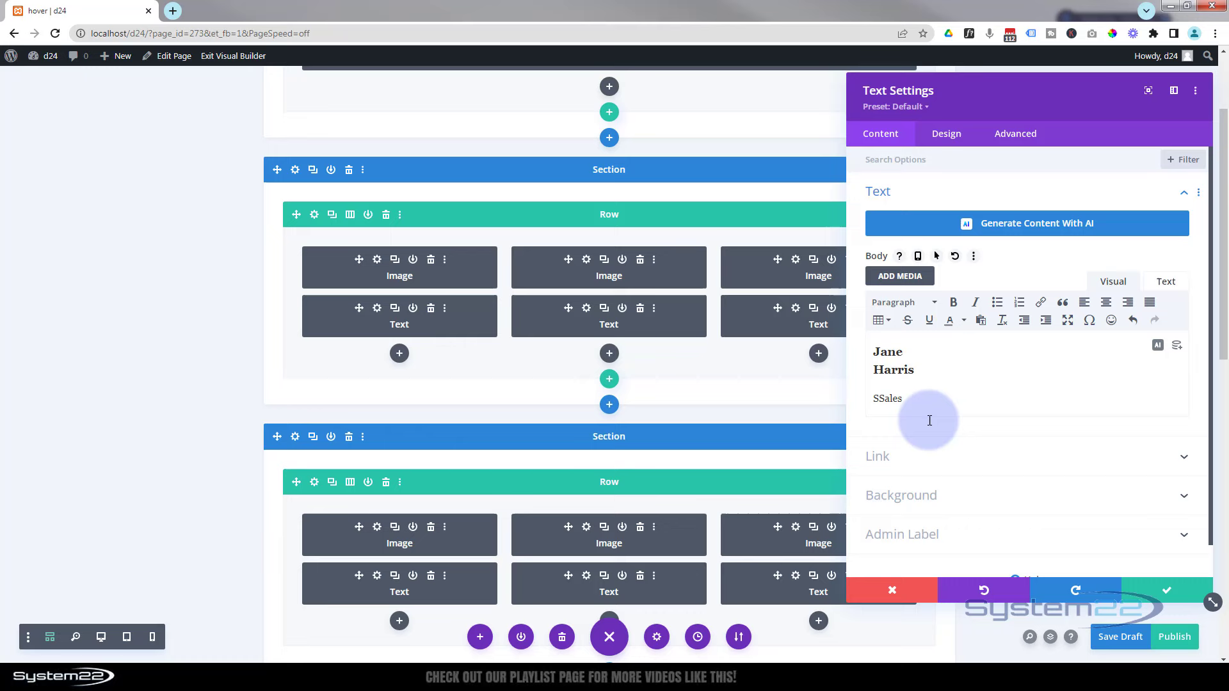
{"action": "key", "text": "shift+Return"}
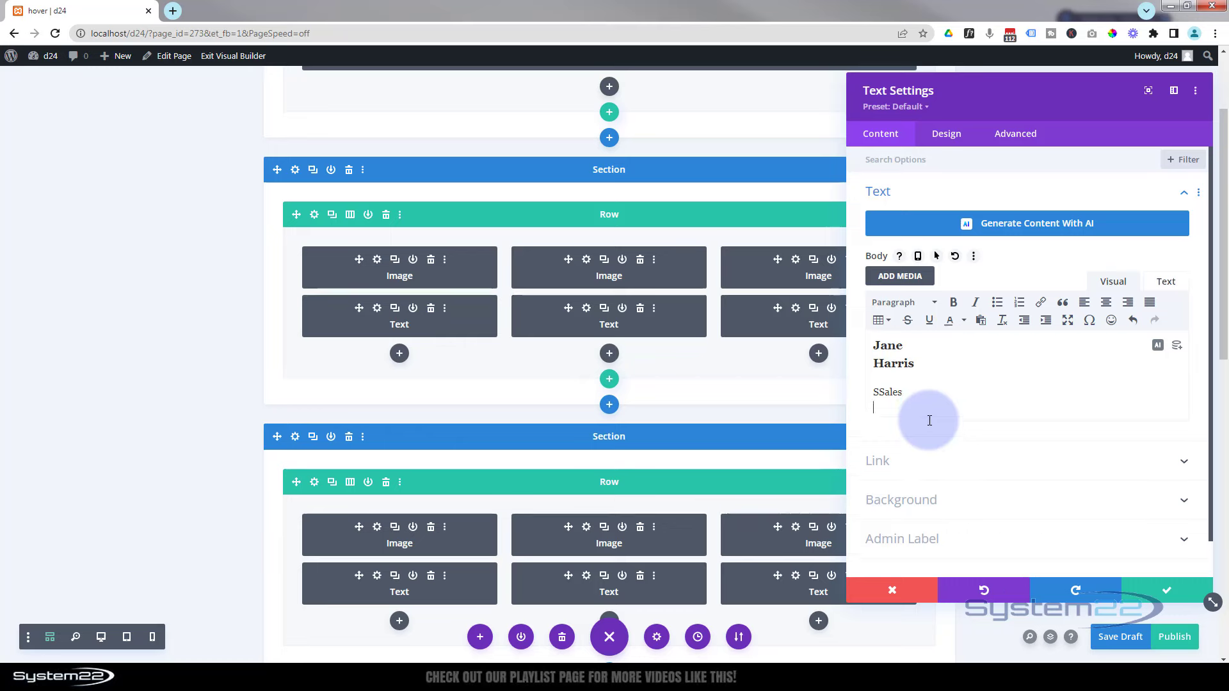
{"action": "type", "text": "Rep"}
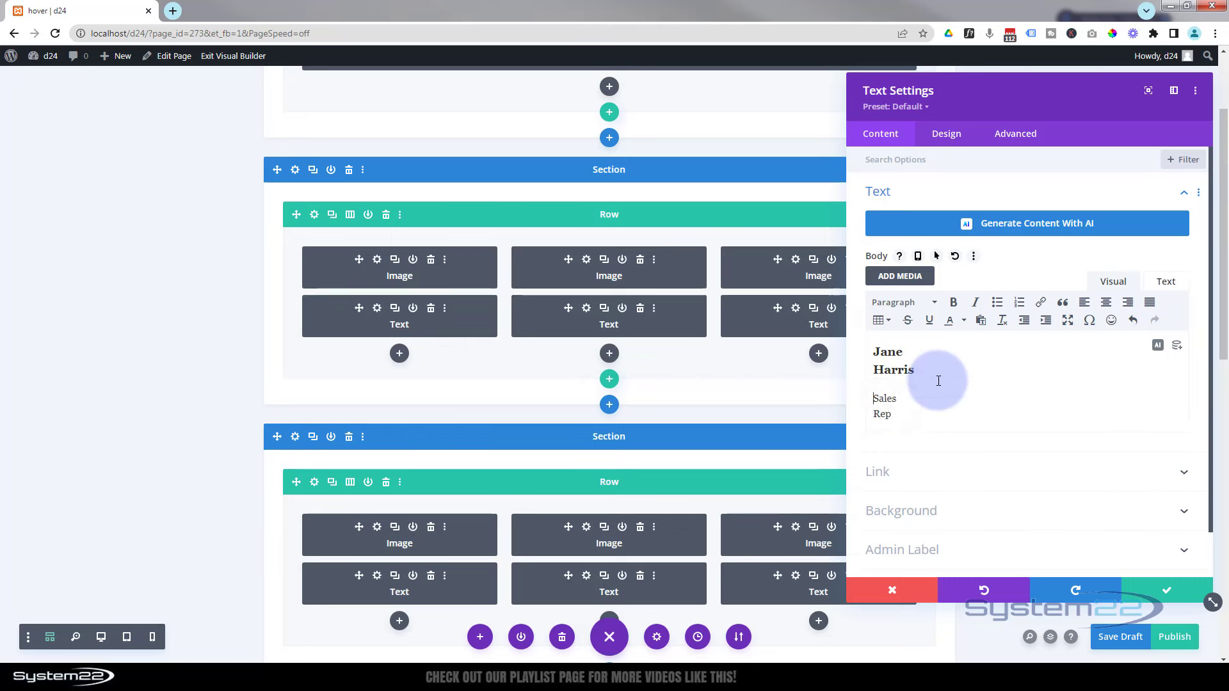
{"action": "left_click", "coordinate": [1174, 595]}
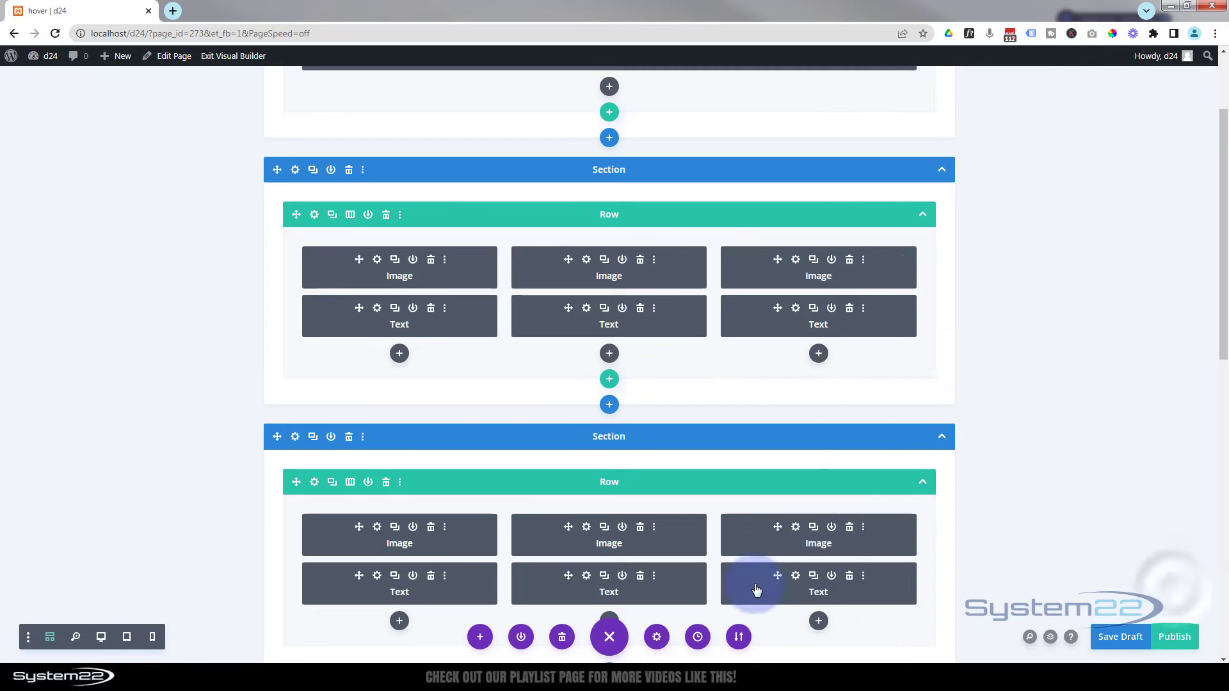
- Switch the builder back to desktop view and save the page as a draft
{"action": "left_click", "coordinate": [100, 639]}
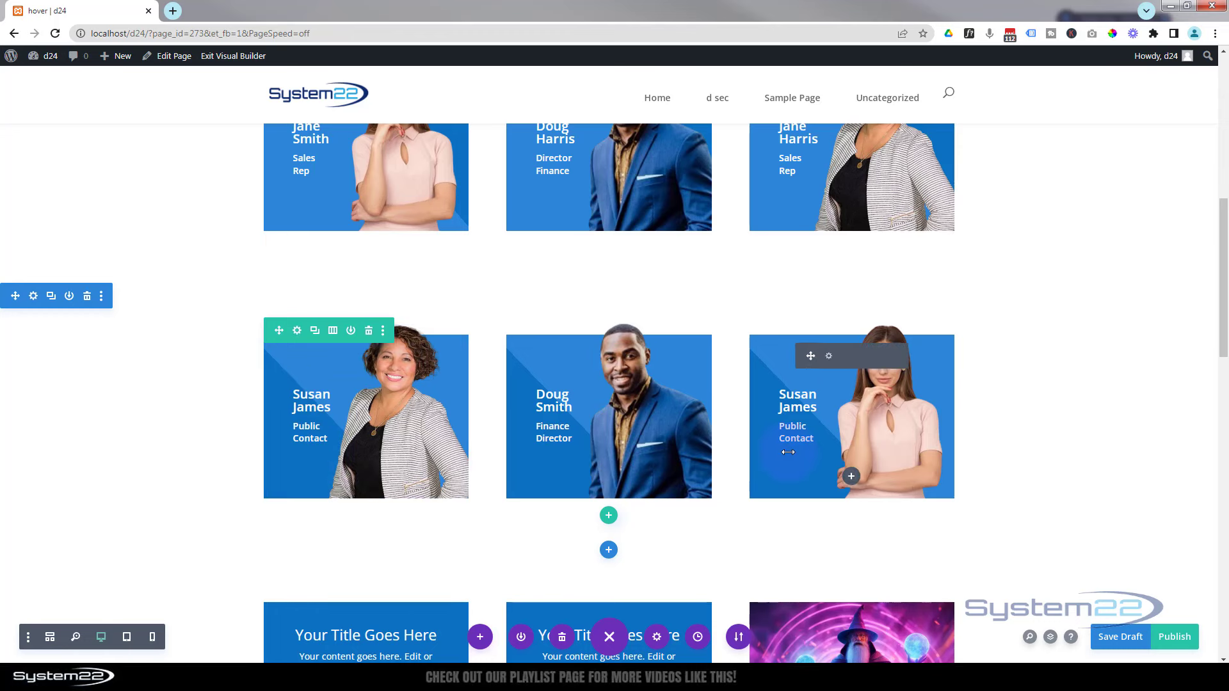
{"action": "left_click", "coordinate": [1121, 640]}
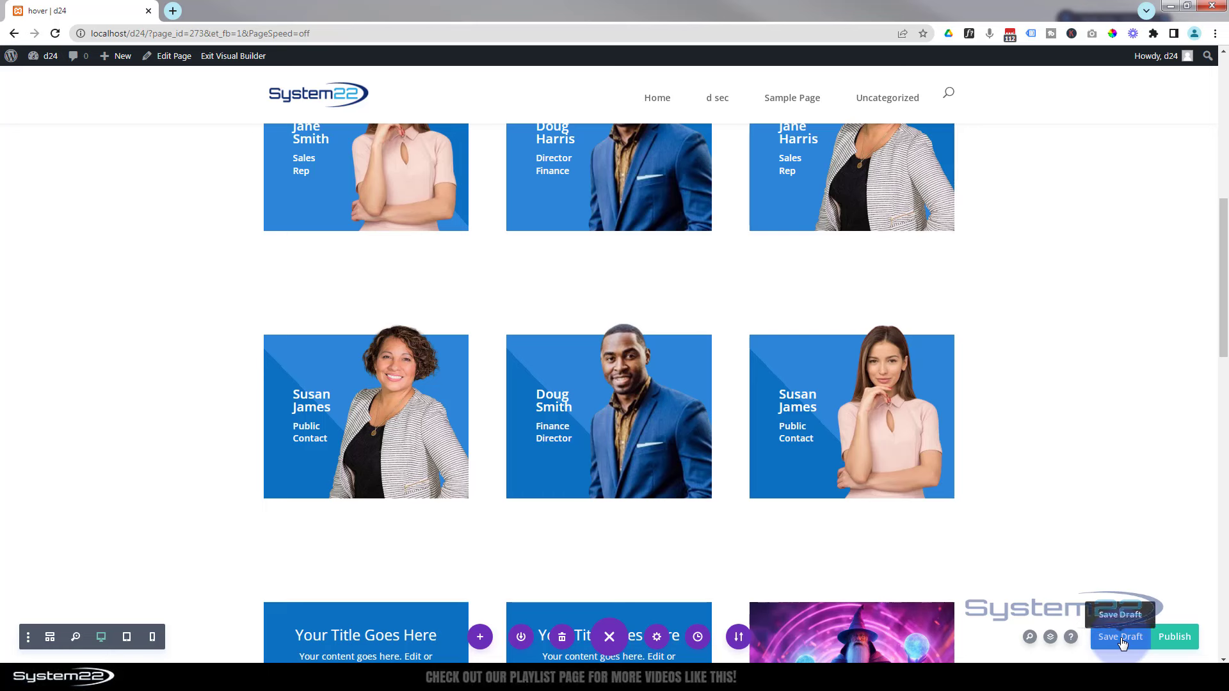
{"action": "left_click", "coordinate": [1121, 640]}
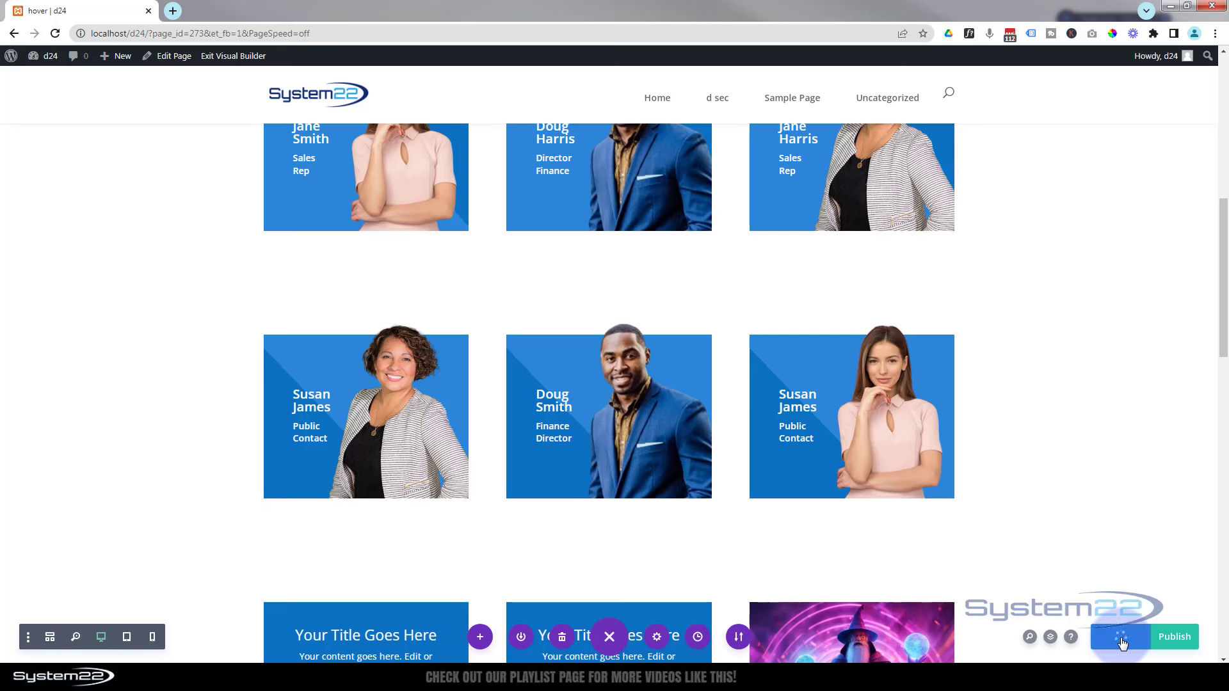
- Exit the visual builder and review both rows of team cards on the front-end page
{"action": "left_click", "coordinate": [221, 61]}
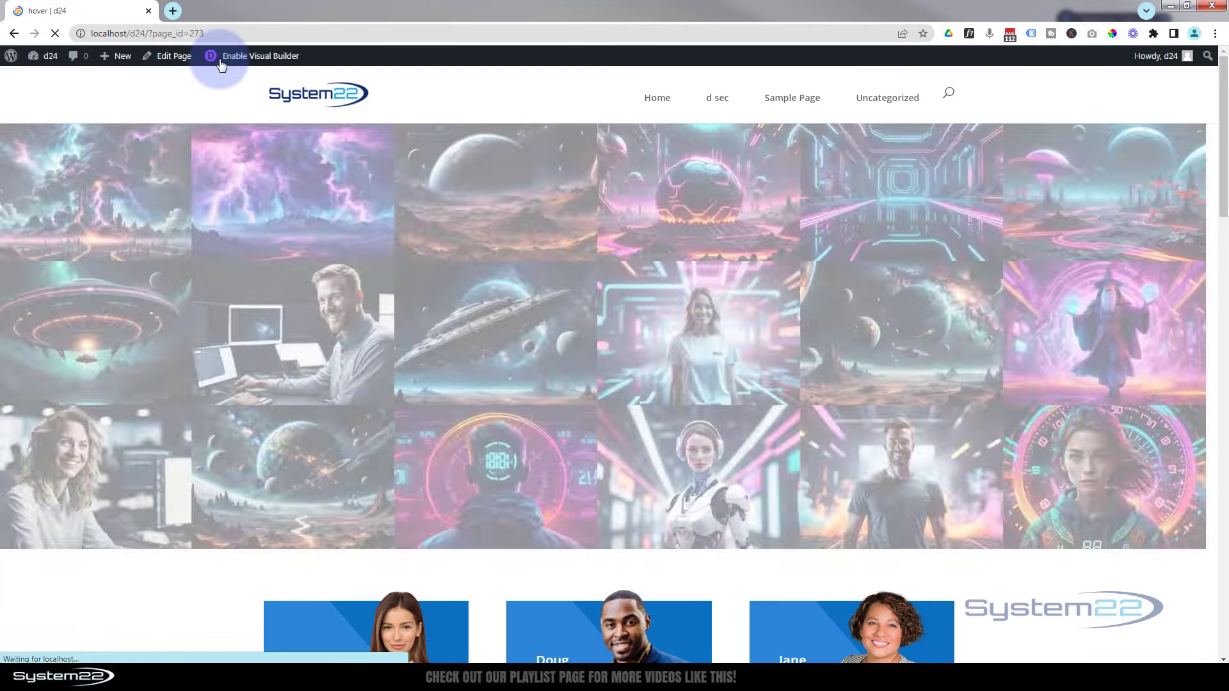
{"action": "scroll", "coordinate": [152, 301], "scroll_direction": "down", "scroll_amount": 6}
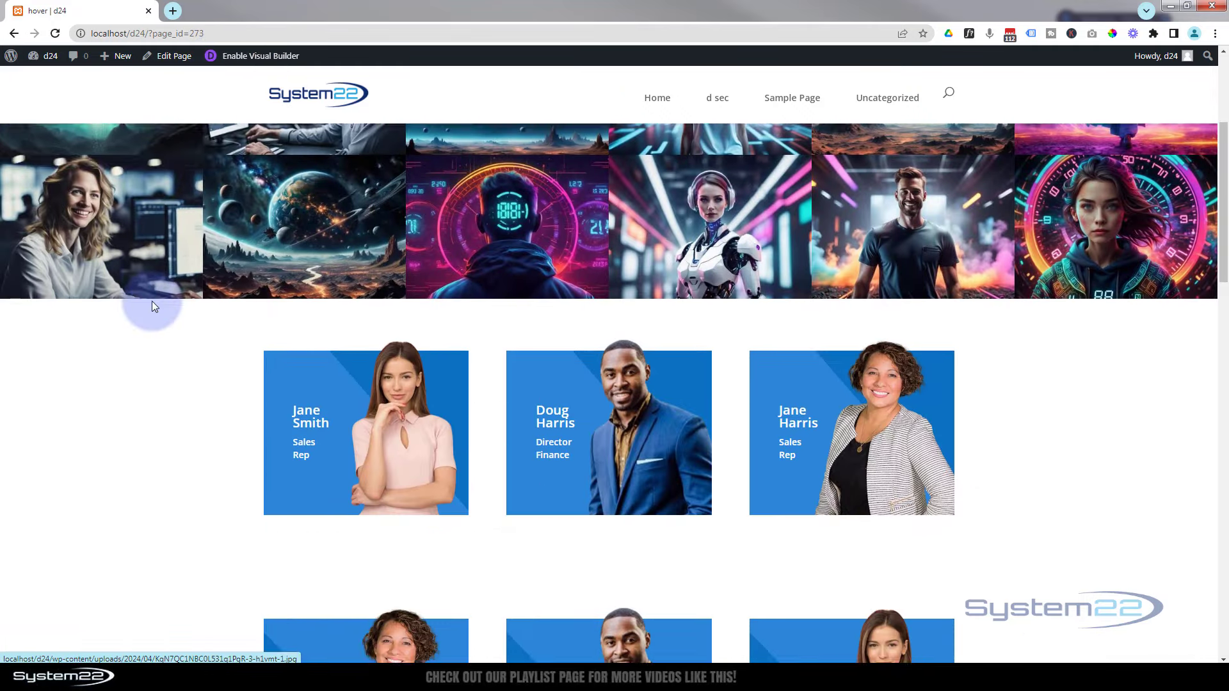
{"action": "scroll", "coordinate": [152, 300], "scroll_direction": "down", "scroll_amount": 2}
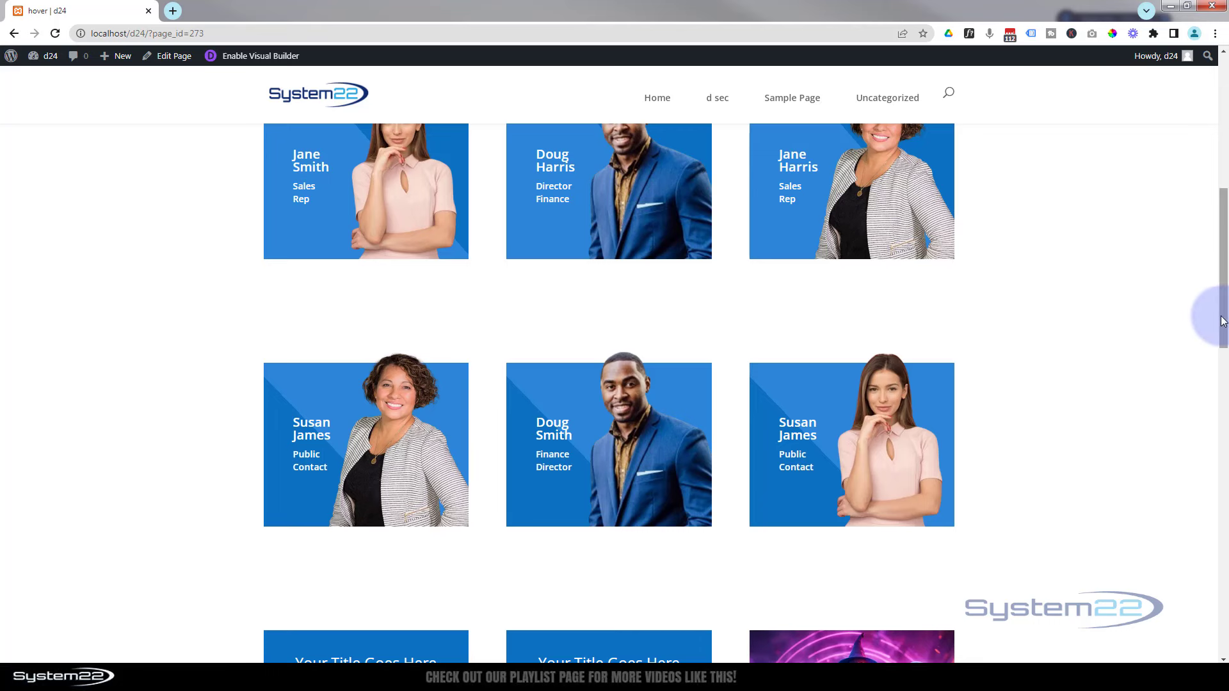
{"action": "left_click_drag", "start_coordinate": [1220, 320], "coordinate": [1219, 289]}
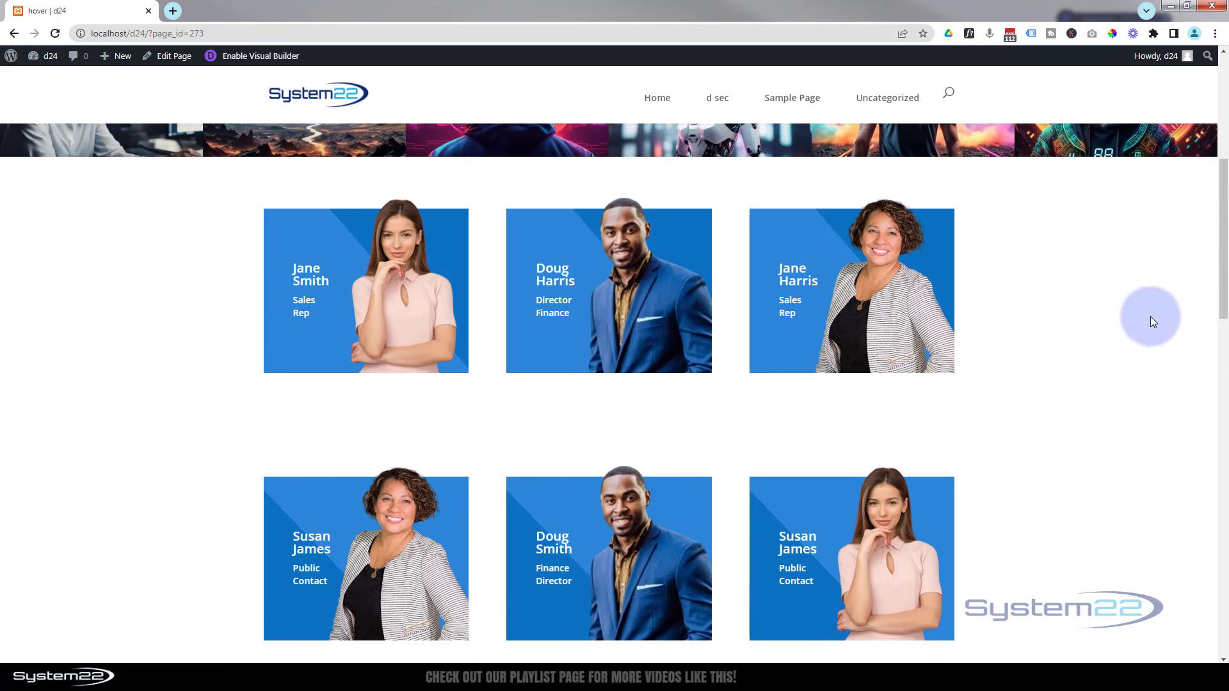